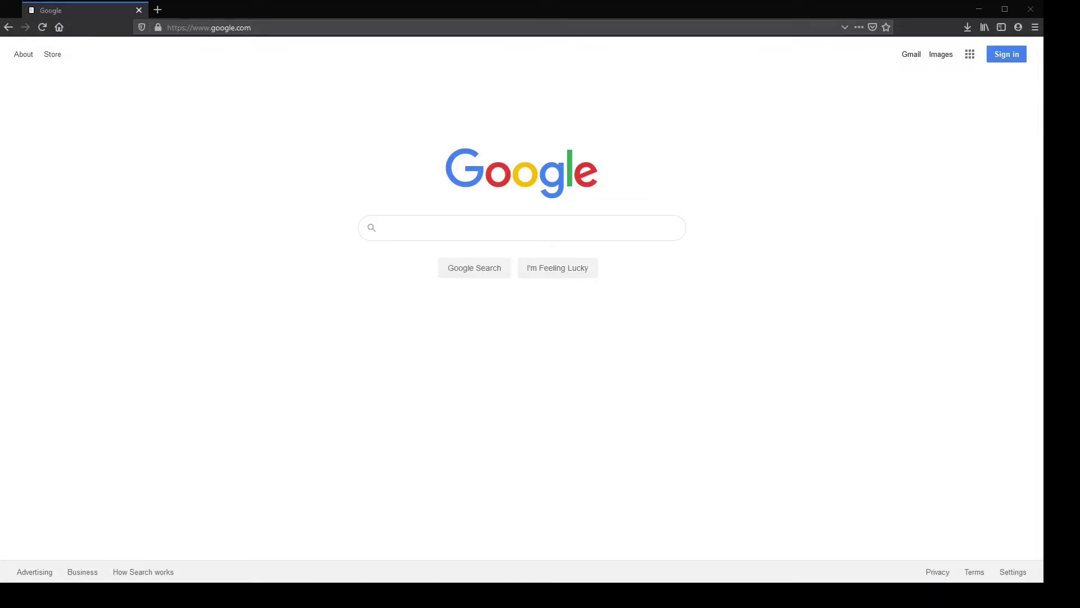
Go to the ORIA website at oria.wa.gov
click(346, 27)
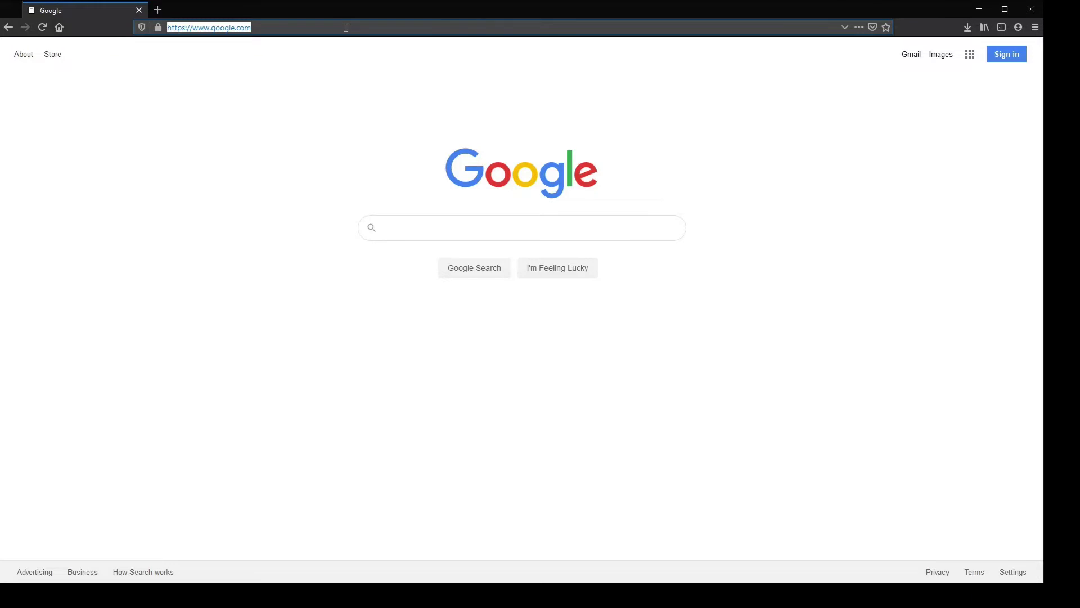
text(Oria)
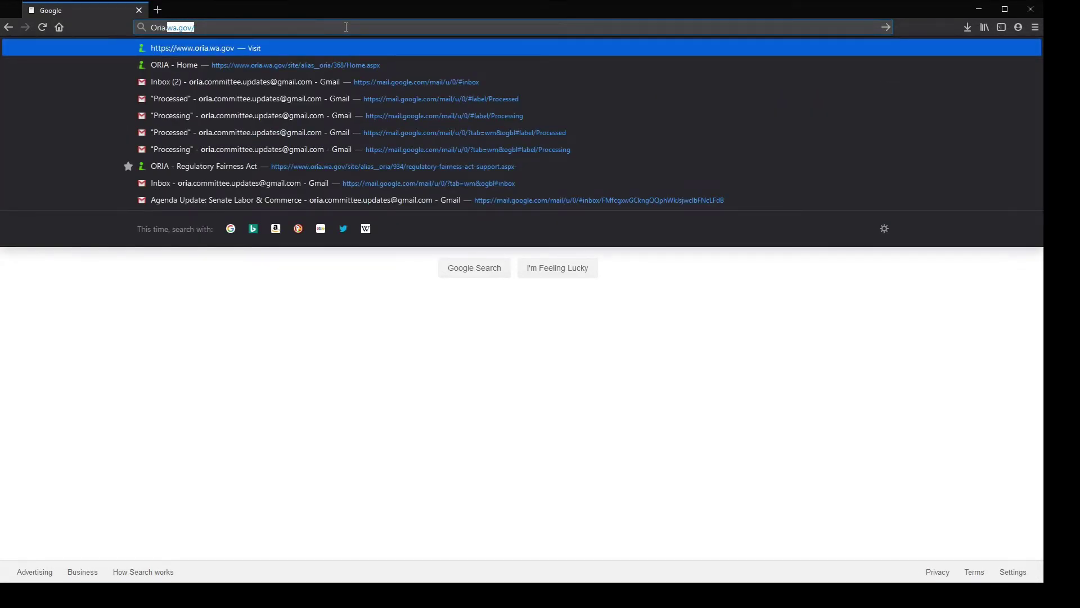
text(.wa.gov)
key(Return)
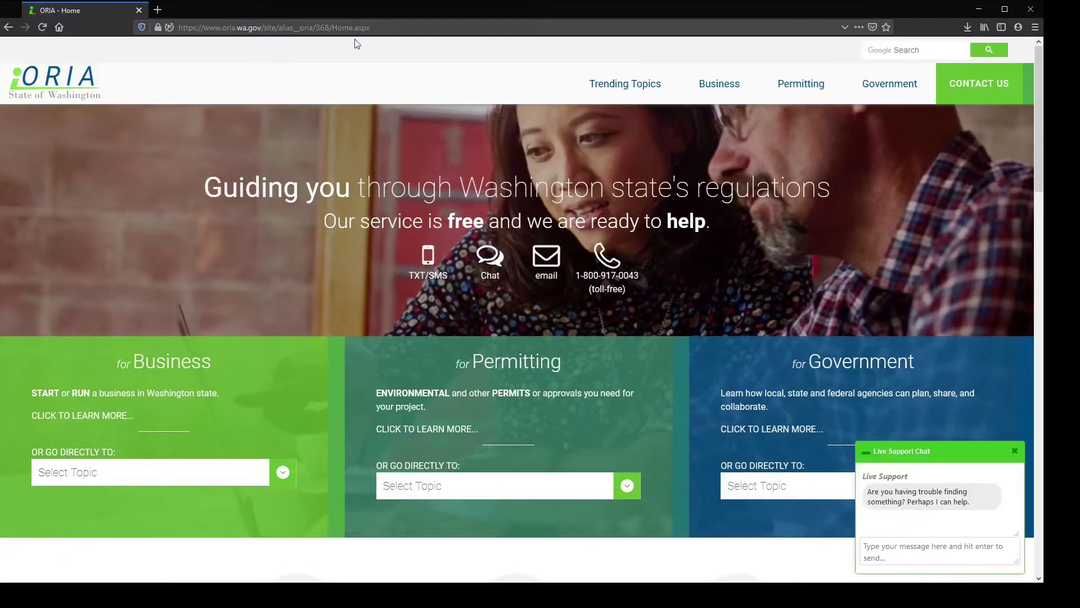
Open the Regulatory Fairness Act Support page from the ORIA site's government topics
mouse_move(730, 92)
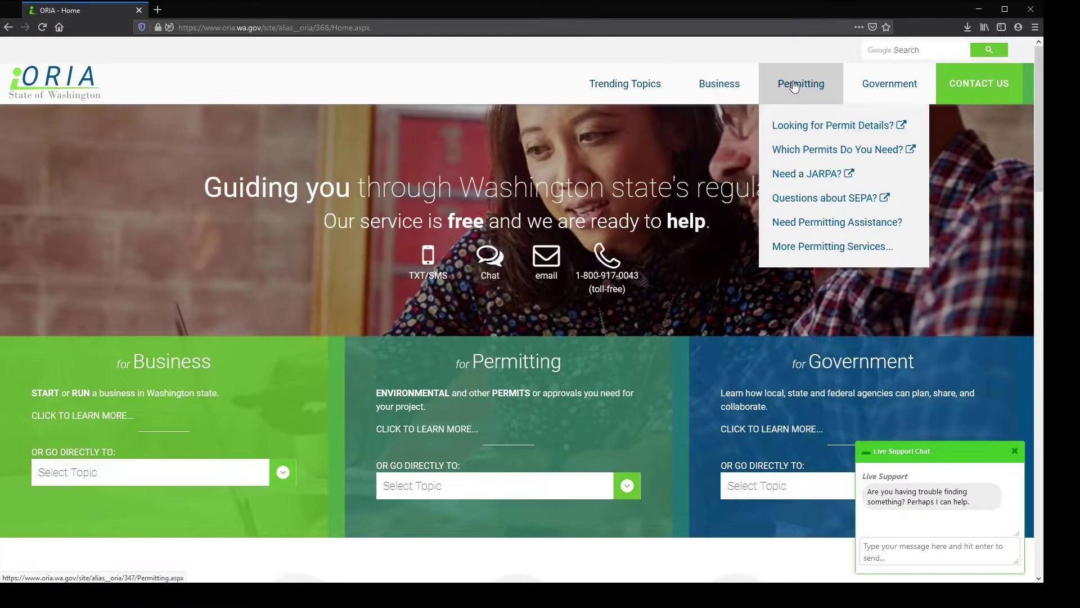
mouse_move(885, 84)
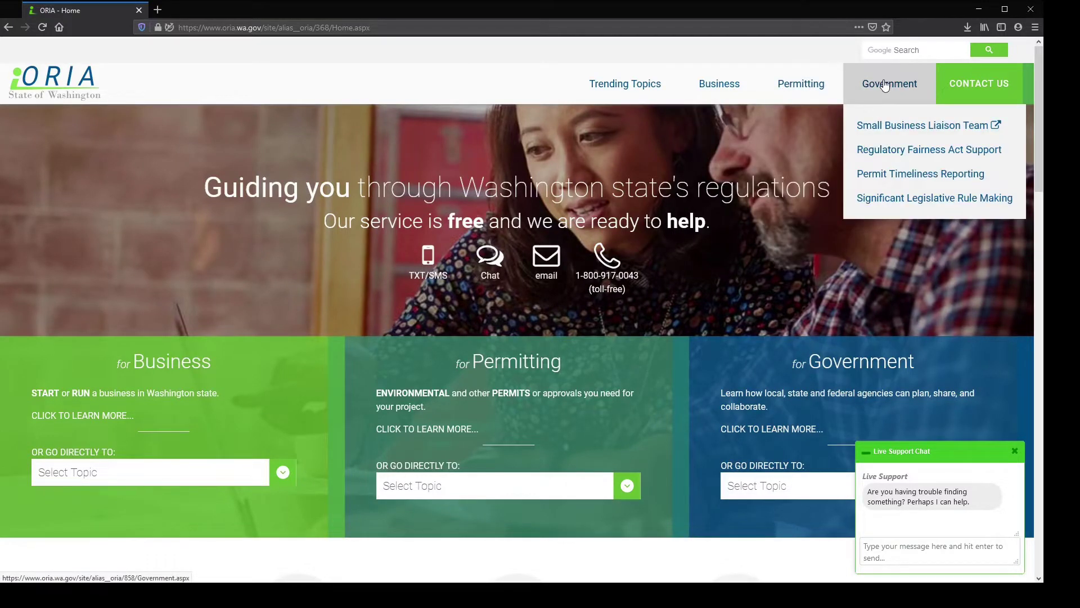
click(892, 151)
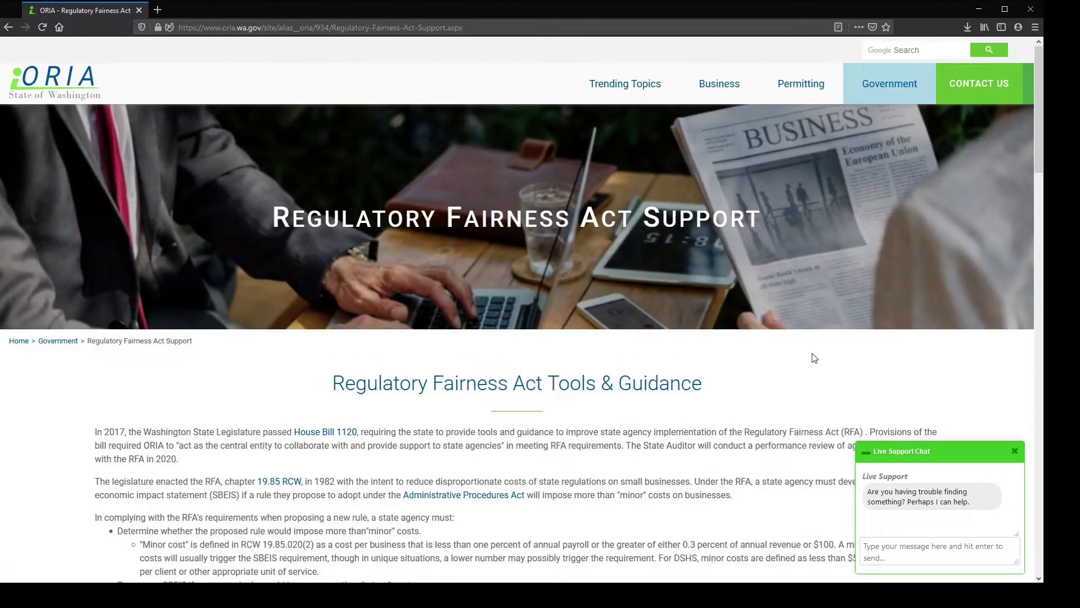
Open chapter 19.85 RCW from the page's introduction and read section 19.85.030 on small business economic impact statements
scroll(814, 357, down, 2)
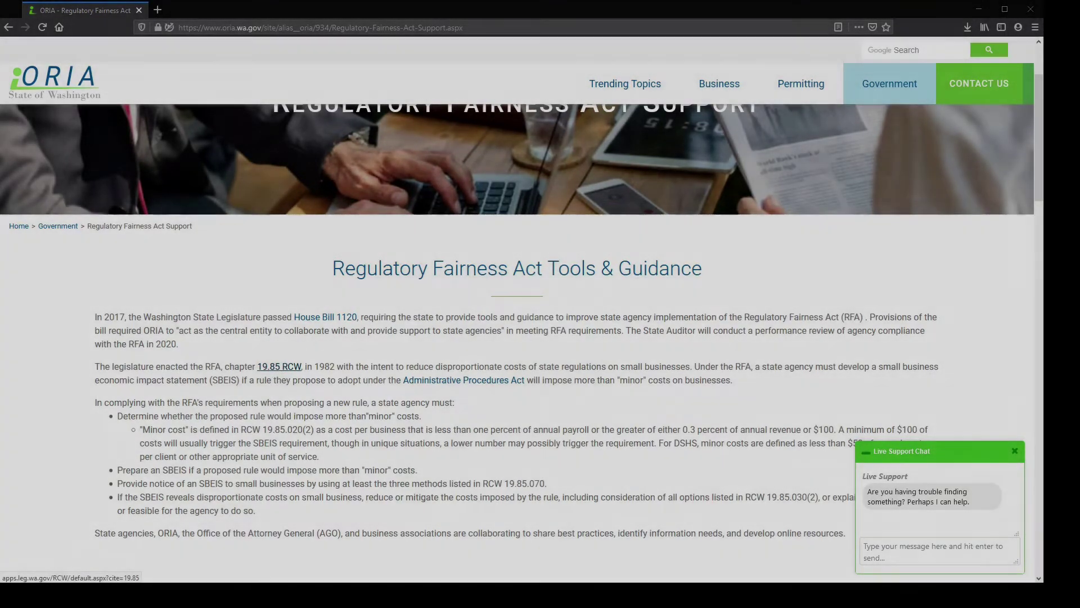
click(279, 374)
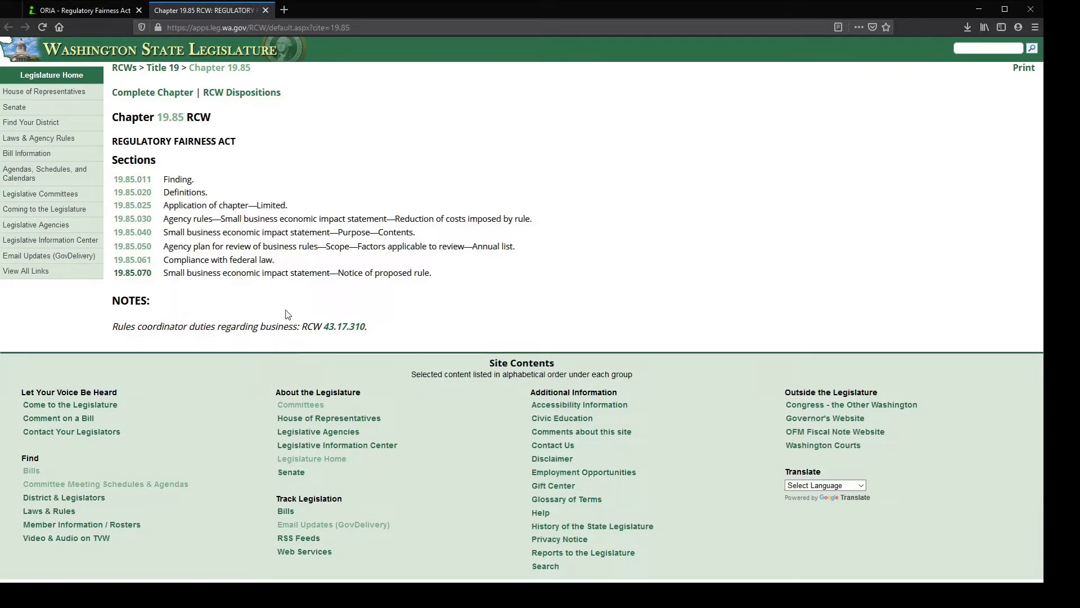
click(150, 219)
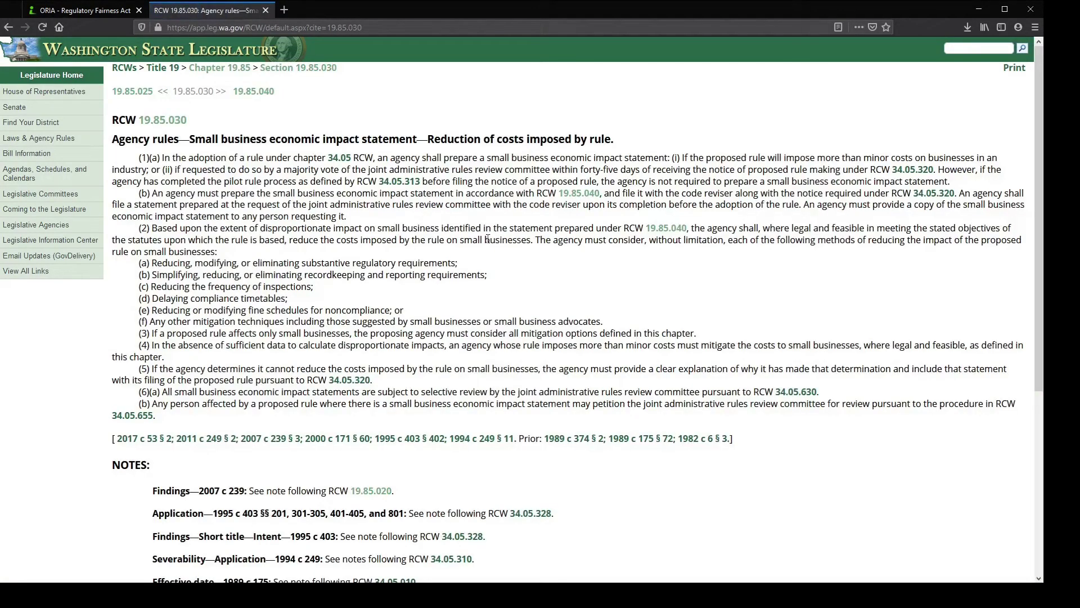
scroll(898, 292, down, 2)
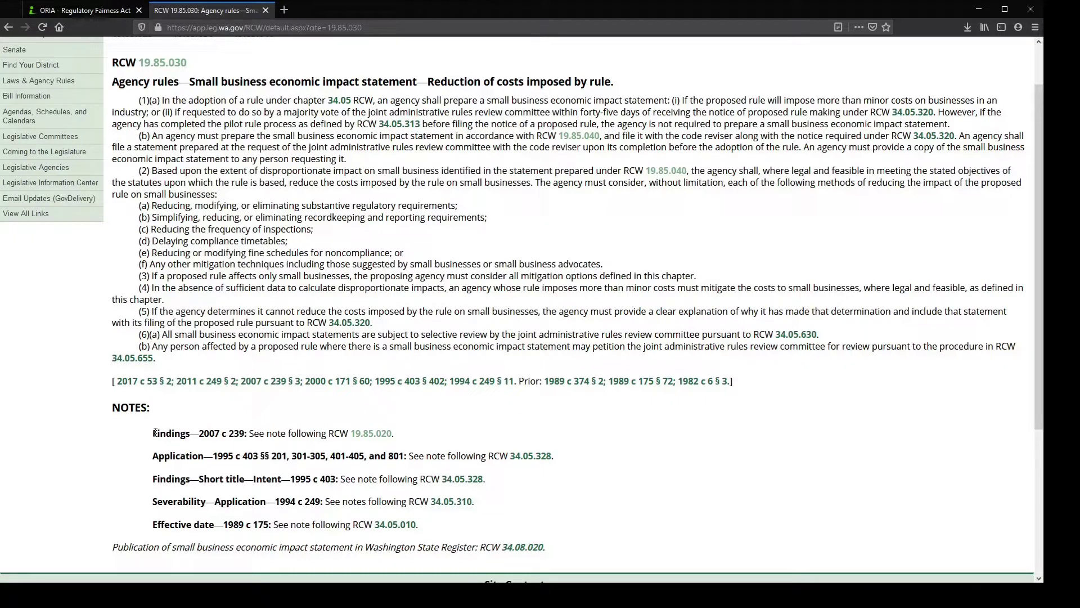
Follow the Findings—2007 c 239 note to RCW 19.85.020 and read its definitions and legislative findings
drag(153, 434, 289, 433)
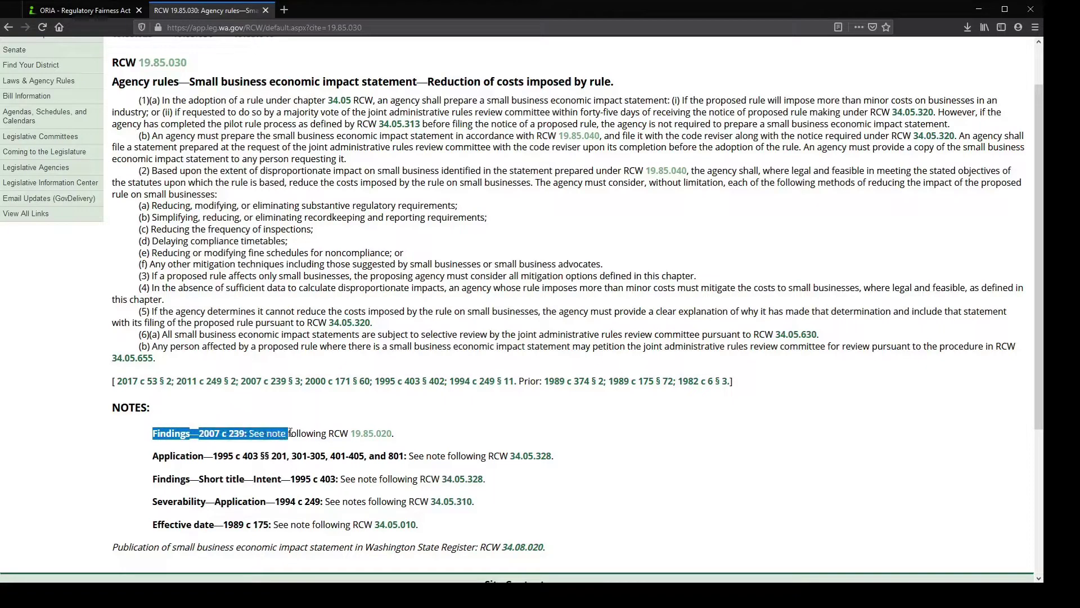
click(428, 440)
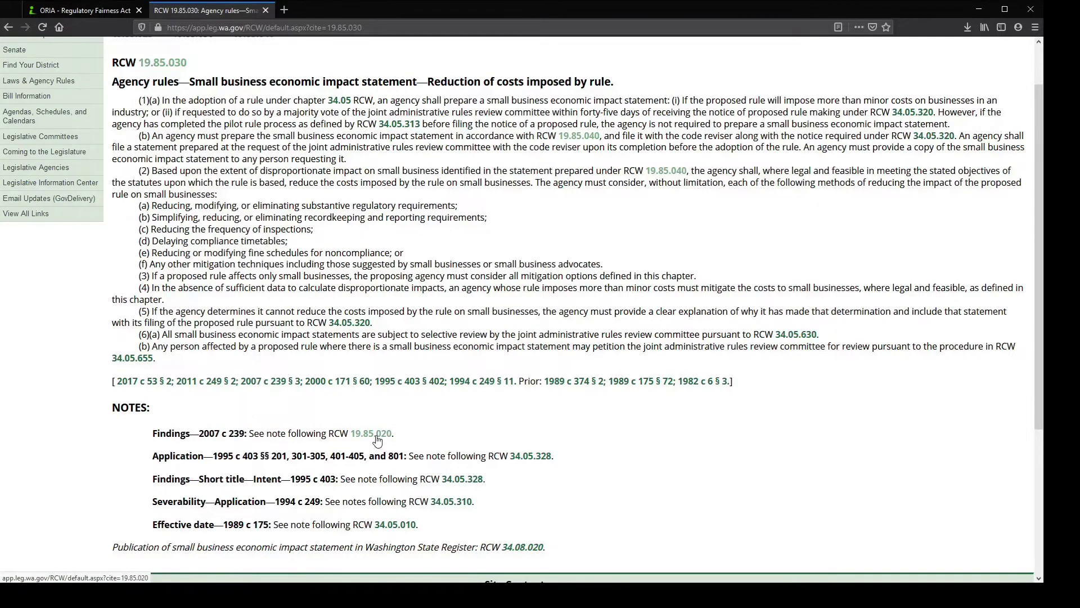
click(371, 433)
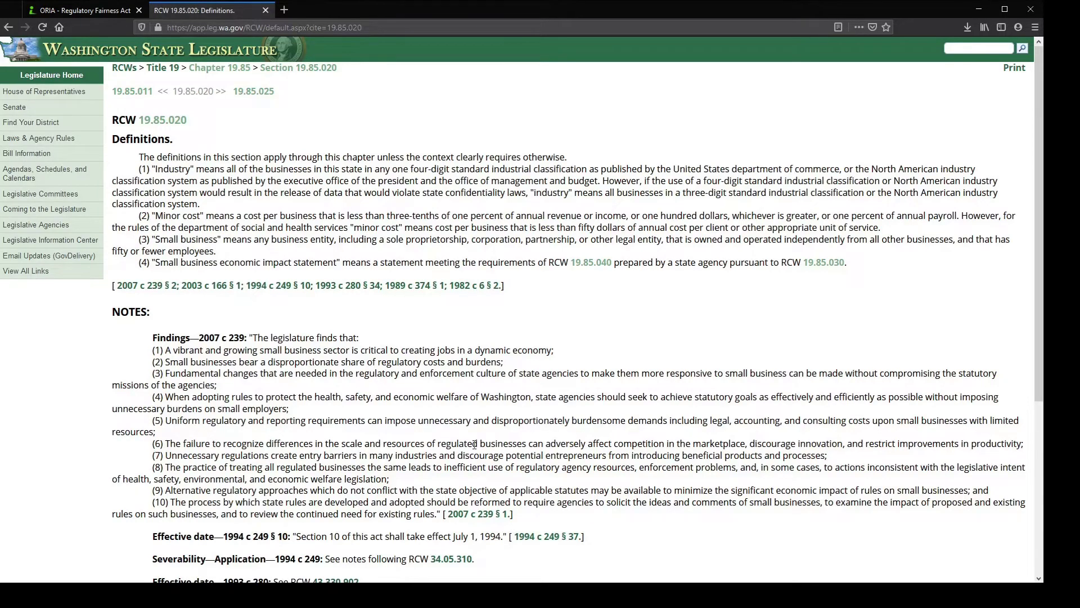
scroll(730, 414, down, 1)
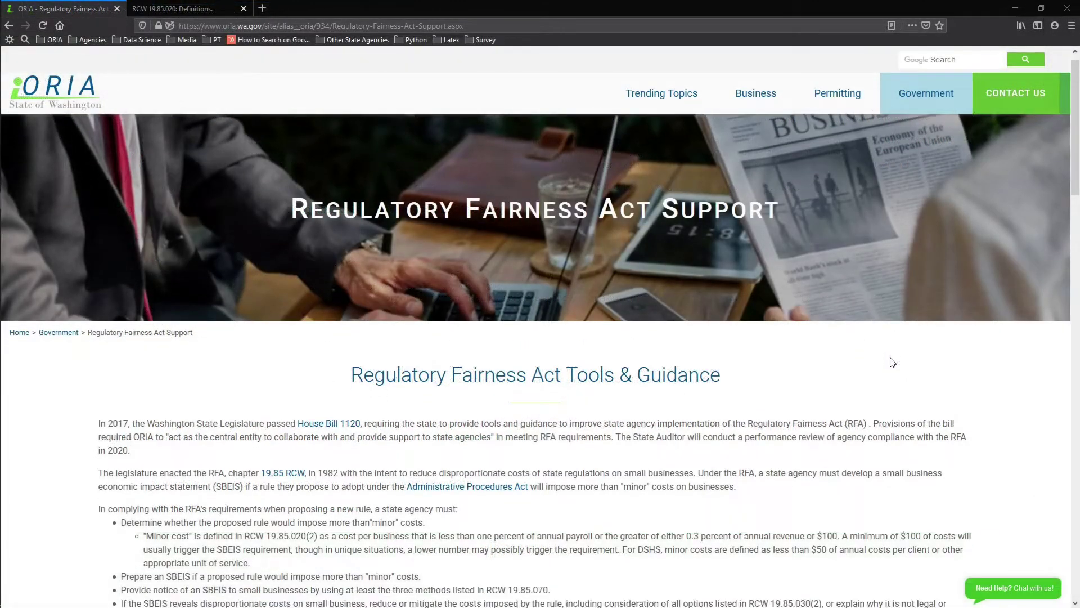
On the Regulatory Fairness Act Support page, request the Minor-Cost Threshold Calculator from the cost calculation resources and choose to save the file
scroll(893, 362, down, 1)
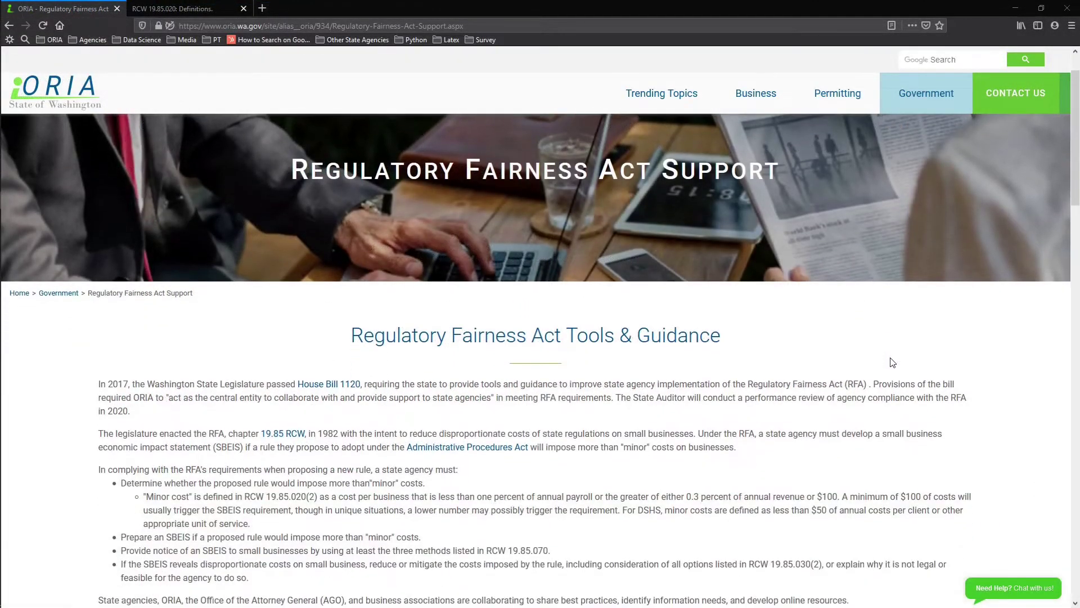
scroll(893, 362, down, 1)
scroll(893, 361, down, 2)
scroll(893, 362, down, 3)
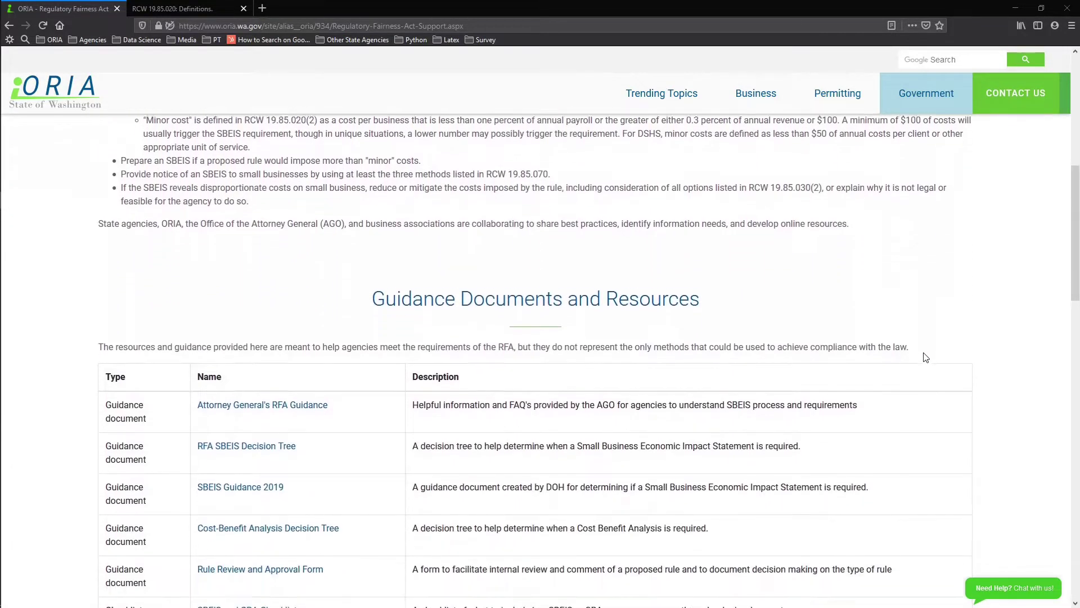
scroll(926, 357, down, 4)
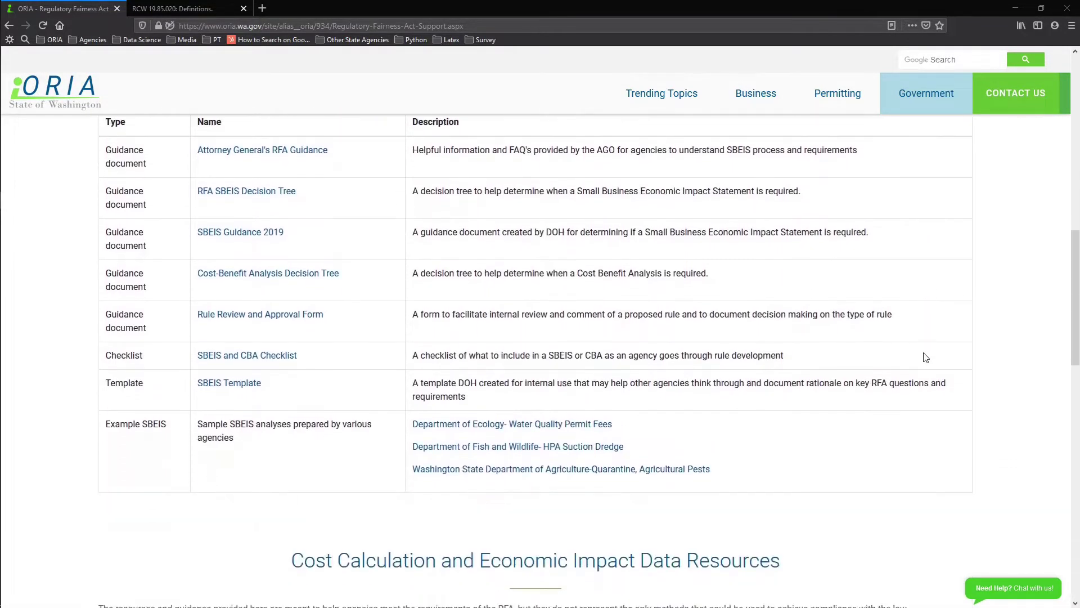
scroll(925, 357, down, 5)
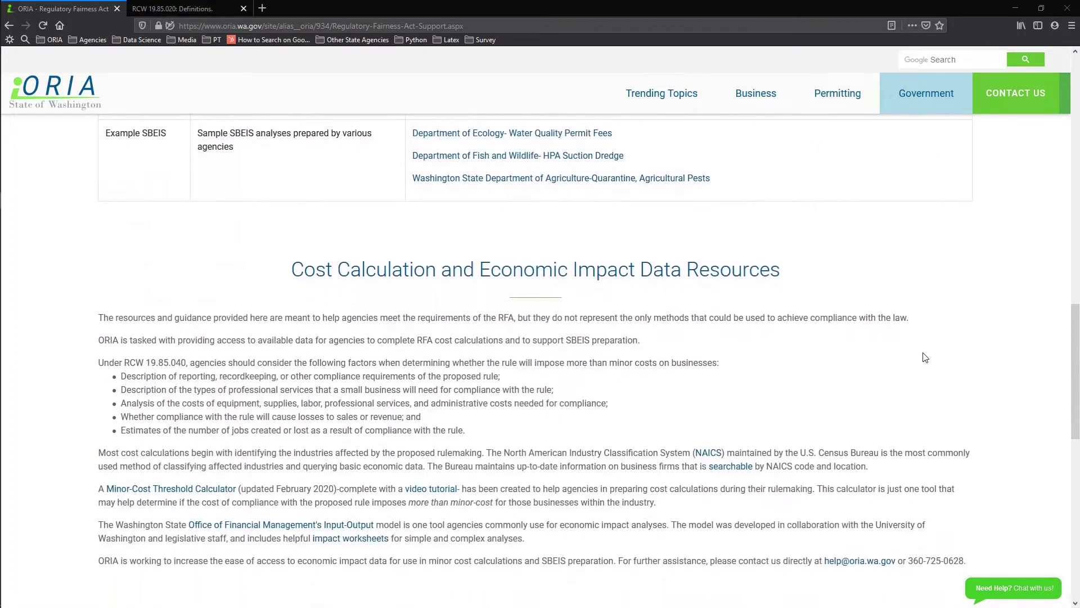
scroll(925, 357, down, 2)
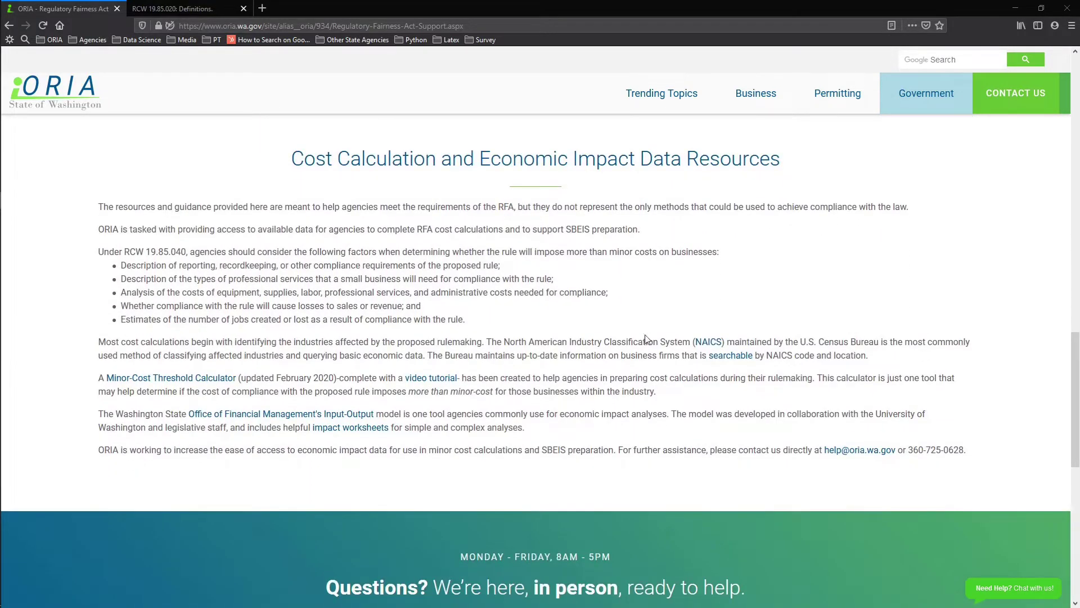
click(193, 379)
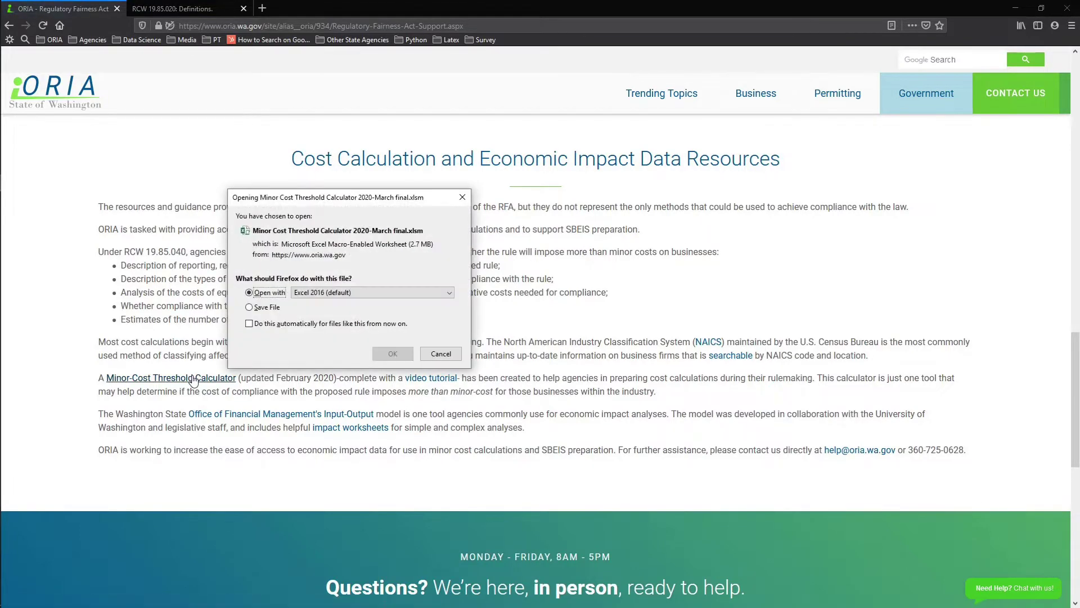
click(250, 308)
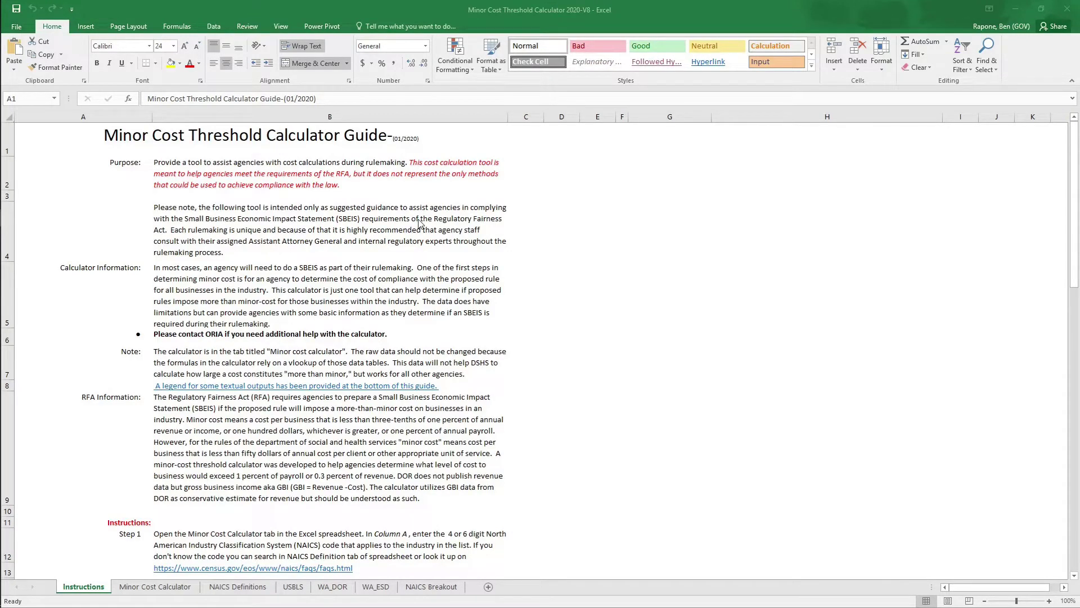
In the calculator workbook in Excel, read the Instructions sheet through its numbered steps, Legend and data documentation
scroll(420, 223, down, 2)
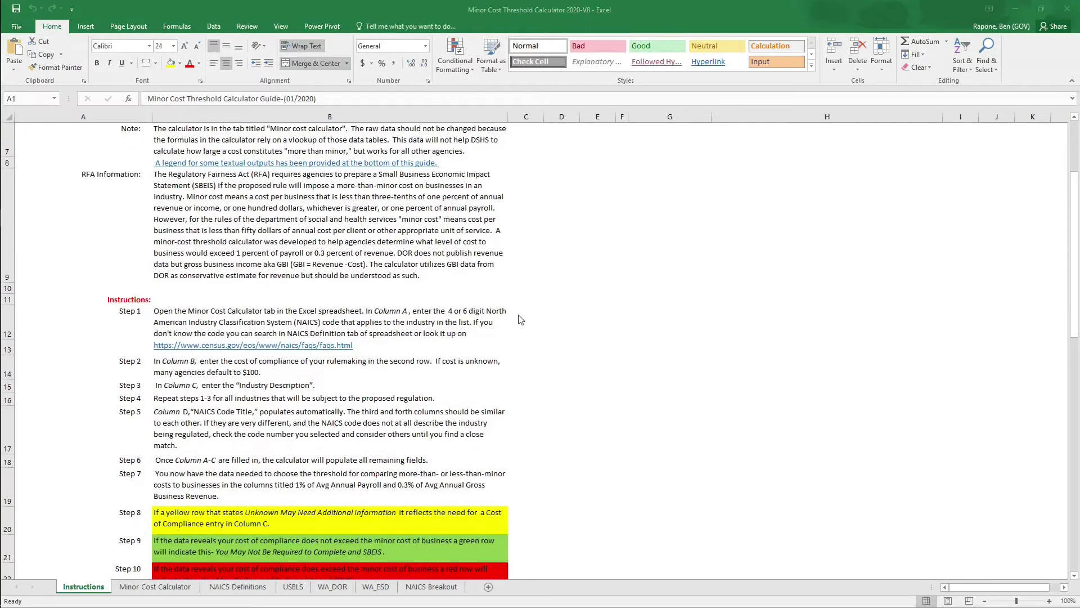
scroll(521, 320, down, 1)
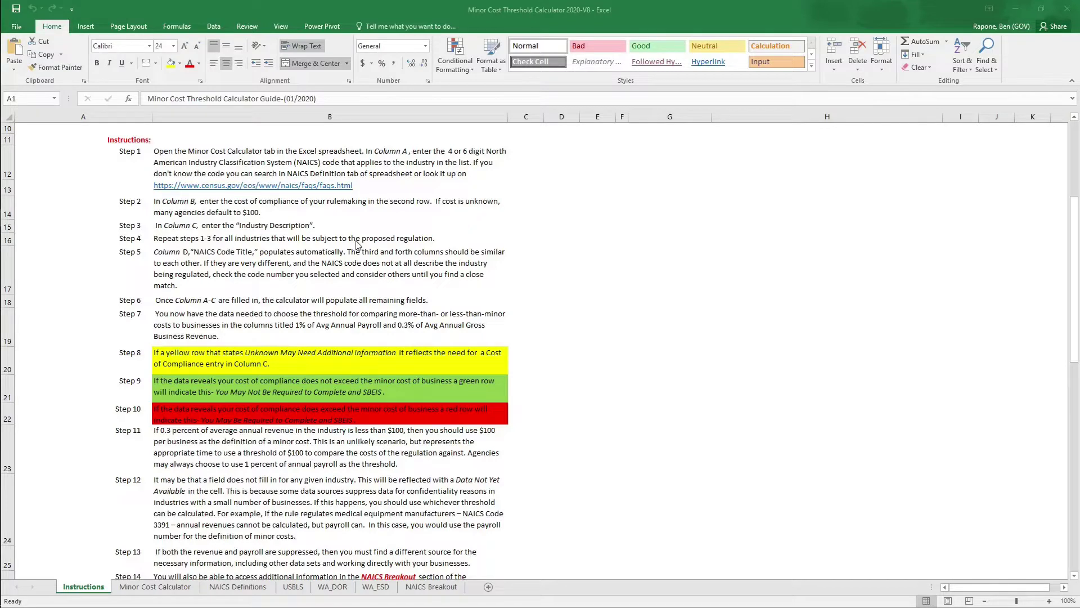
scroll(549, 373, down, 1)
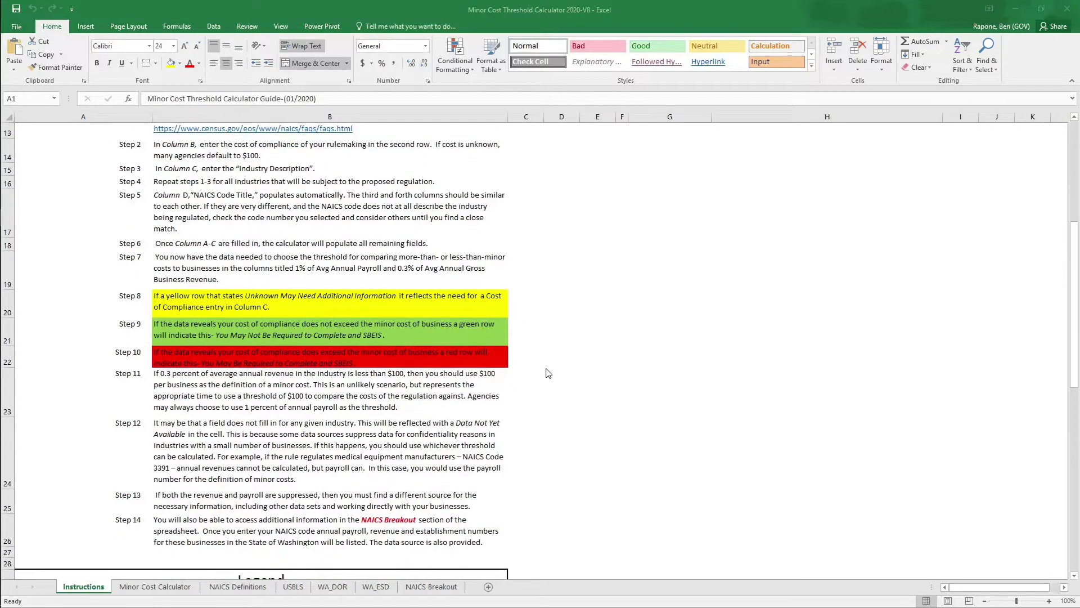
scroll(548, 373, down, 1)
scroll(549, 373, down, 2)
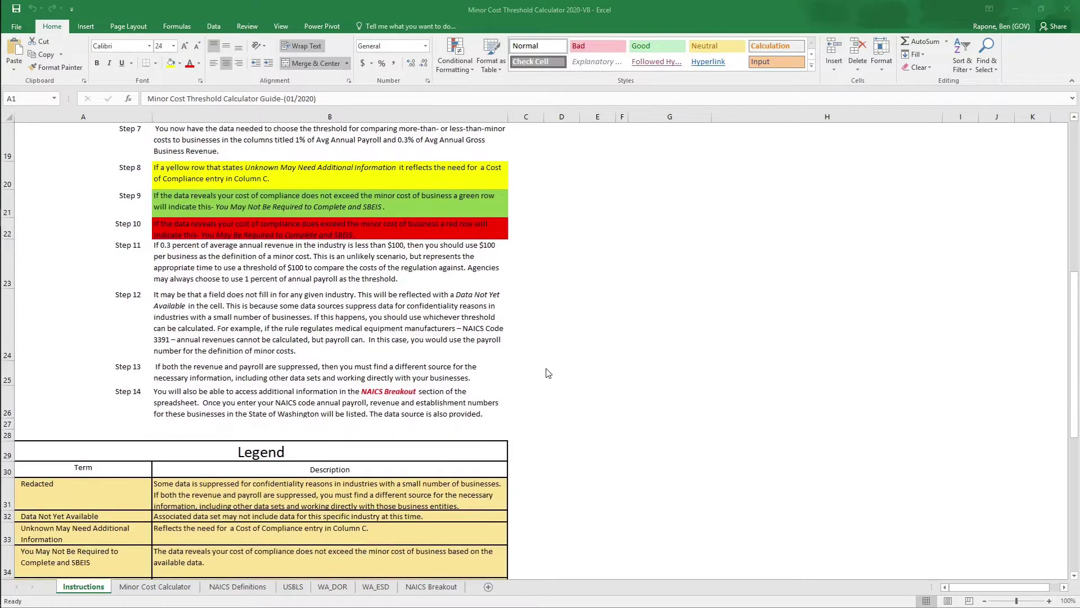
scroll(549, 373, down, 1)
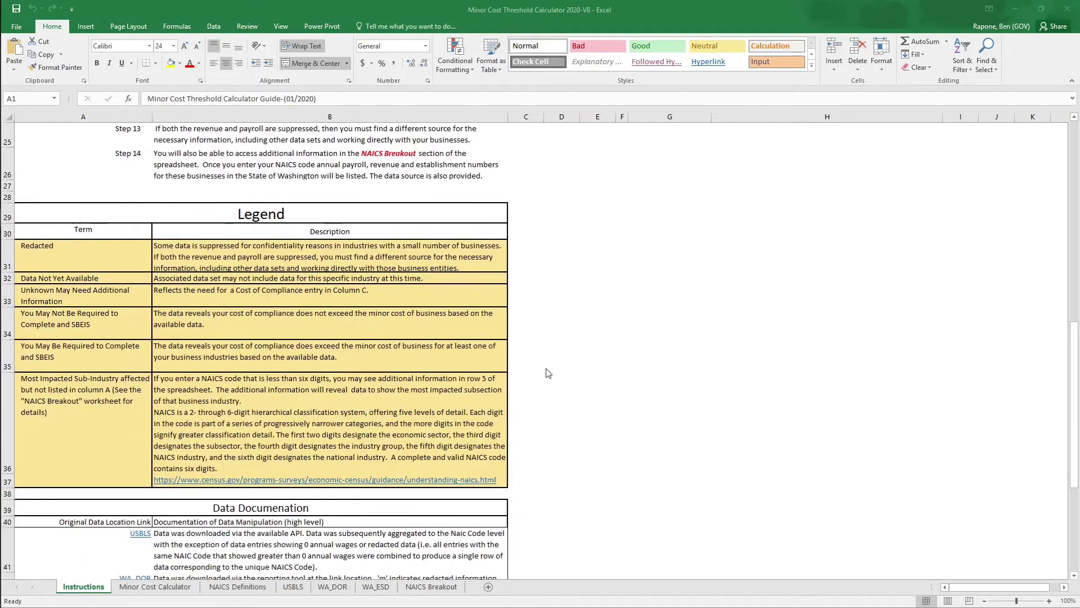
scroll(549, 373, down, 1)
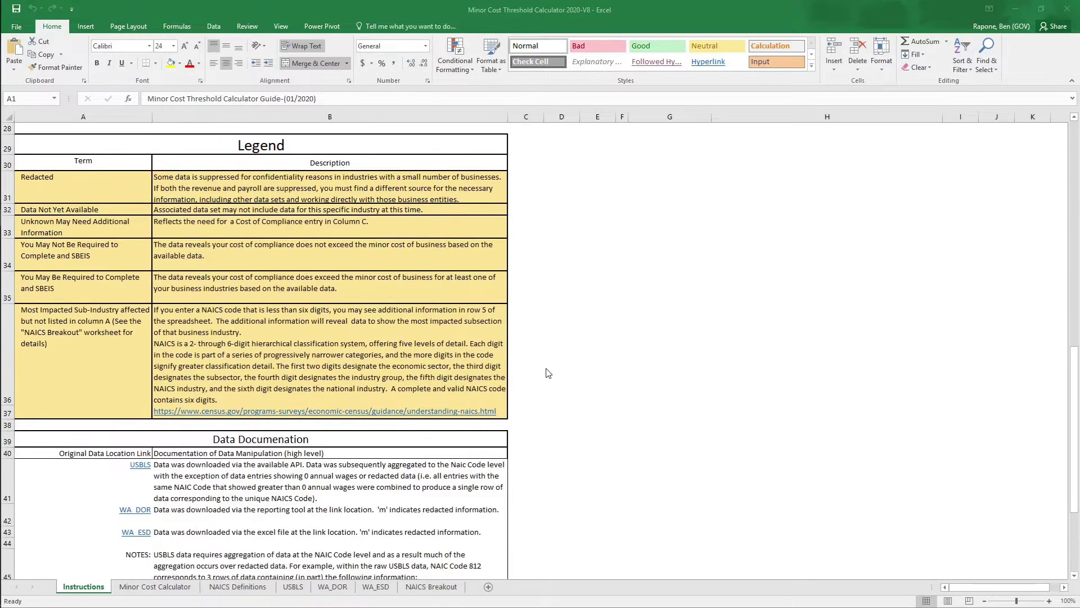
scroll(552, 410, down, 1)
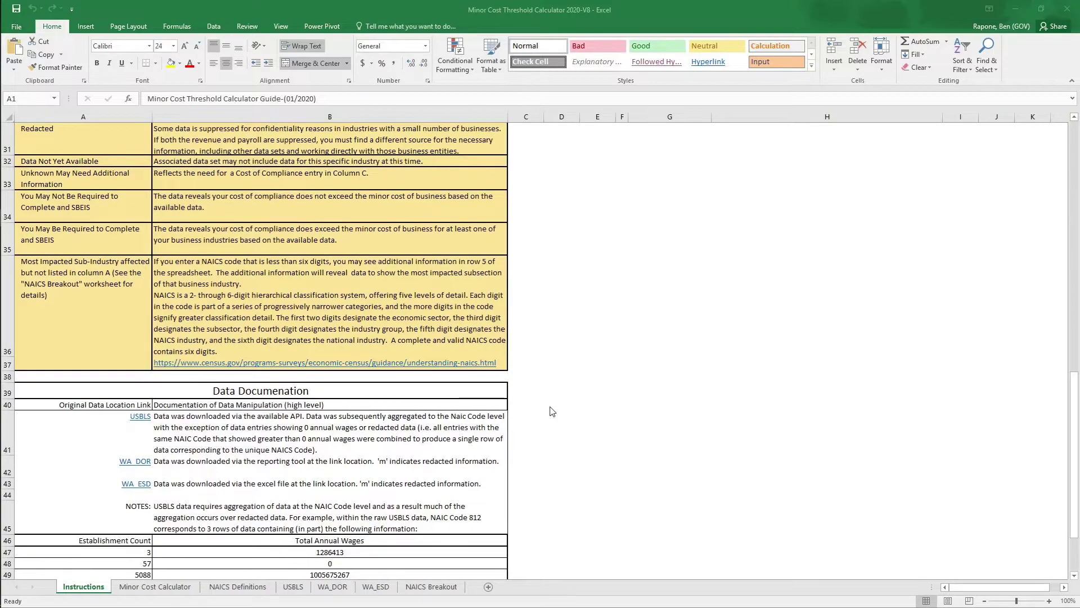
scroll(553, 412, down, 1)
scroll(553, 412, down, 1)
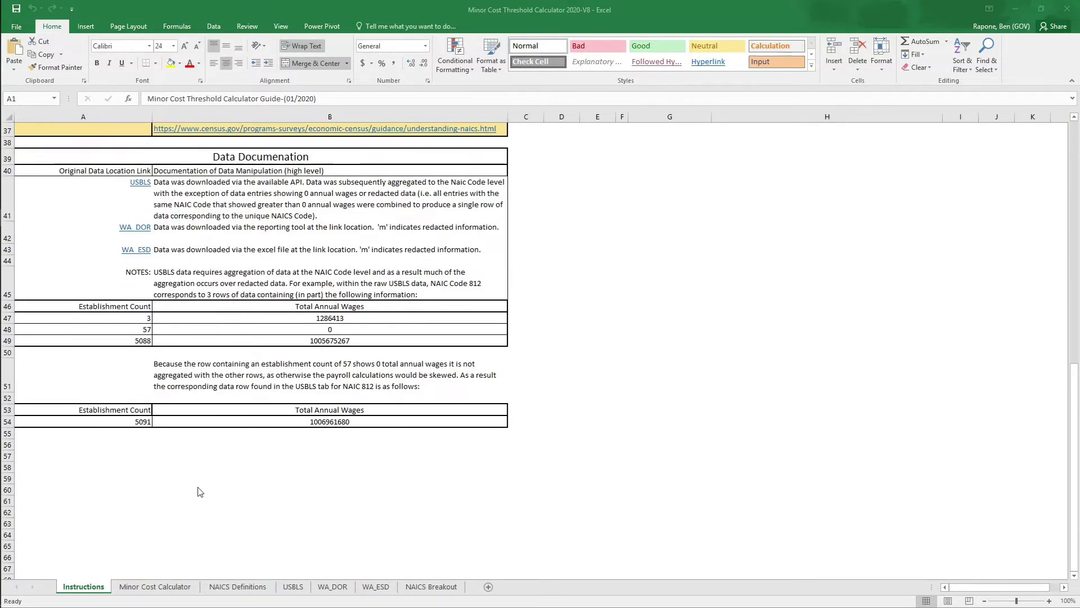
scroll(198, 492, up, 10)
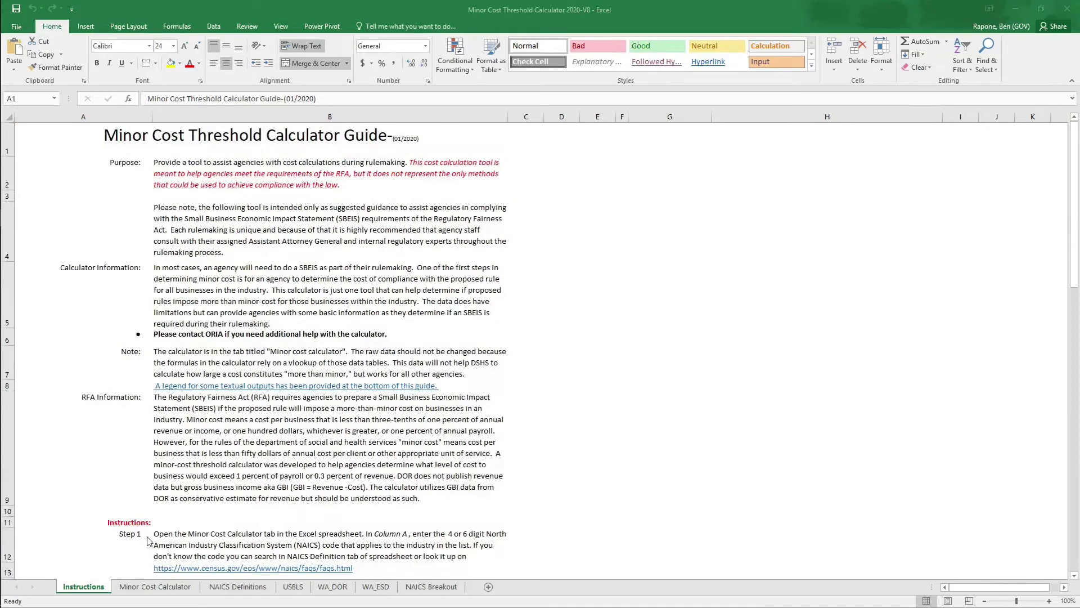
Open the Minor Cost Calculator sheet and examine its title, description, agency-filled columns A to C and auto-populated columns
click(155, 591)
click(156, 589)
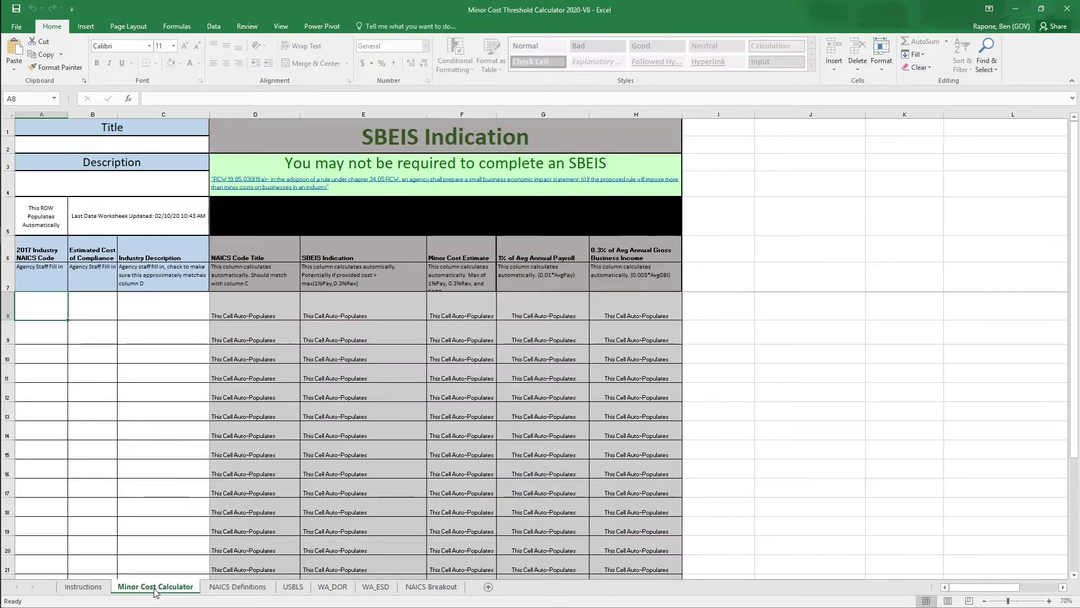
drag(34, 303, 190, 545)
click(119, 145)
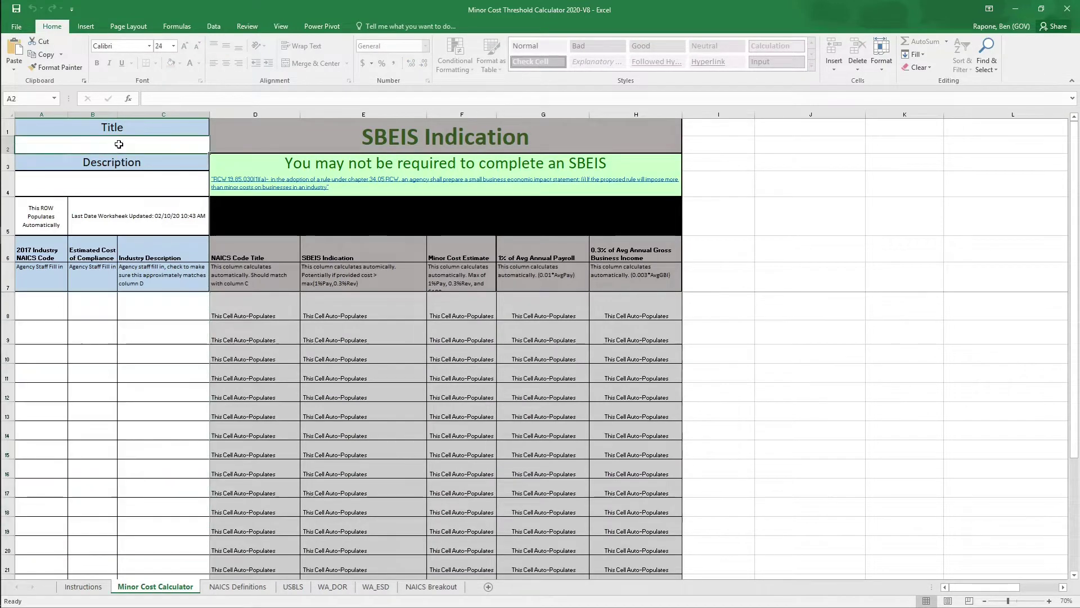
click(118, 187)
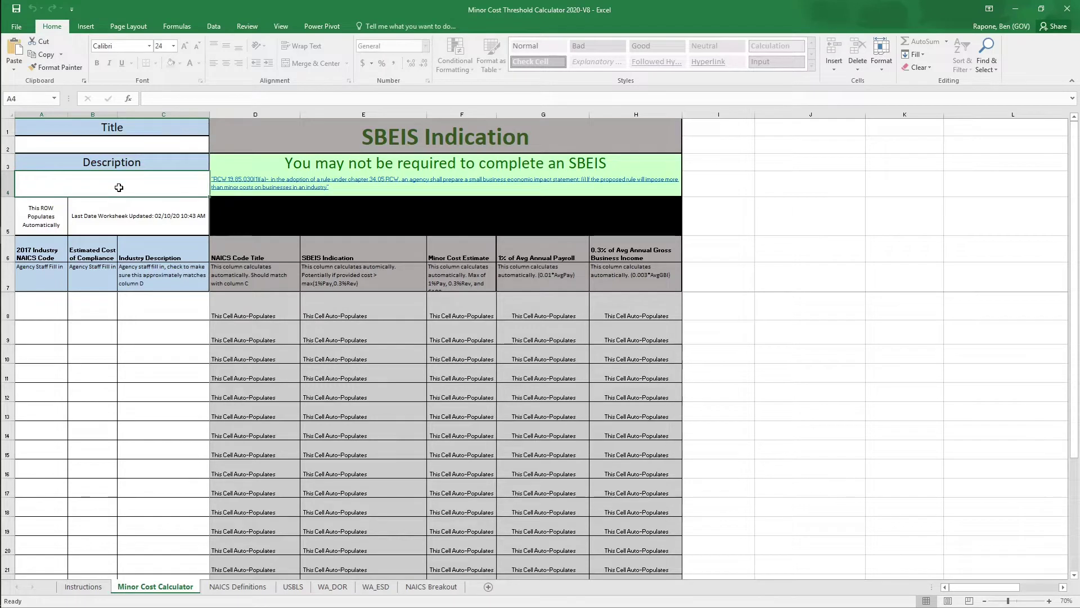
click(242, 316)
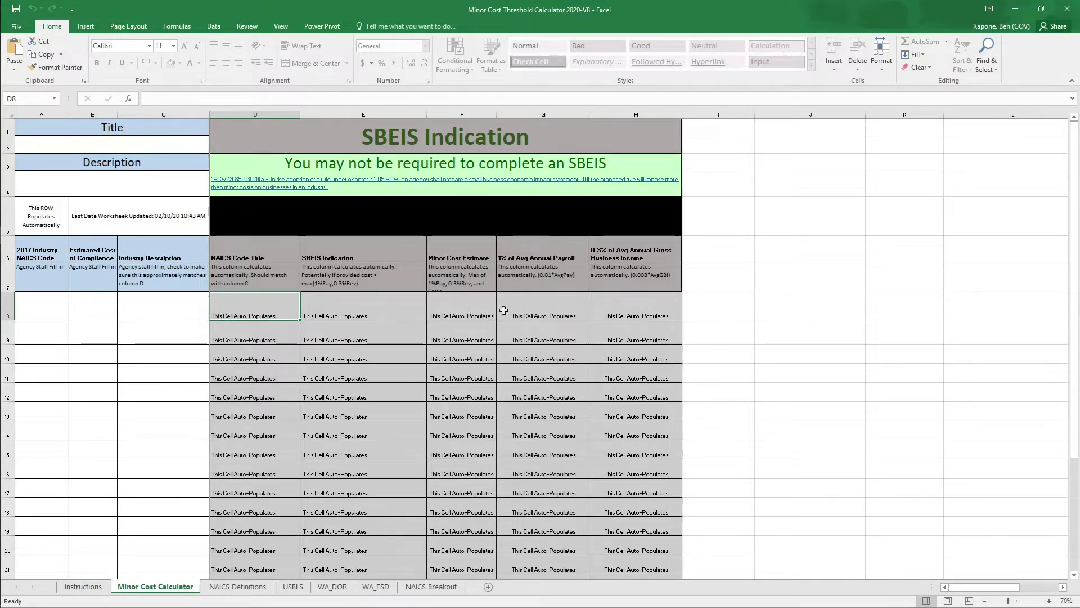
click(63, 316)
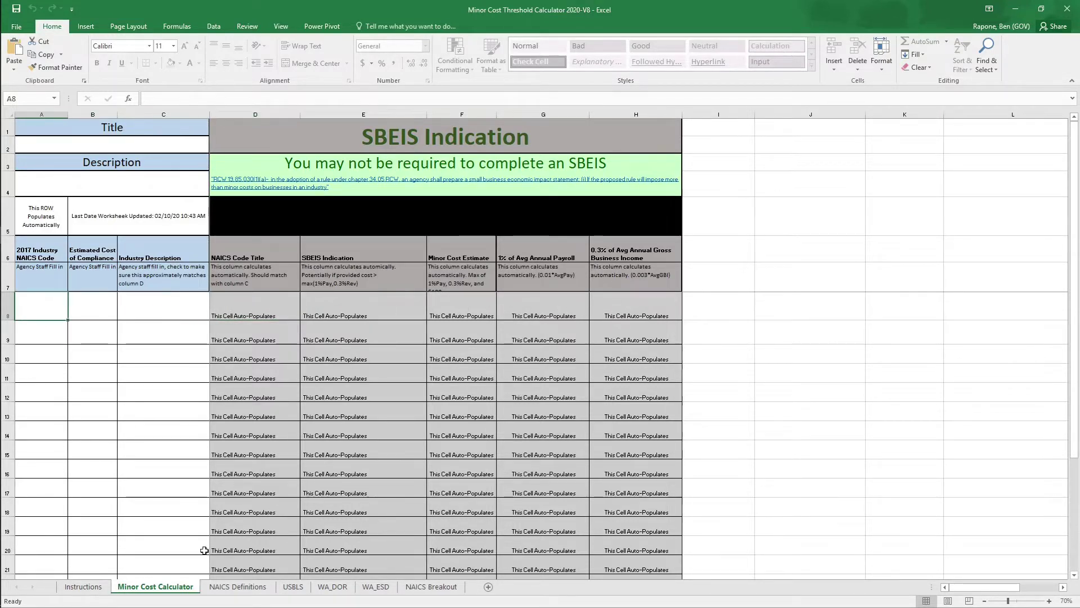
Open the NAICS Definitions sheet and examine the code, industry title and description columns from its first row
click(224, 587)
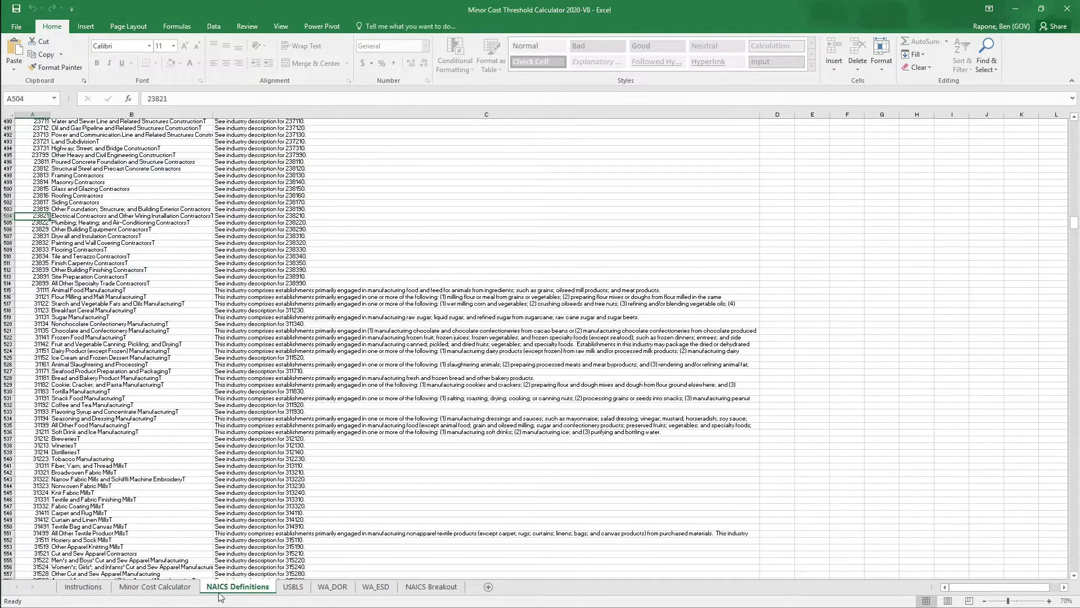
click(31, 135)
scroll(113, 255, up, 20)
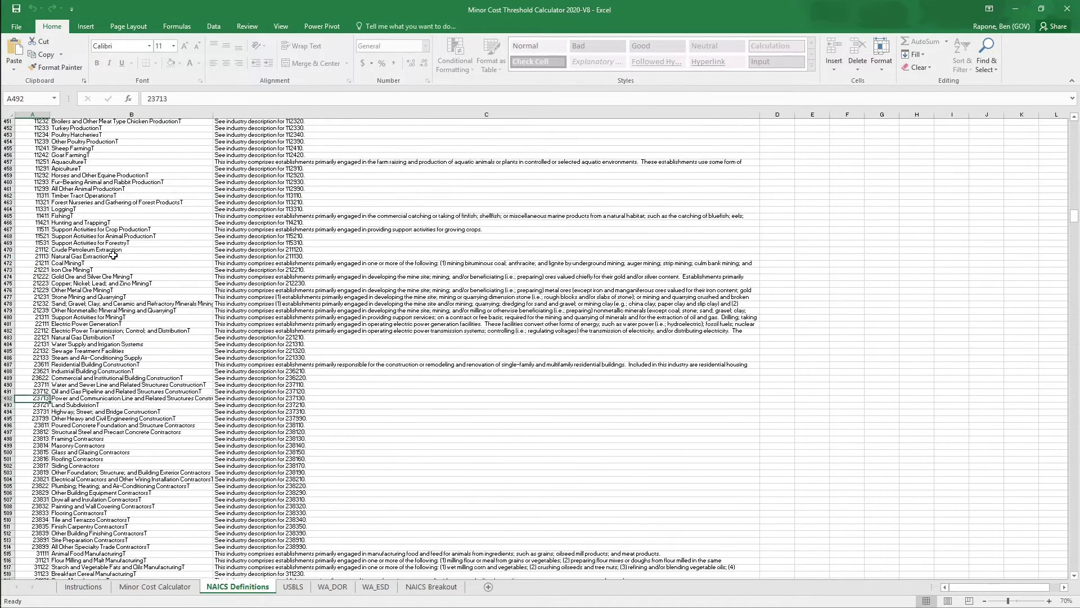
drag(1075, 210, 1075, 107)
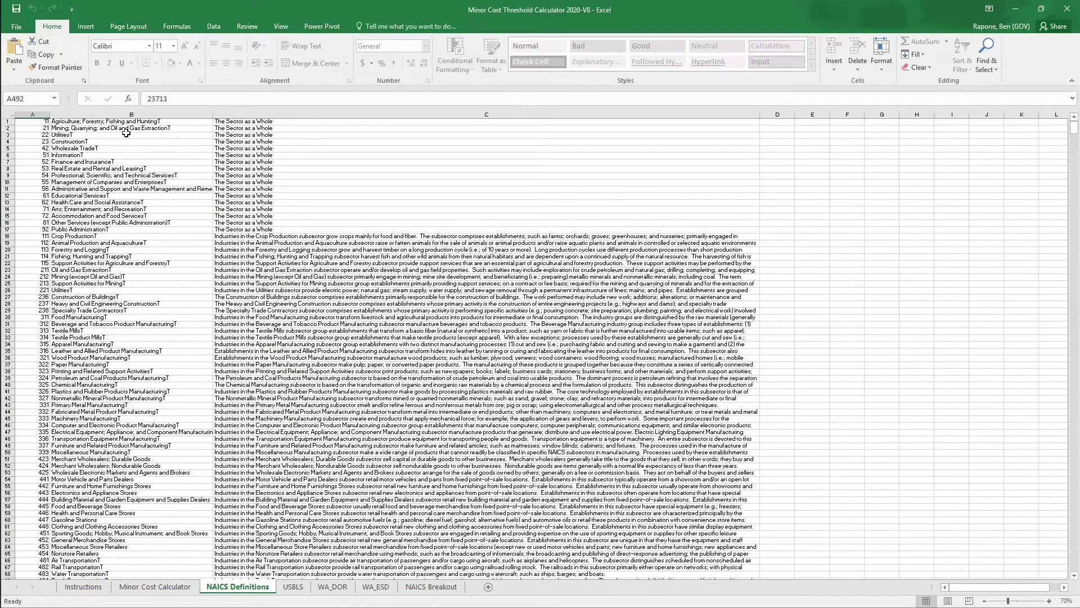
click(26, 122)
click(65, 123)
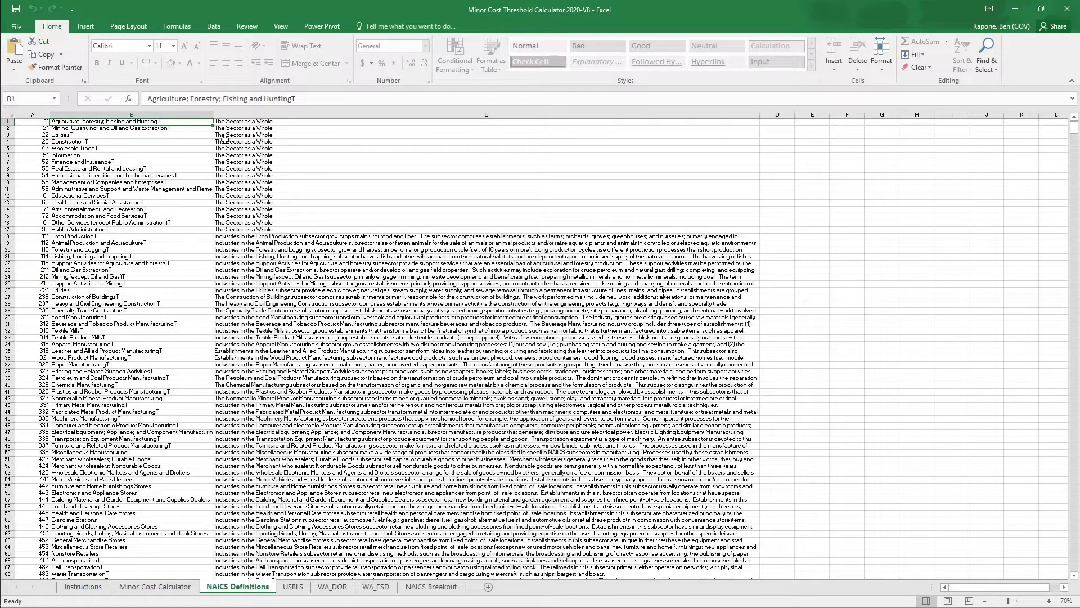
click(253, 123)
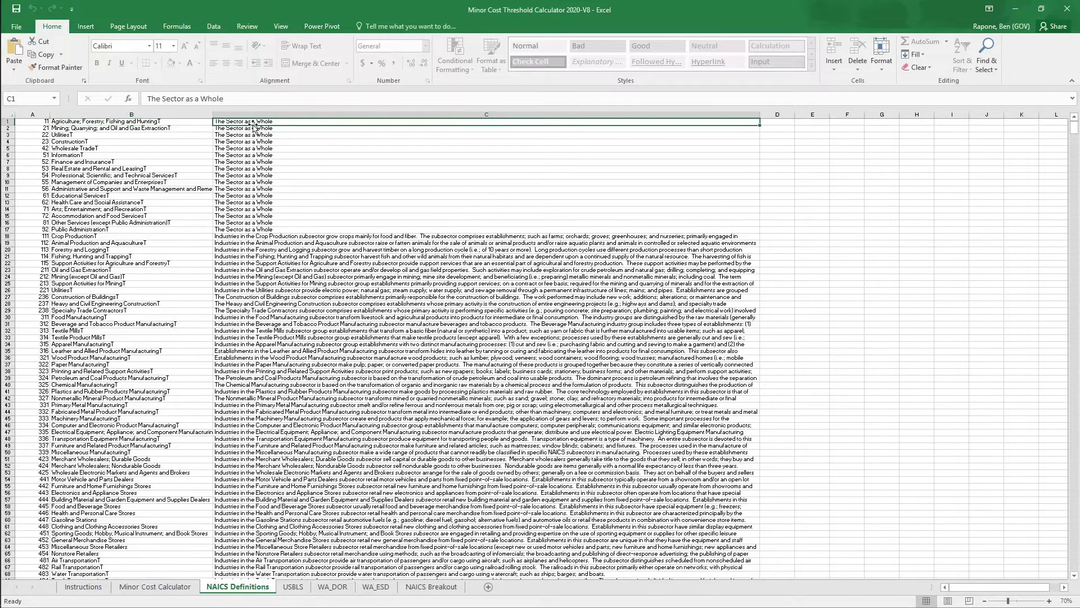
Open the USBLS sheet and examine the data year and the source and access date note in its first row
click(293, 587)
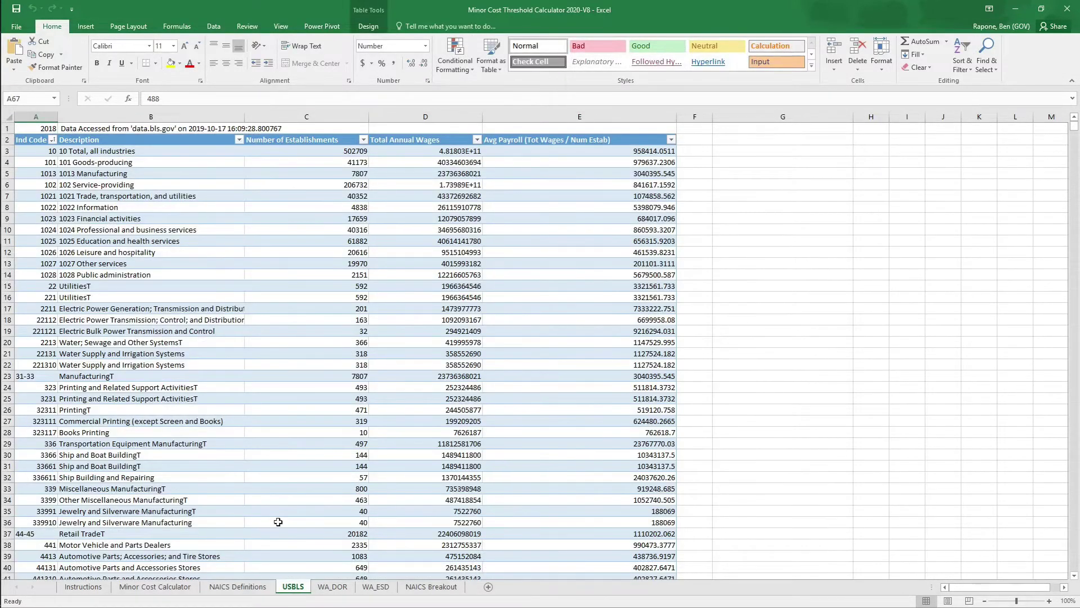
click(47, 127)
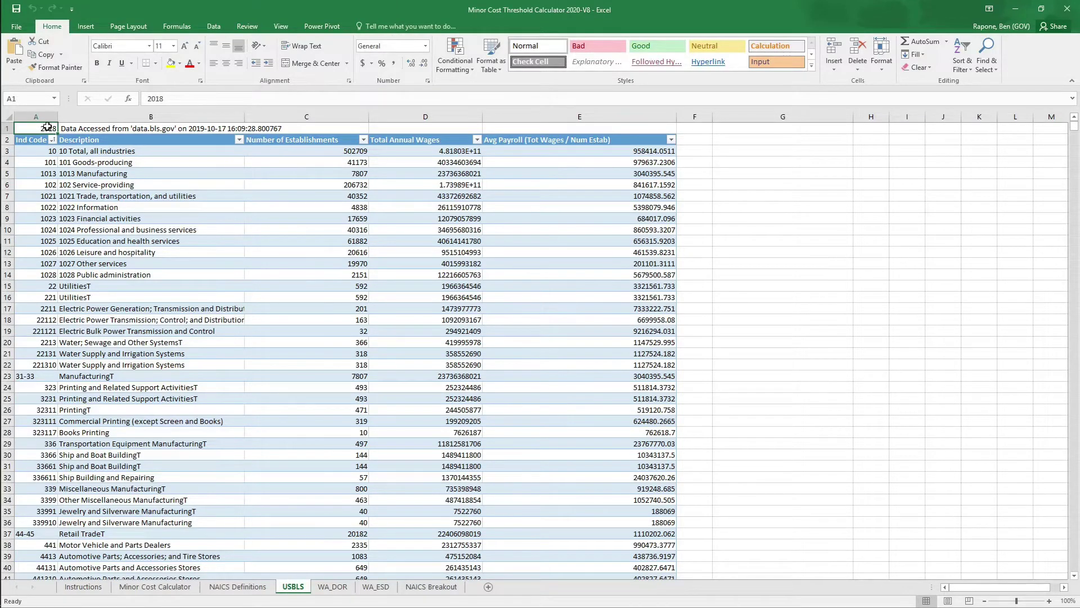
click(133, 127)
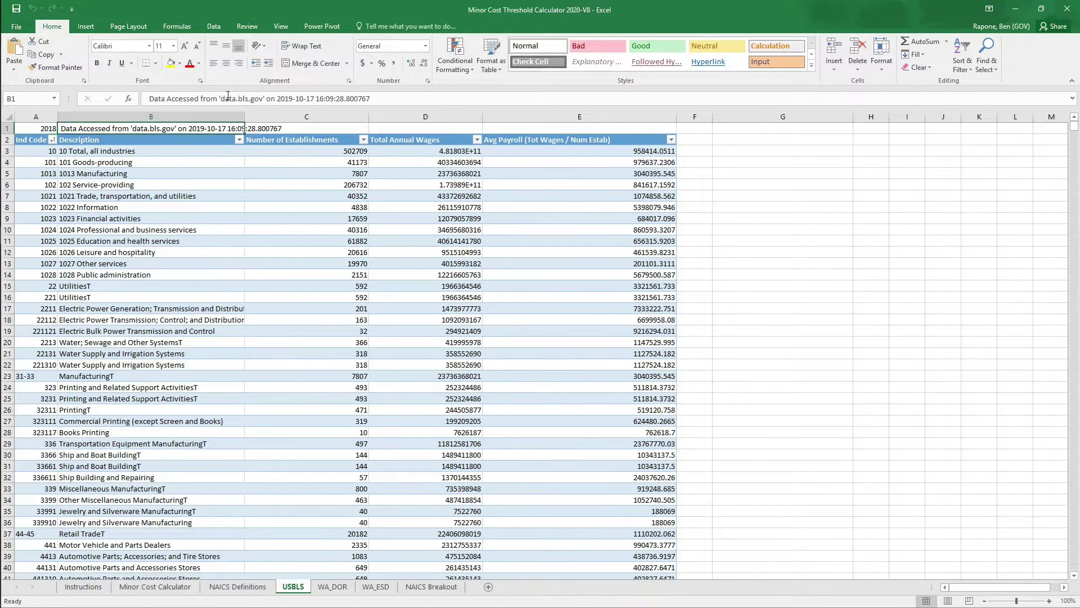
drag(222, 95, 304, 98)
click(306, 99)
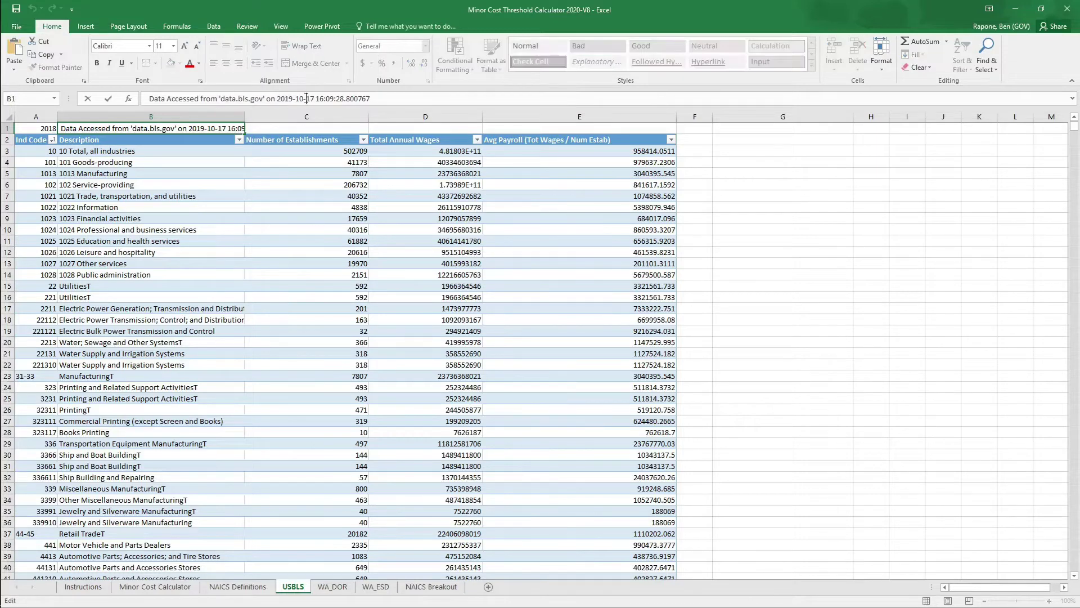
Open the WA_DOR sheet and examine the data year and source link above its gross business income table
click(329, 588)
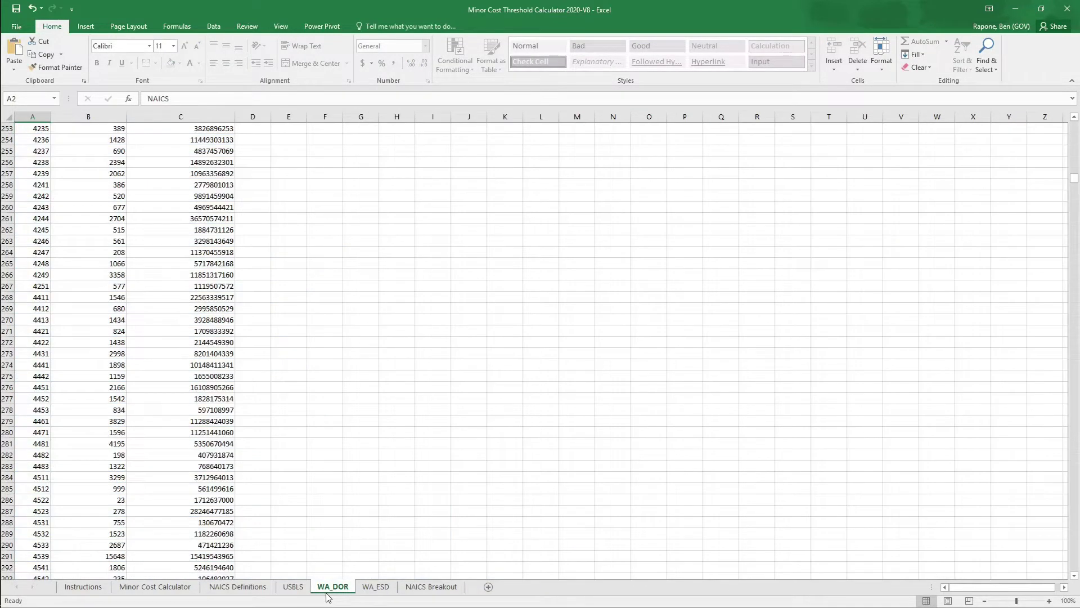
drag(1074, 181, 1074, 124)
click(28, 127)
click(70, 129)
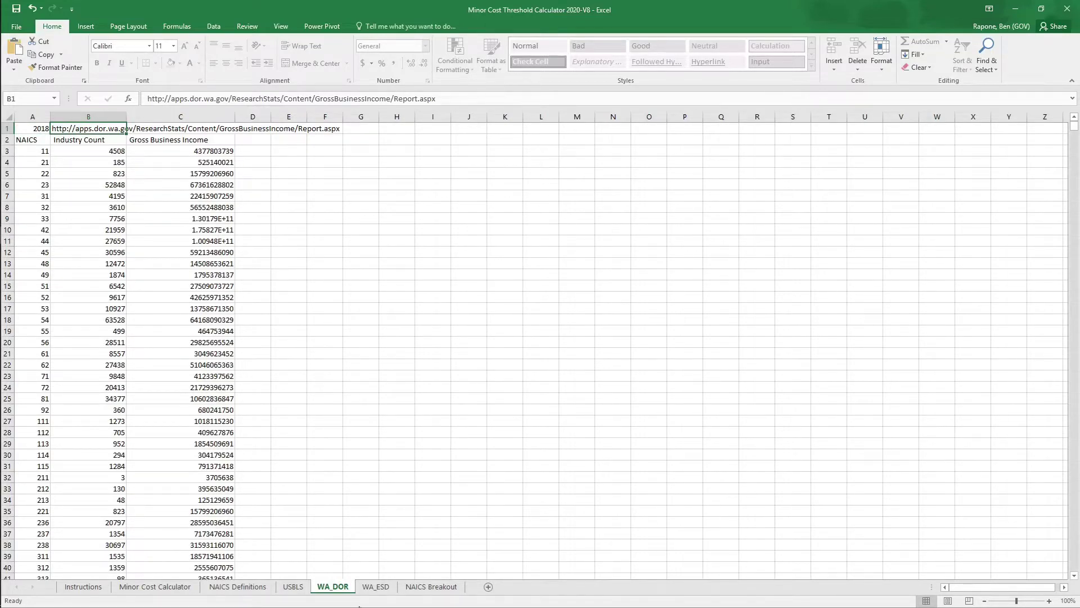
Open the WA_ESD sheet and examine the data year and source link above its annual wages table
click(375, 586)
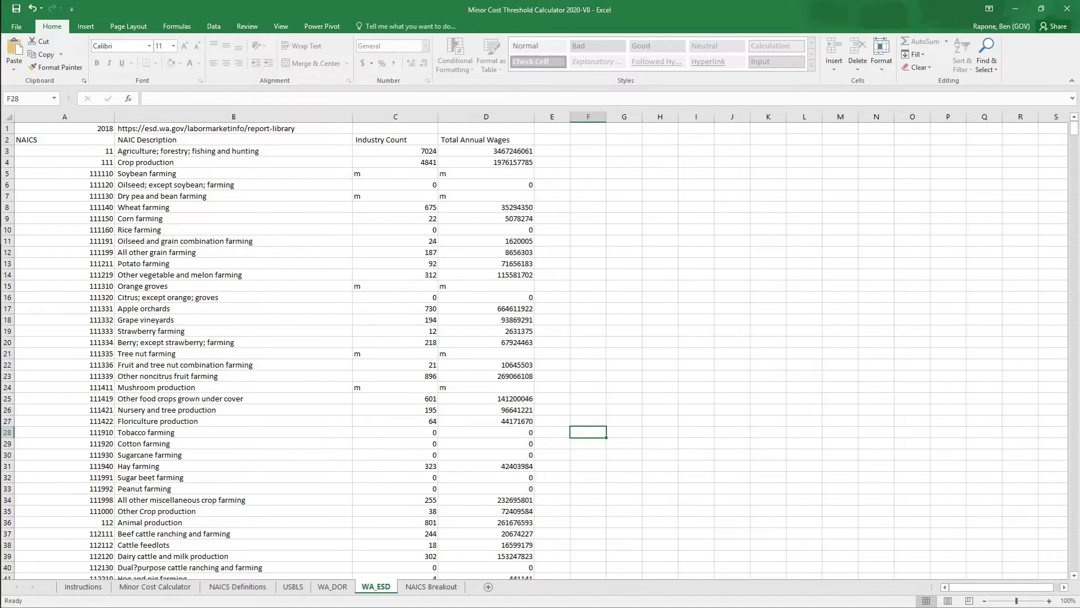
click(102, 128)
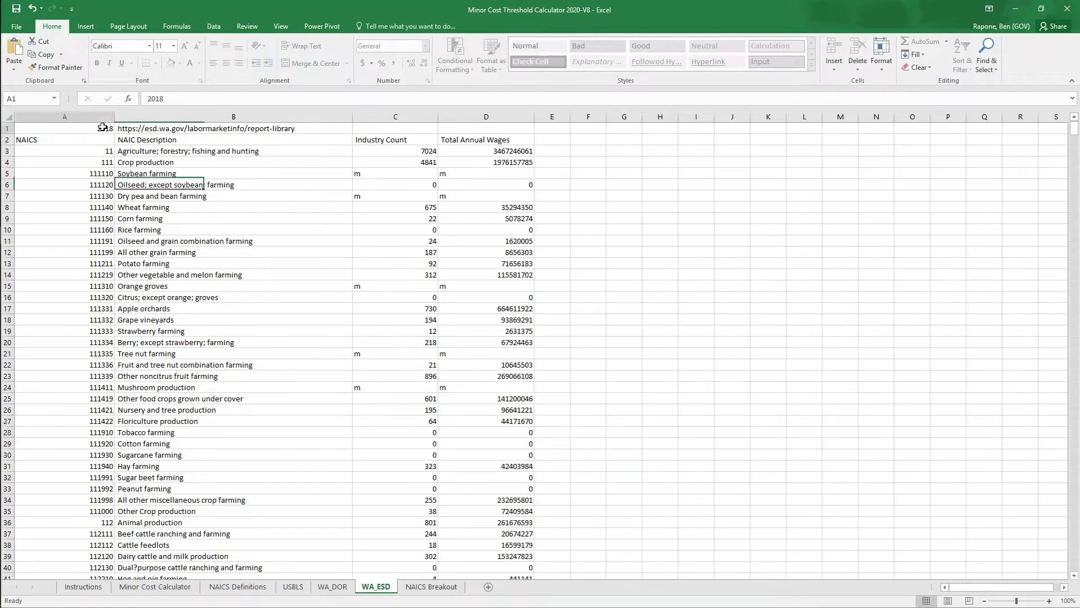
click(168, 129)
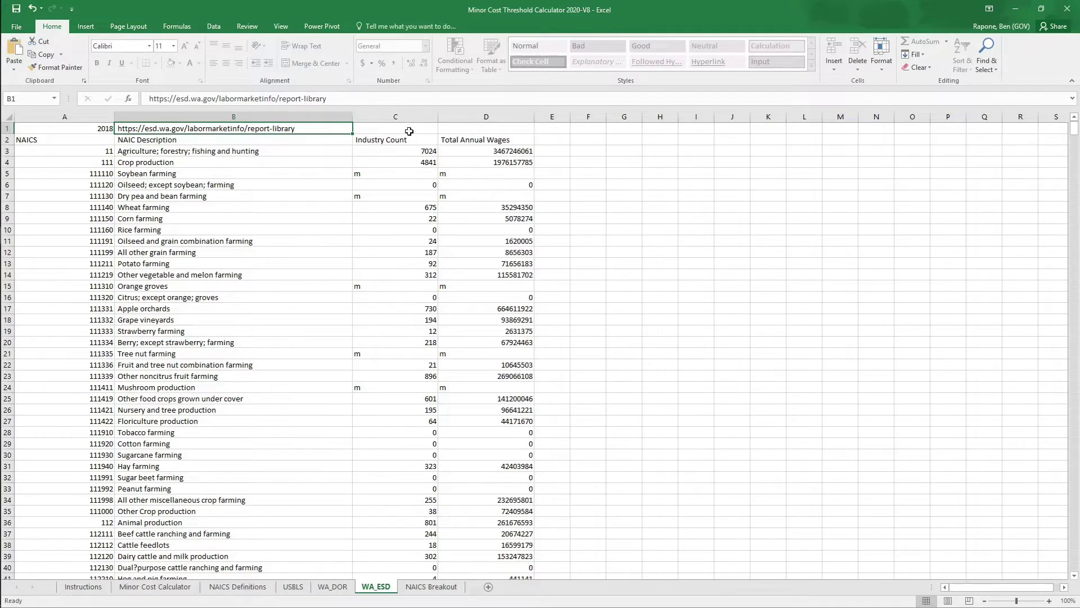
Open the NAICS Breakout sheet and examine its column headers, from NAICS through the USBLS, WA_DOR and WA_ESD data fields
click(438, 589)
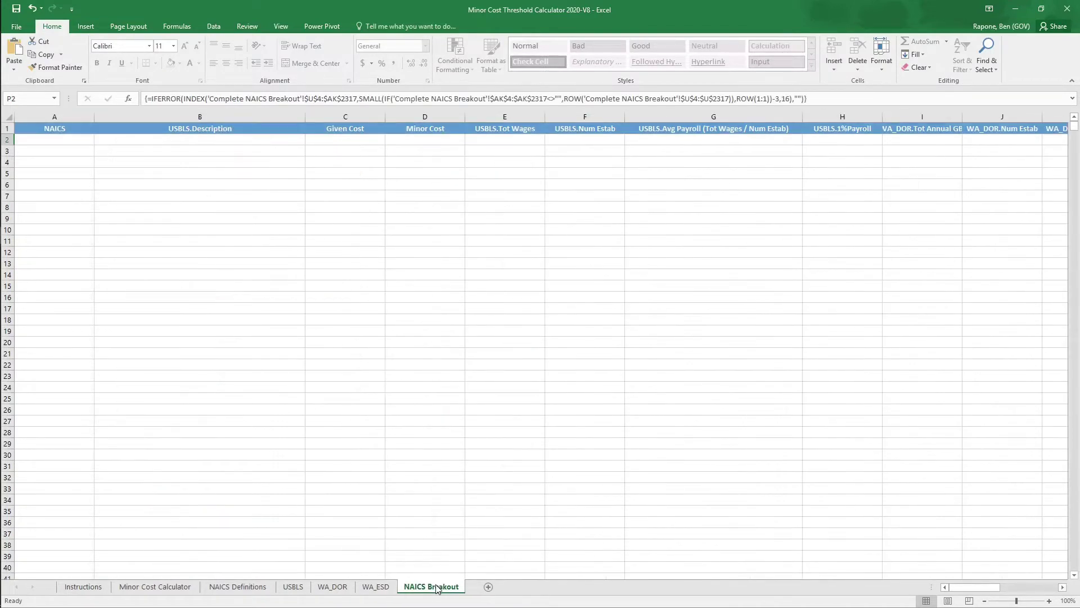
click(40, 128)
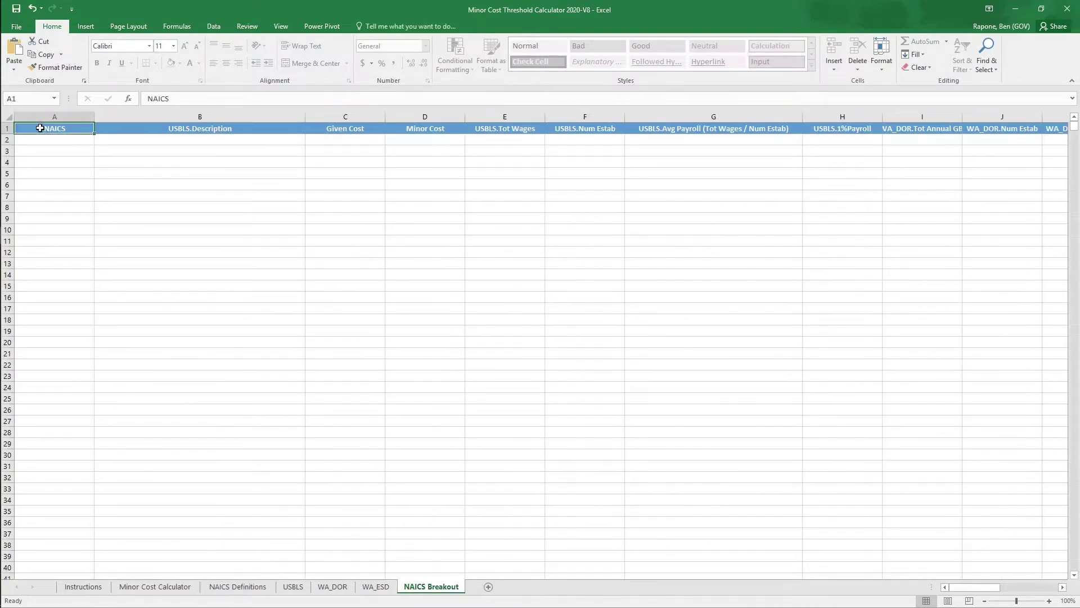
click(161, 128)
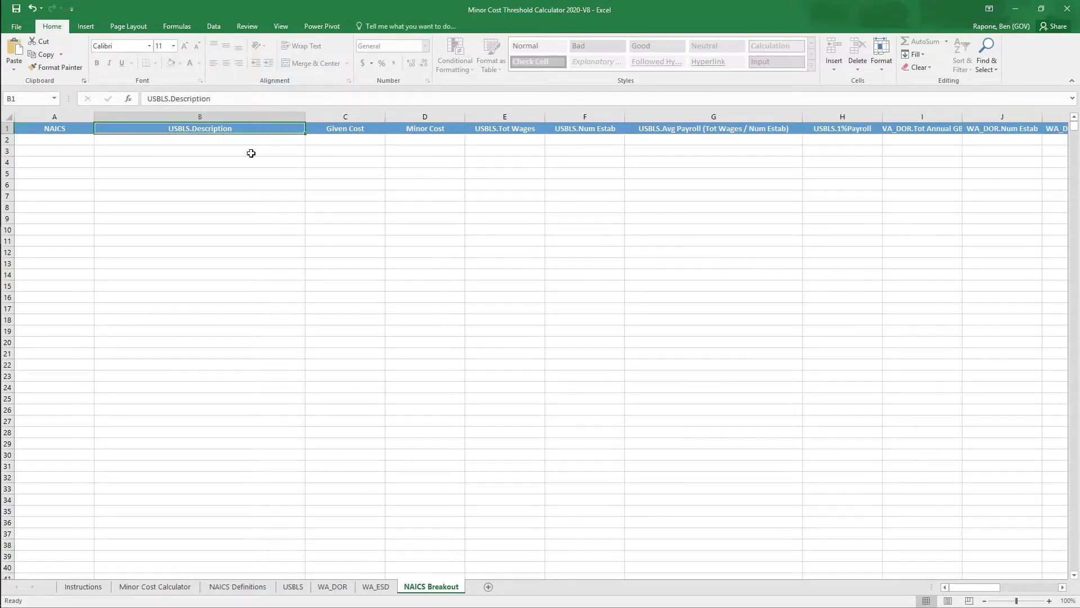
click(506, 128)
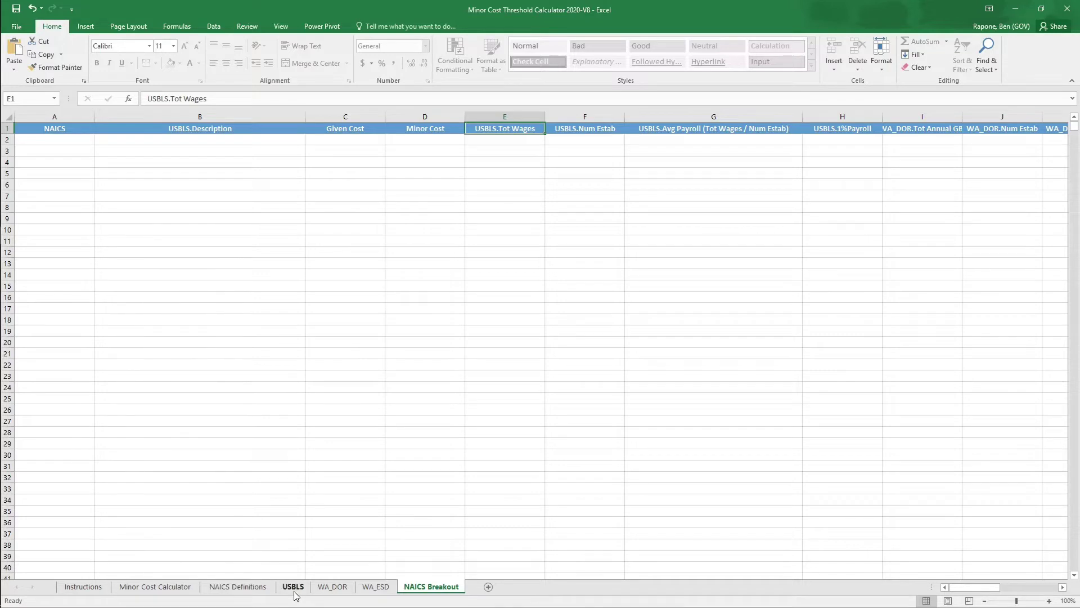
drag(966, 589, 1005, 590)
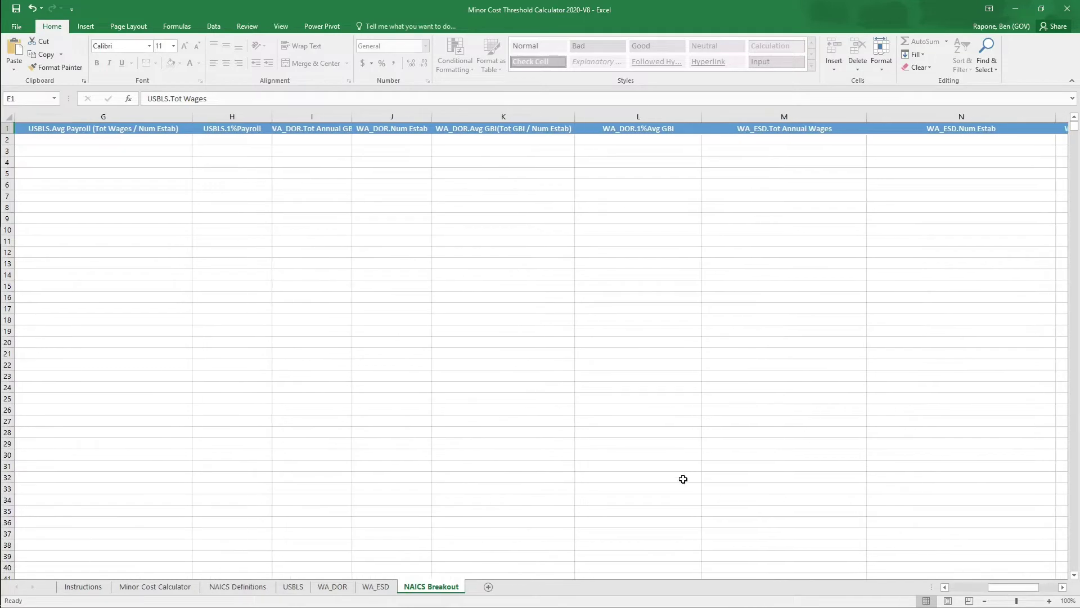
click(311, 128)
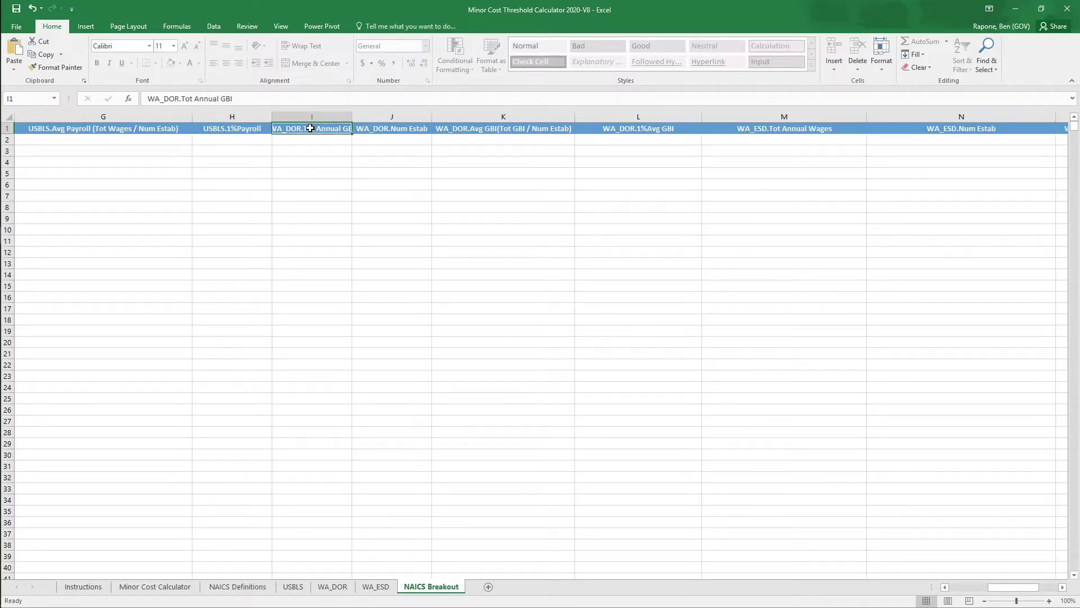
click(163, 99)
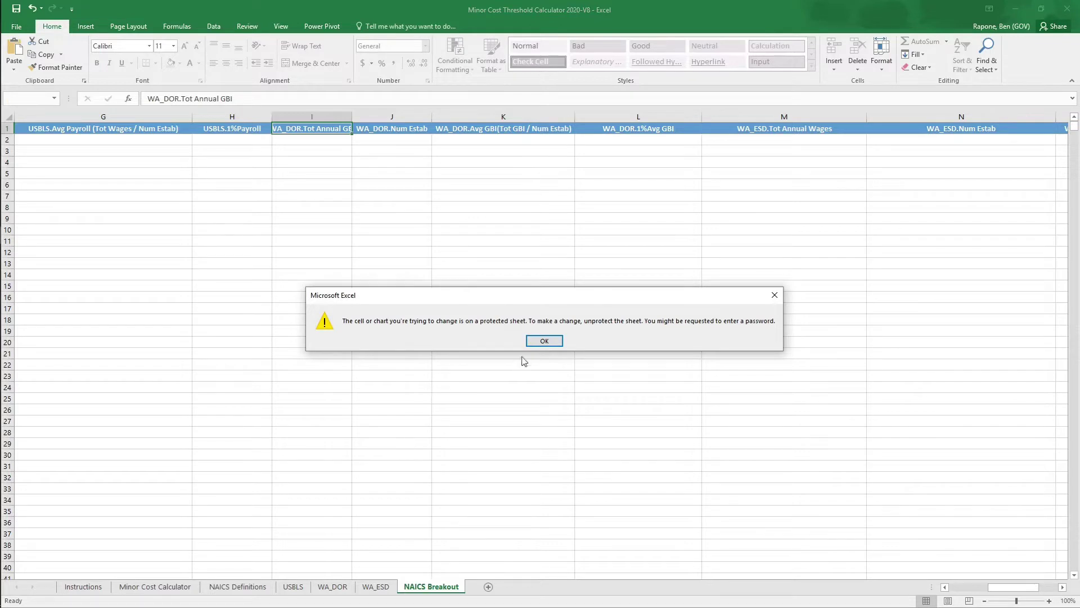
click(546, 341)
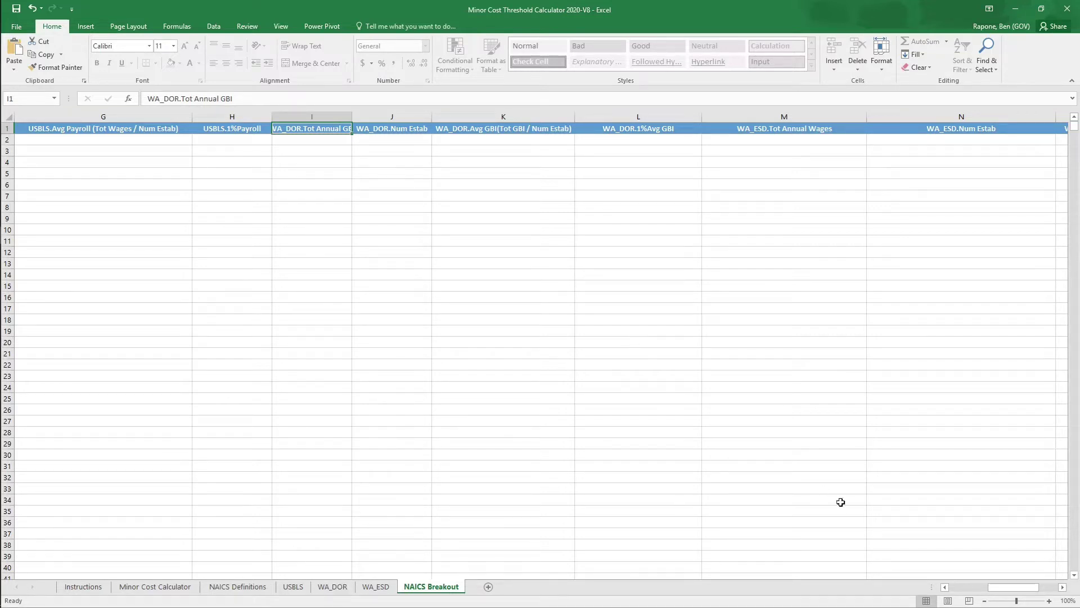
drag(996, 589, 1011, 590)
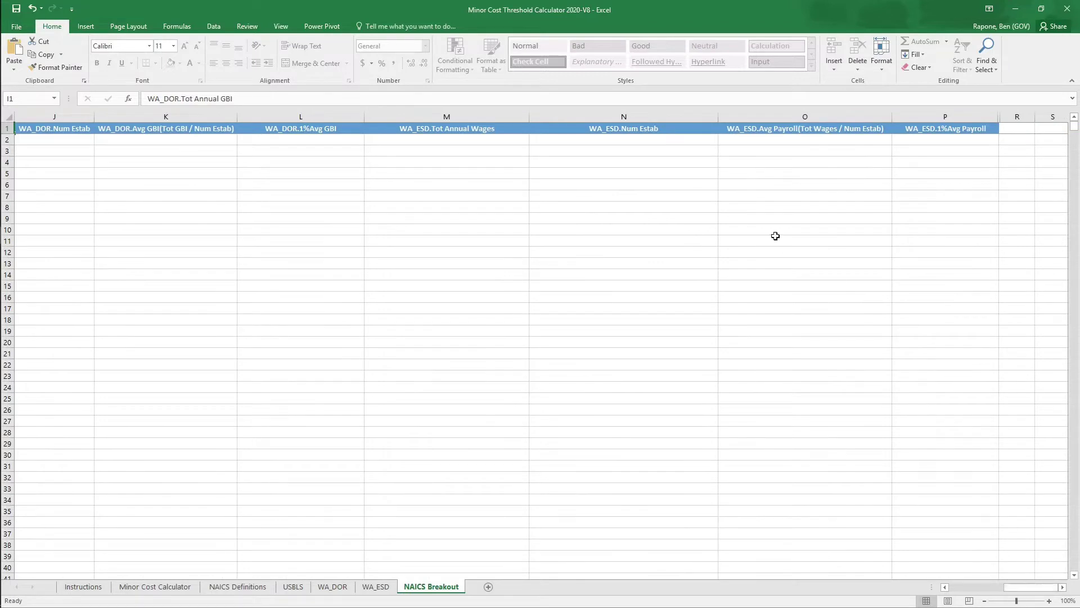
click(606, 125)
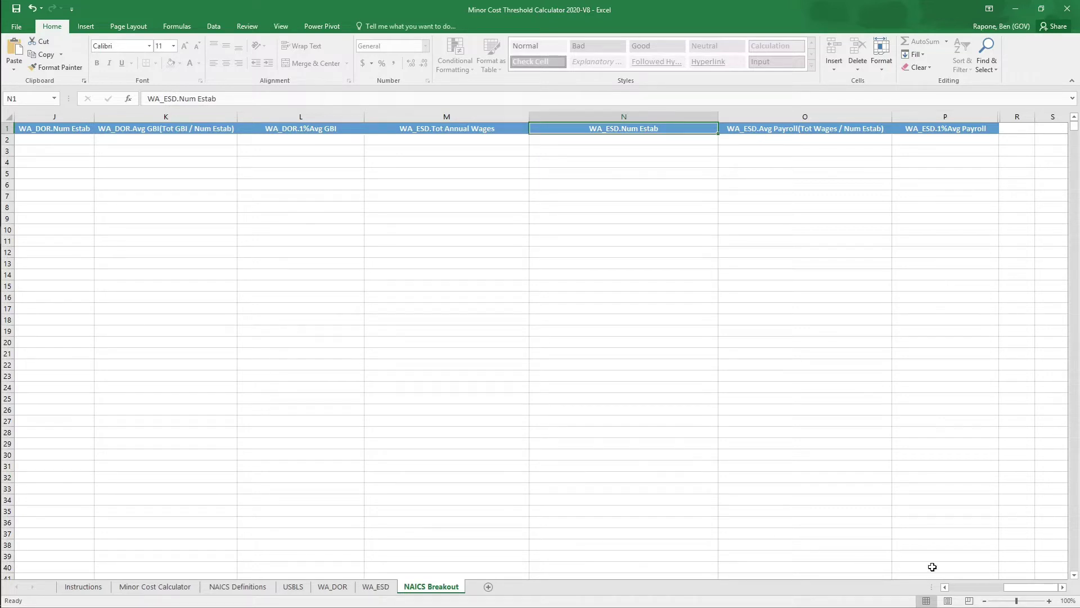
drag(1022, 589, 959, 593)
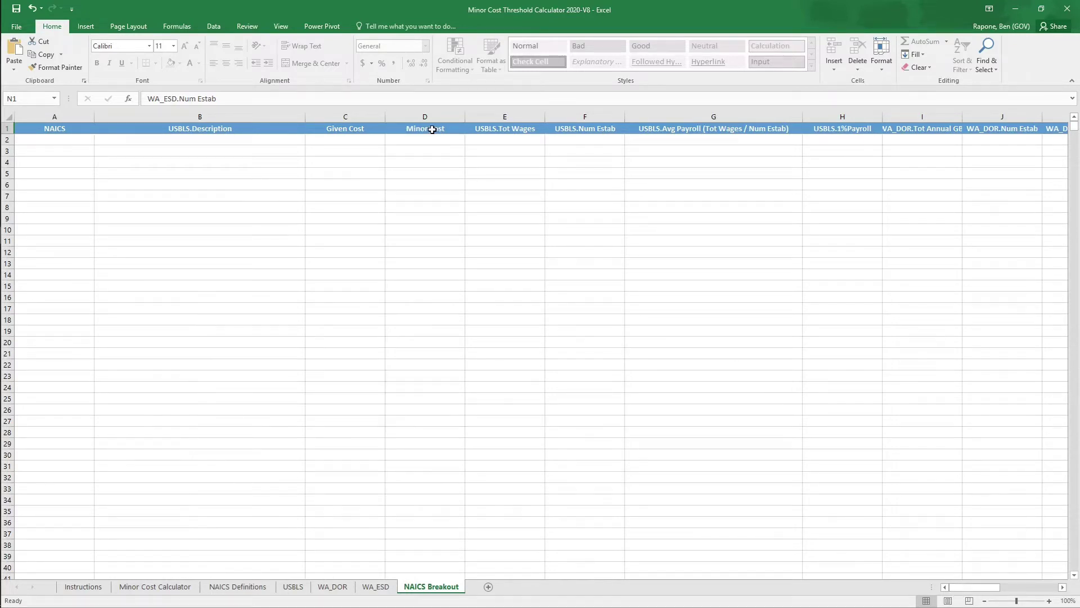
Return to the Minor Cost Calculator sheet and examine the Minor Cost Estimate column header and its calculation note
click(155, 591)
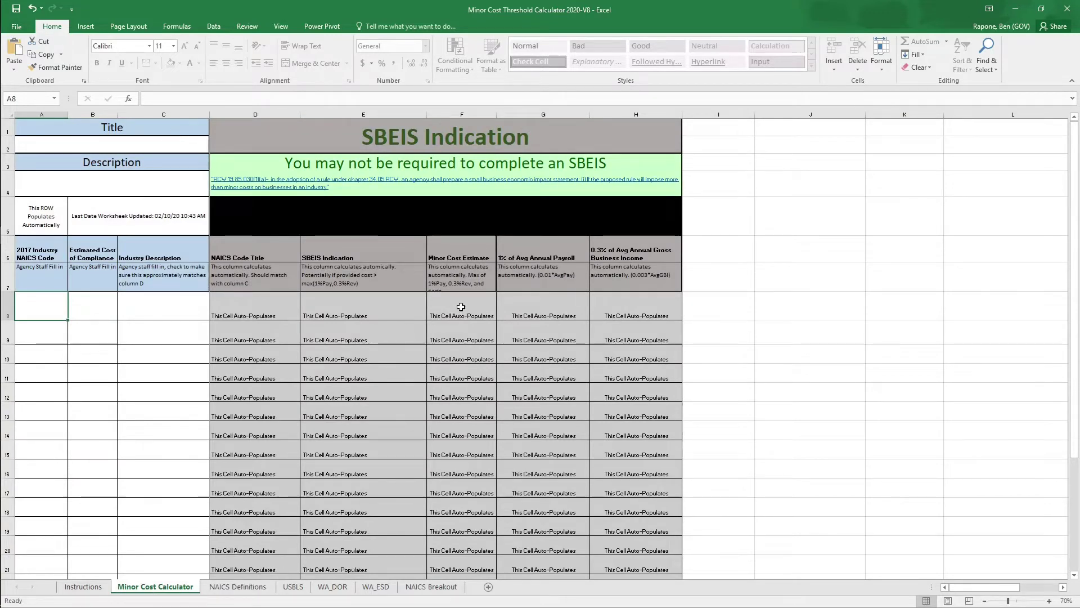
click(471, 247)
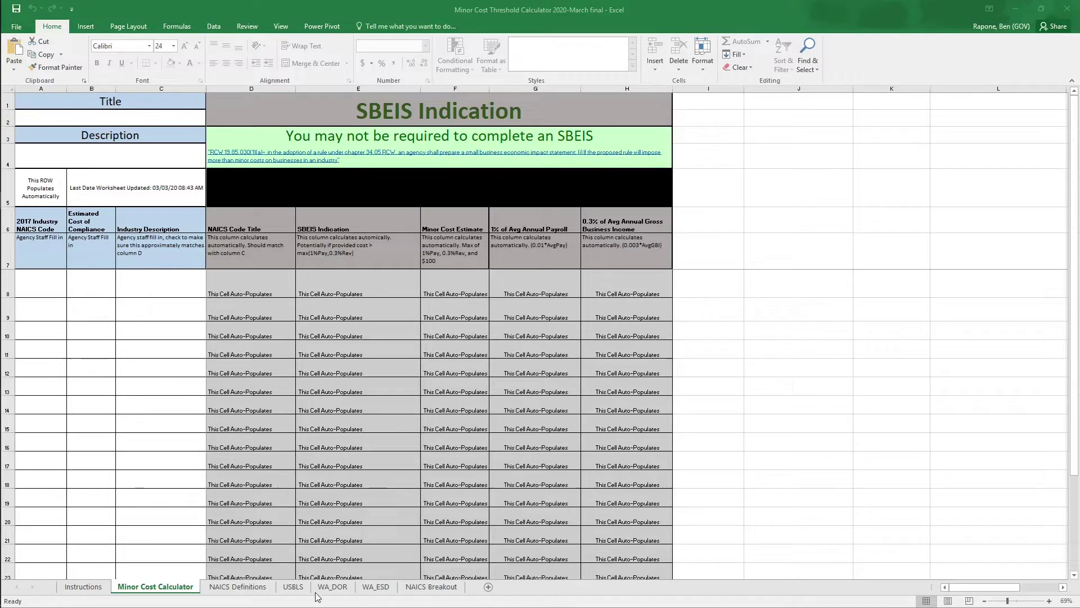
click(148, 589)
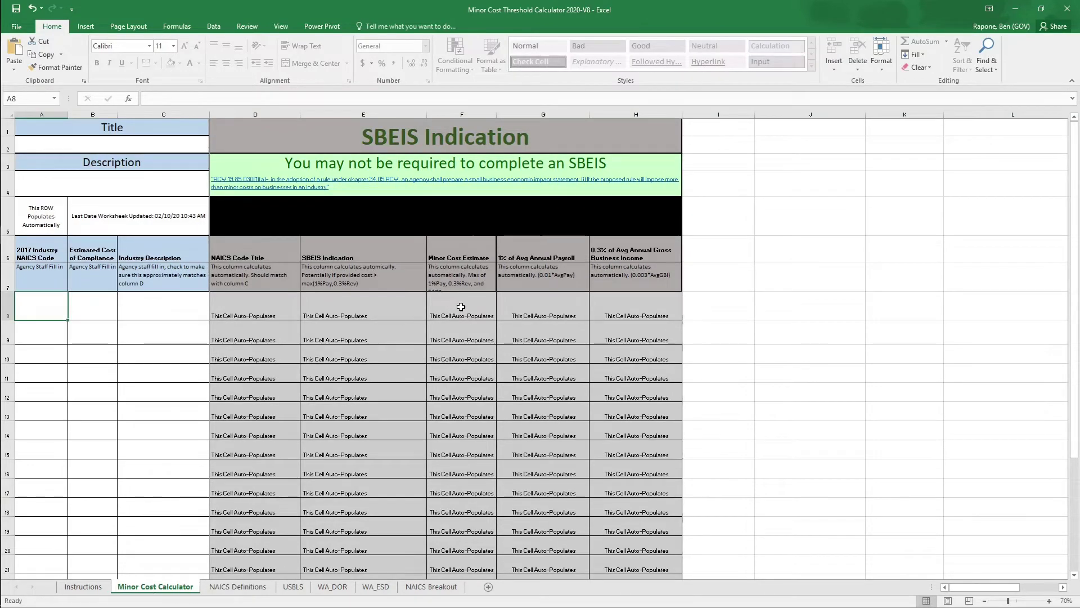
click(470, 248)
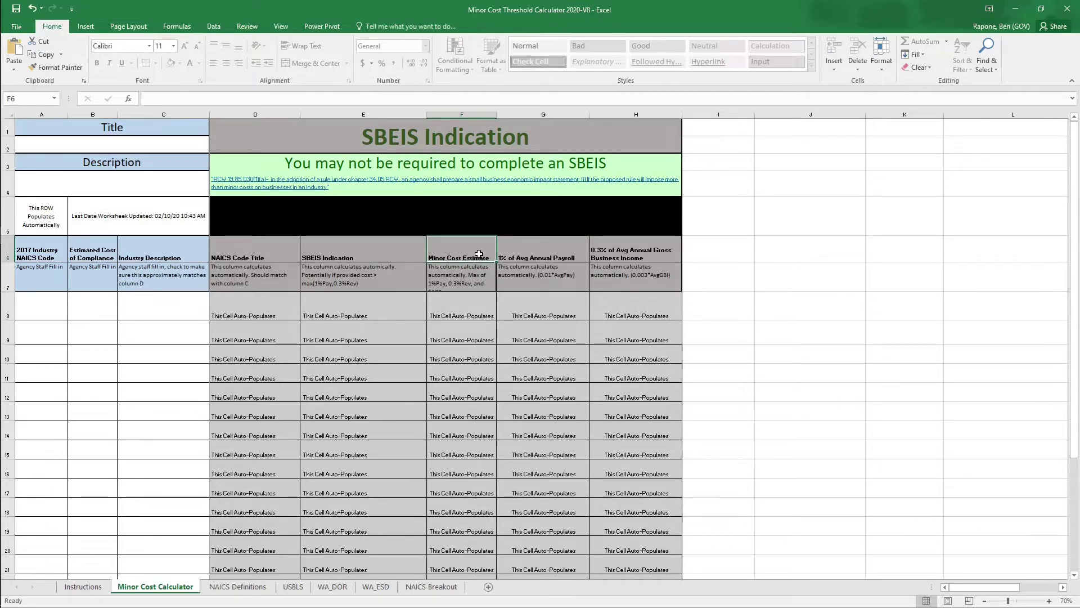
key(Left)
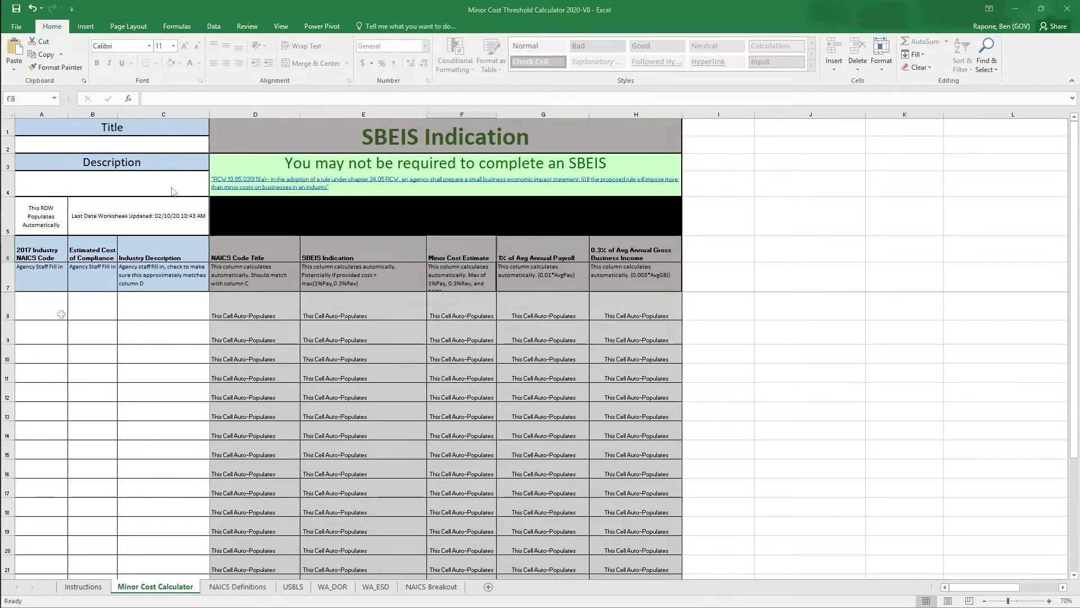
Enter "ORIA Demo" as the calculator's title and "..." as its description
click(122, 143)
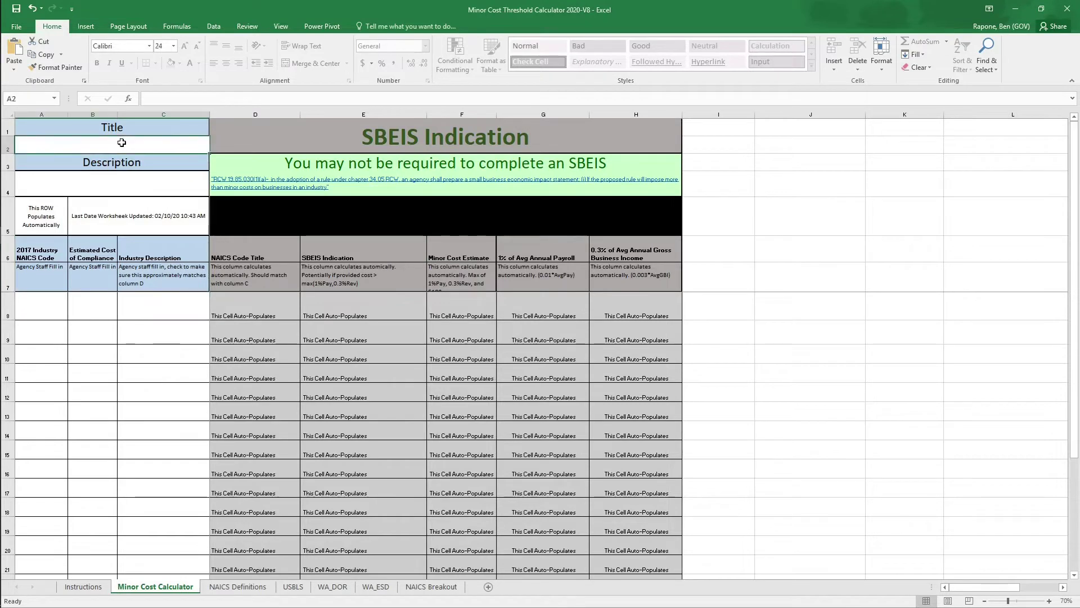
text(ORIA Demo)
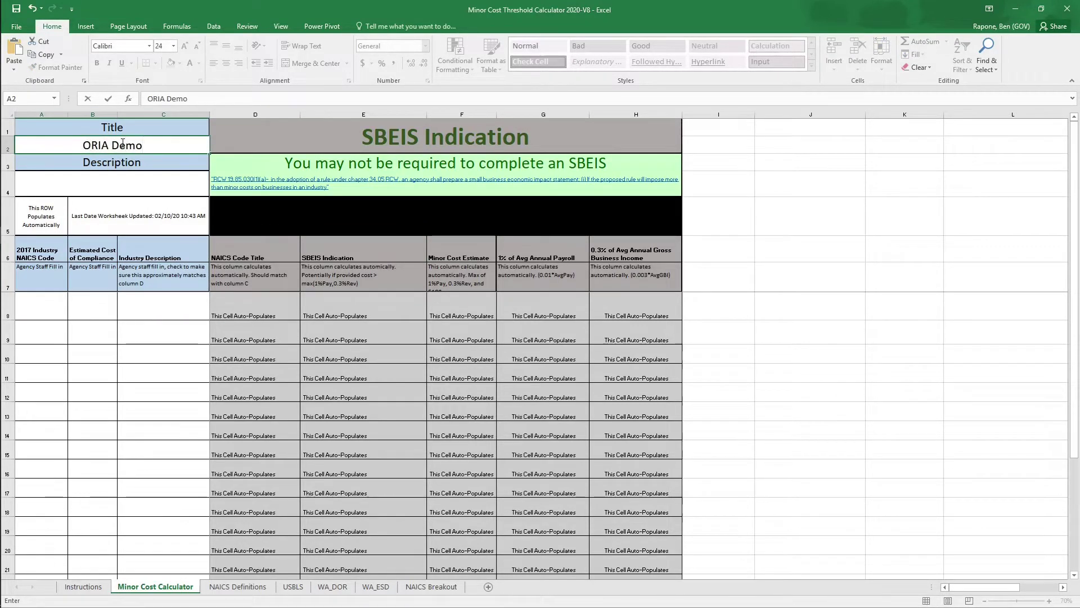
click(113, 188)
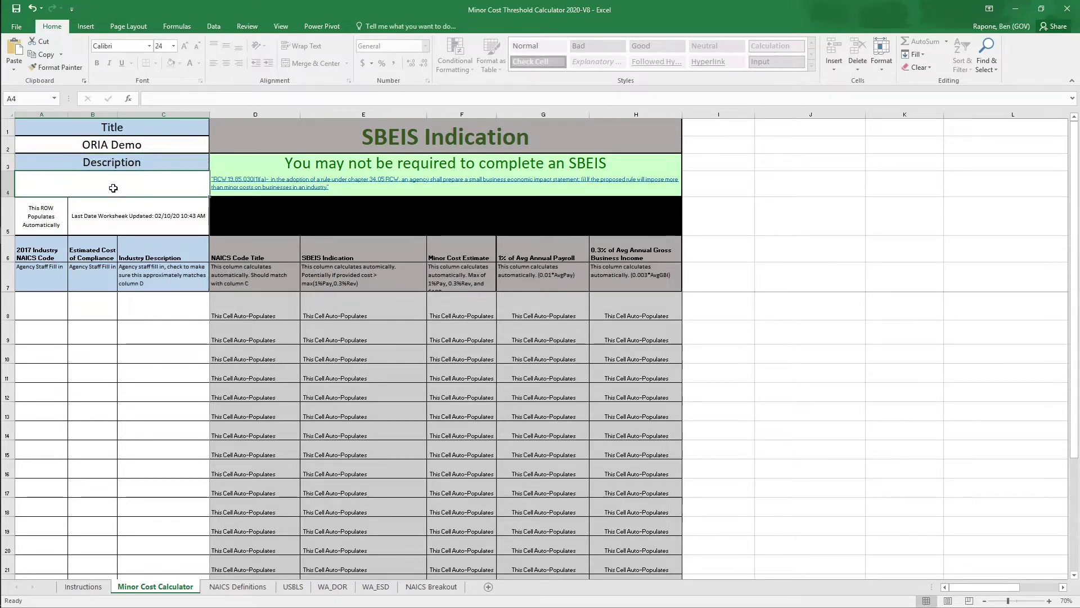
text(...)
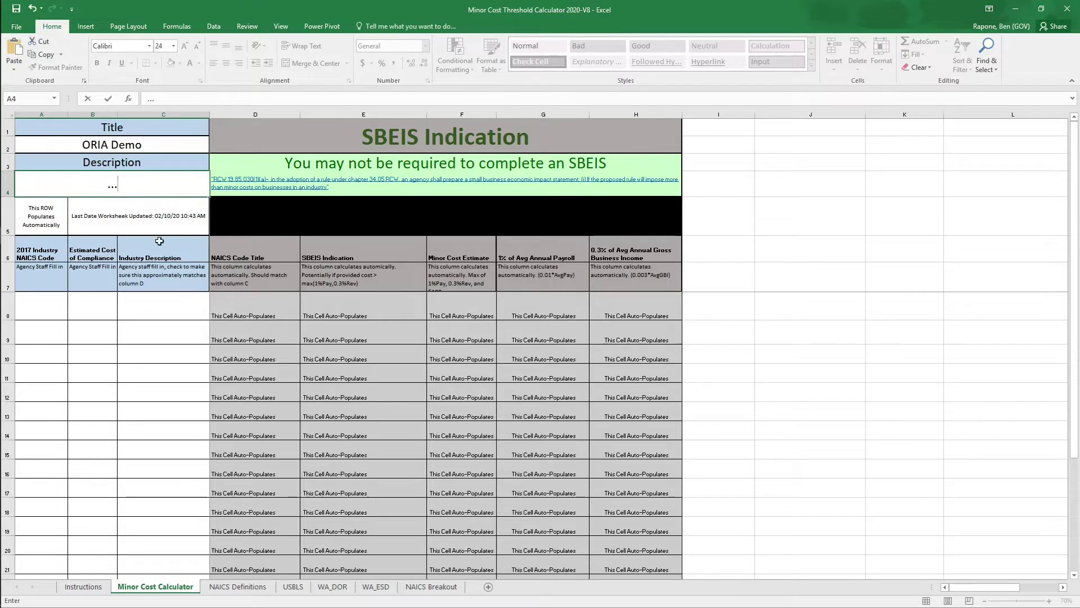
click(175, 313)
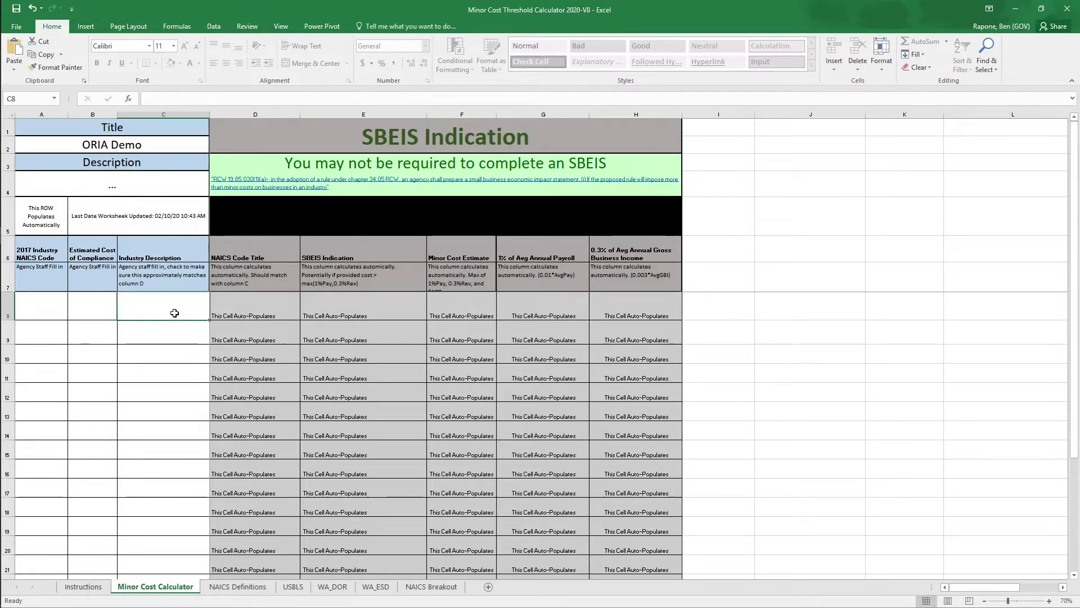
Enter "Auto Driving Schools" as the first row's industry description and 2000 as its estimated cost of compliance
text(A)
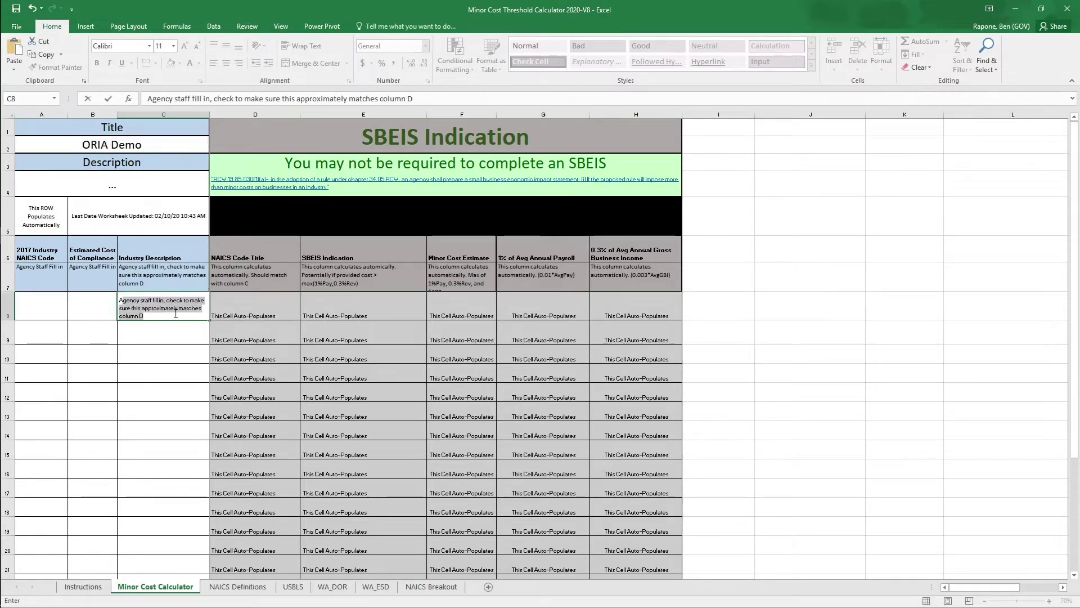
text(uto Dr)
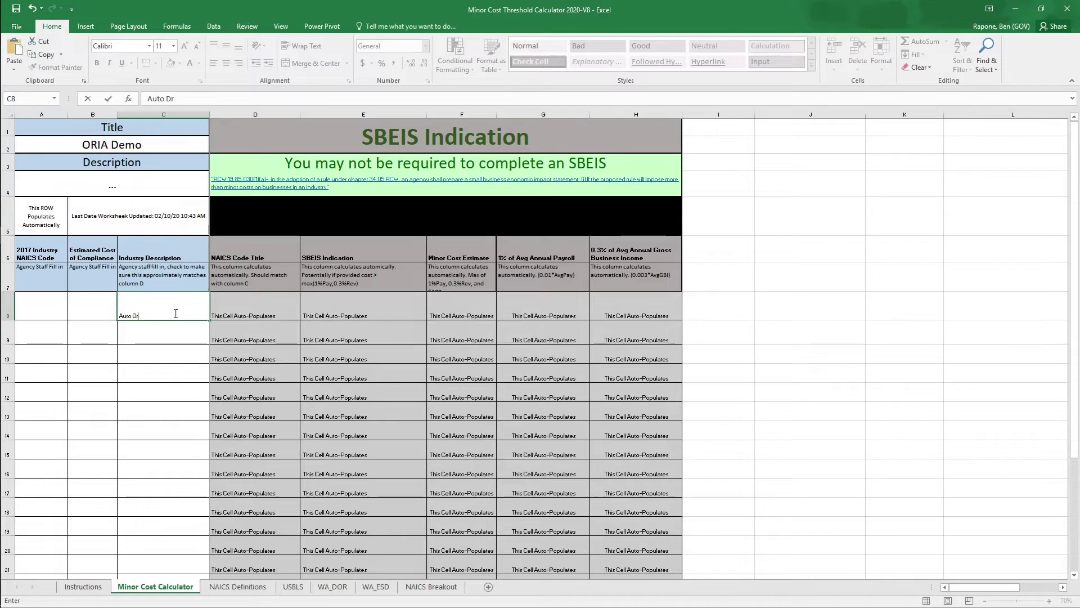
text(iving Schools)
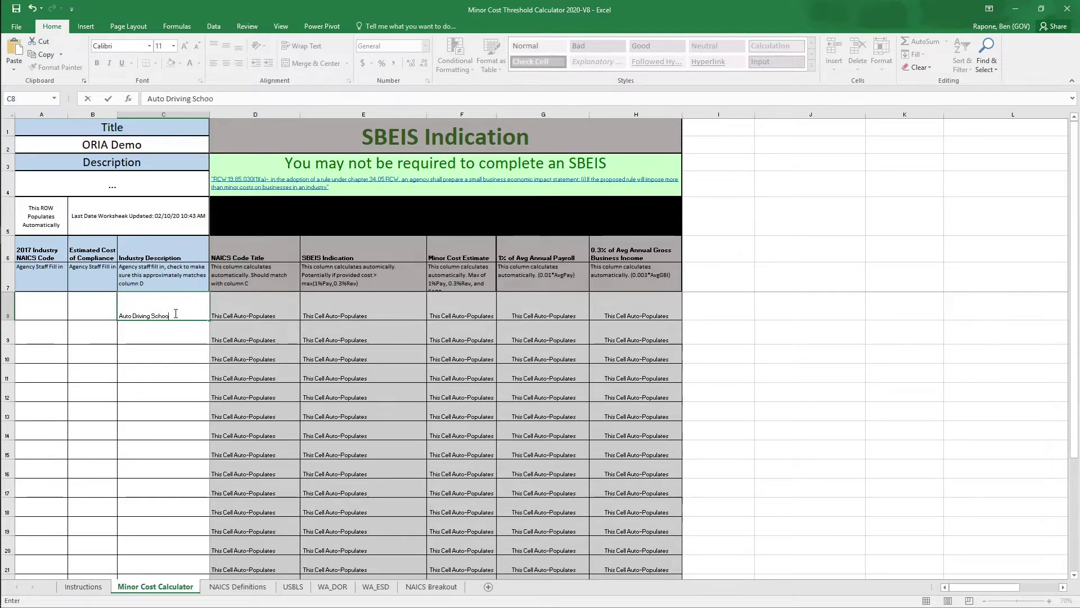
click(95, 306)
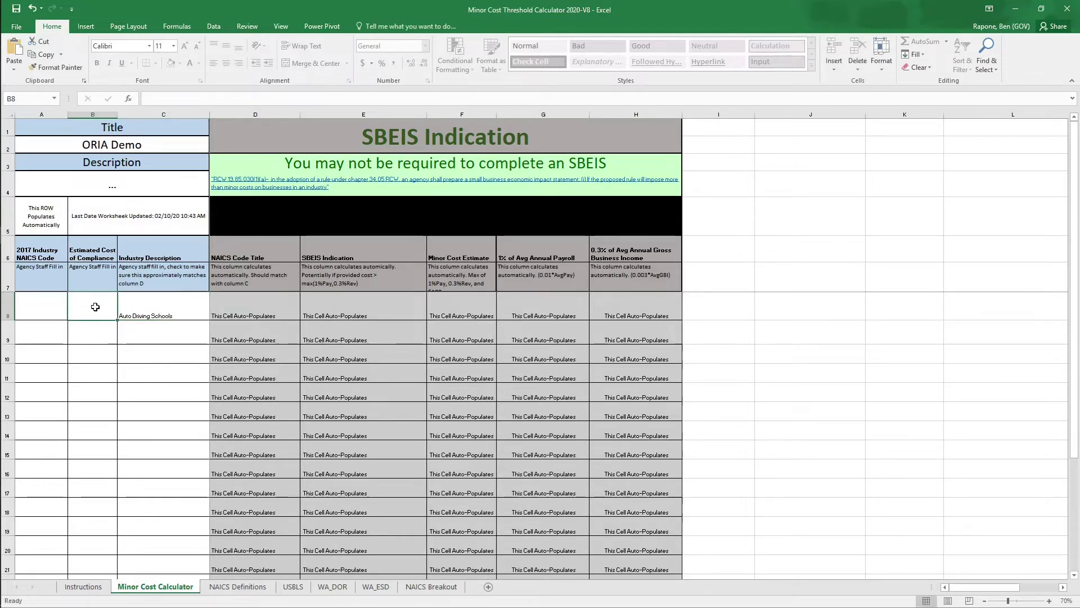
text(2000)
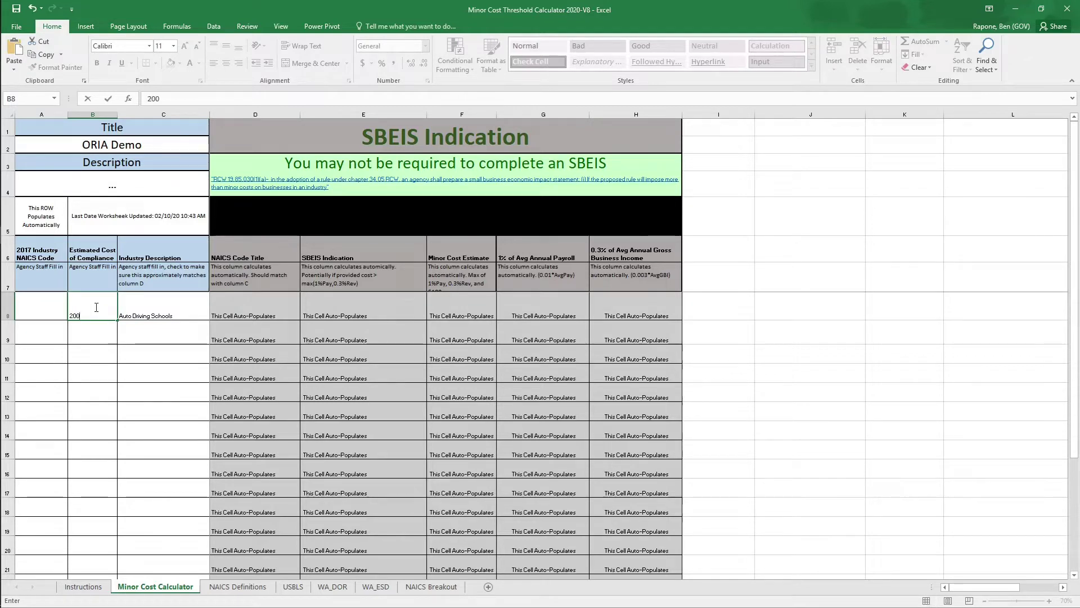
click(52, 310)
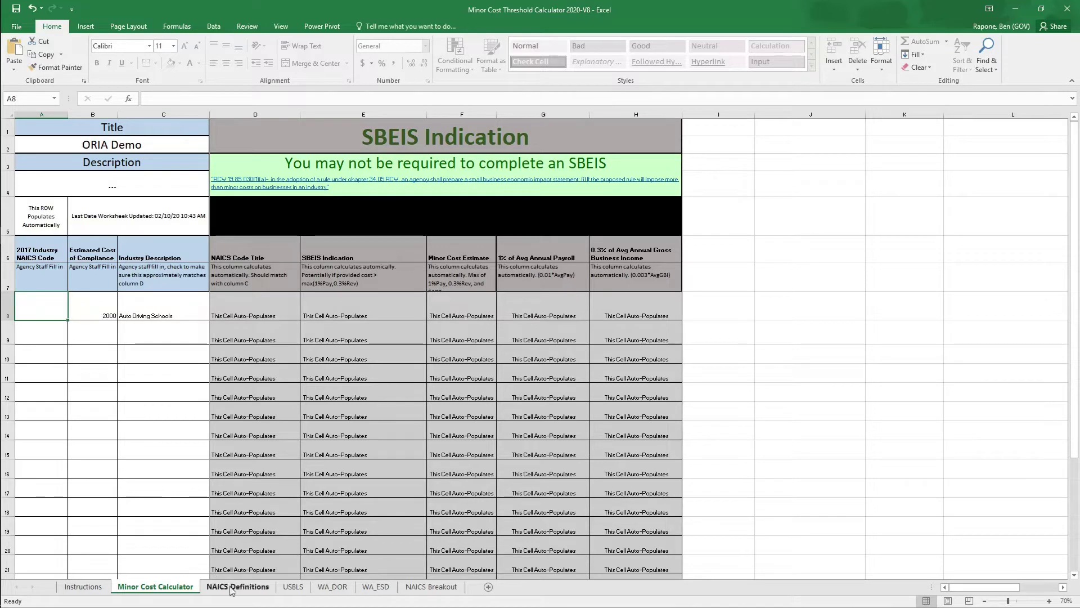
Open the Census NAICS link from the Instructions sheet and search the 2017 NAICS codes for "Driving Schools"
click(83, 588)
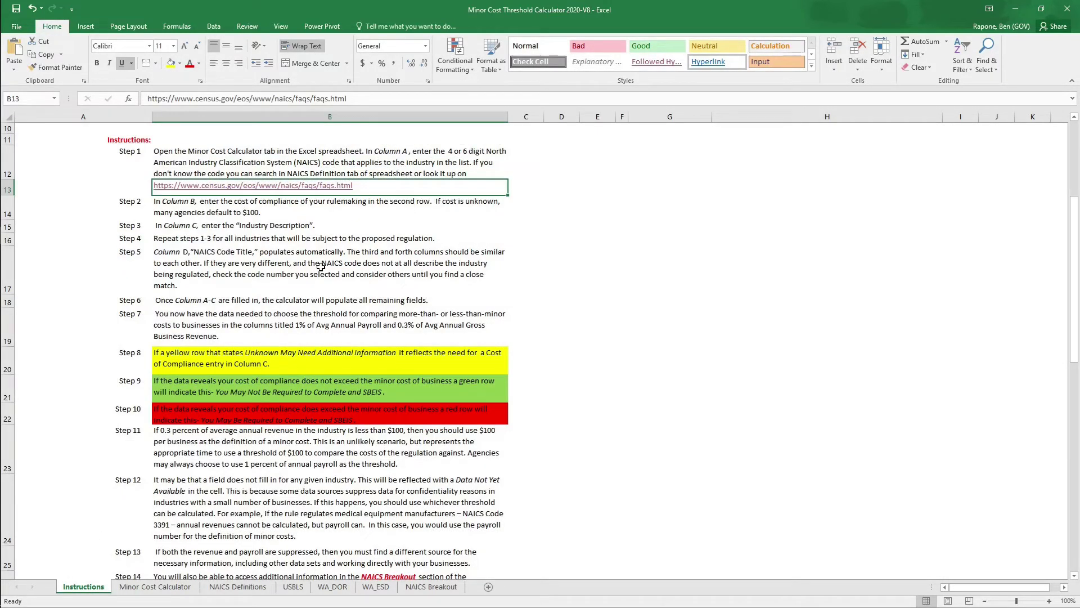
click(468, 170)
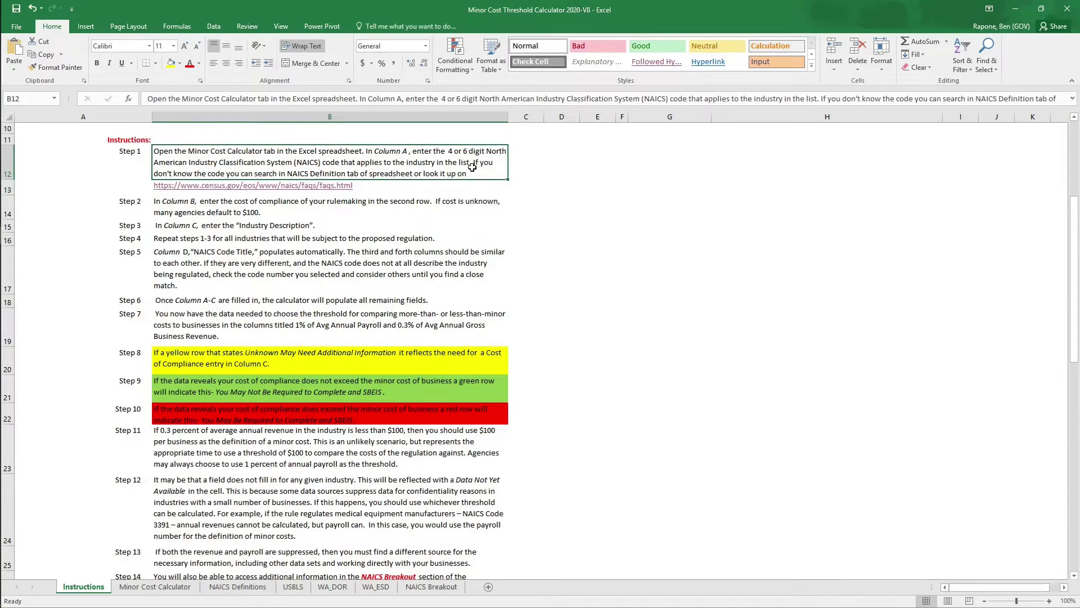
click(249, 189)
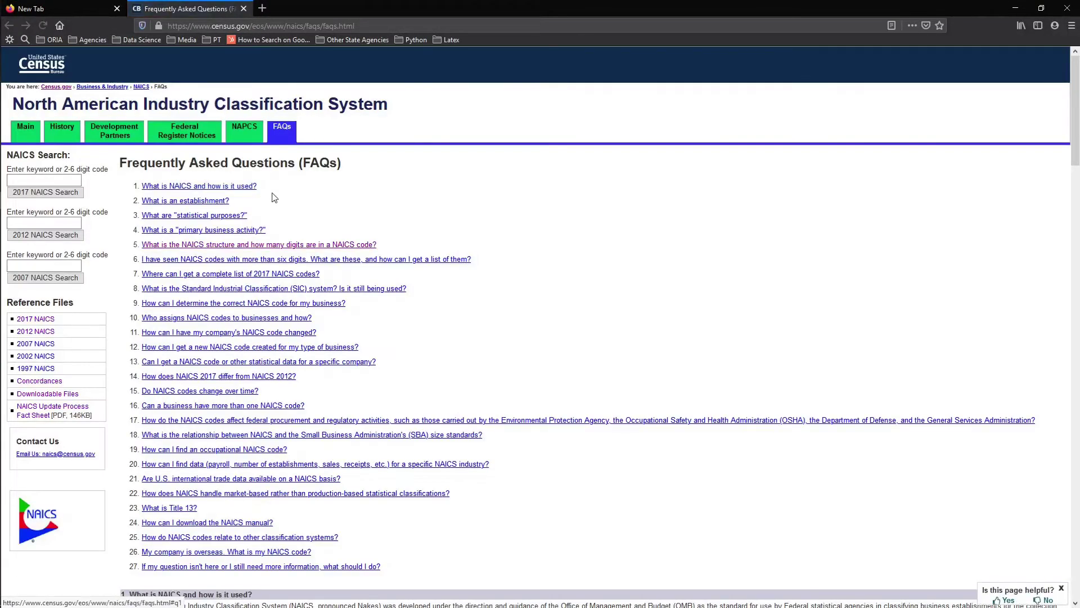
click(69, 179)
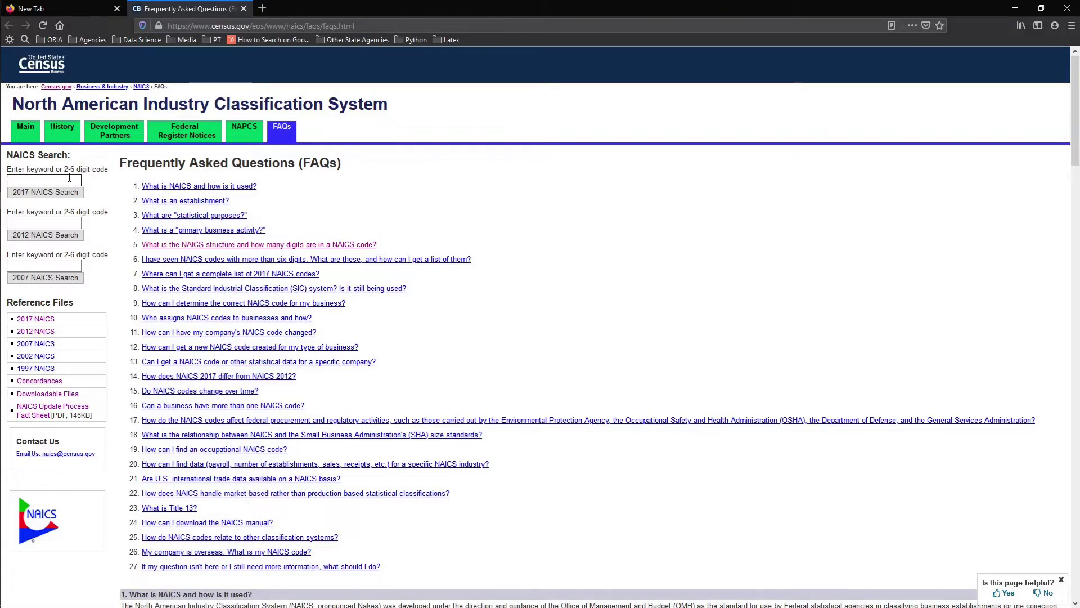
text(Dr)
text(Schools)
key(Return)
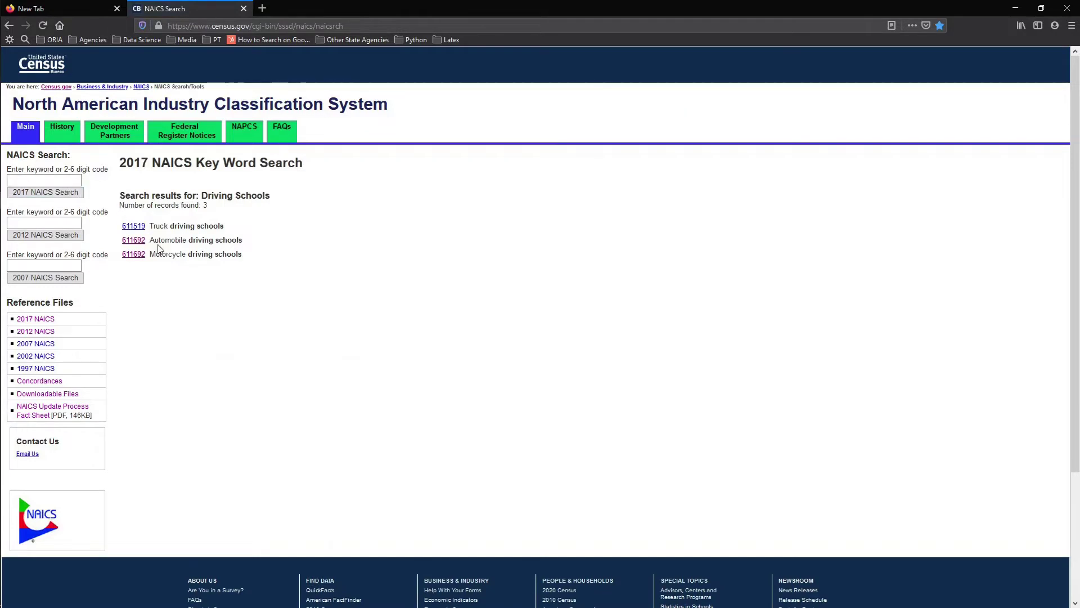
Open the Automobile driving schools definition from the search results and copy its NAICS code 611692
drag(154, 241, 203, 242)
click(231, 250)
click(133, 241)
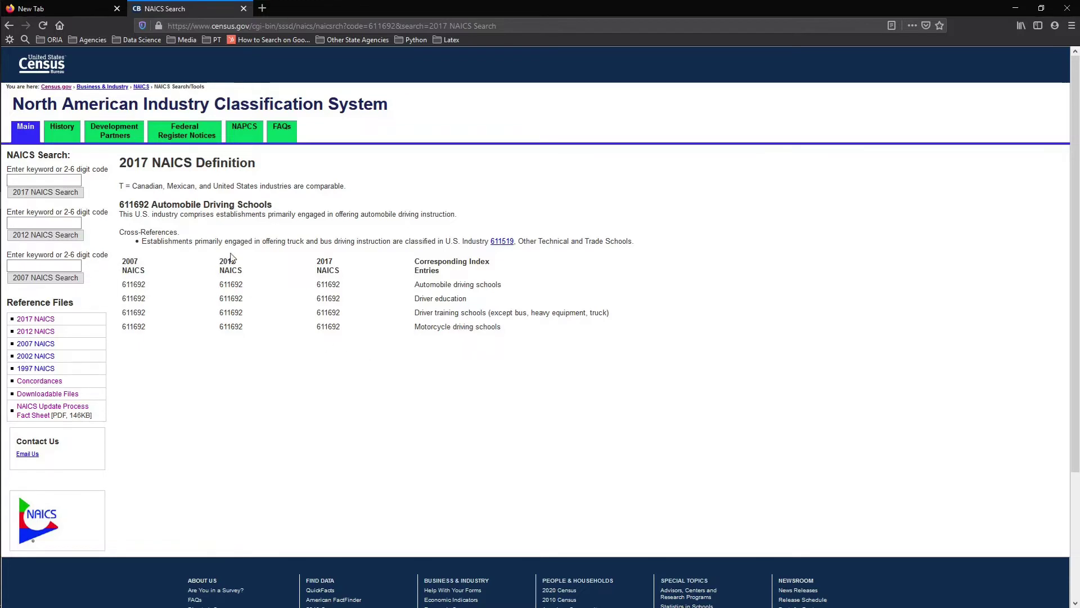
drag(150, 206, 119, 205)
right_click(126, 206)
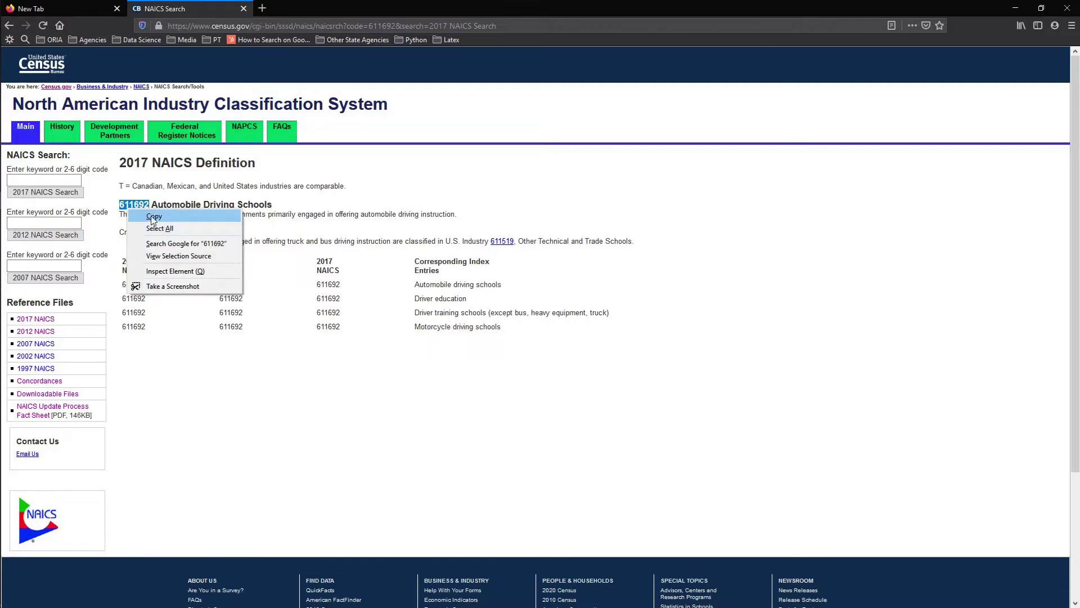
click(141, 215)
click(241, 239)
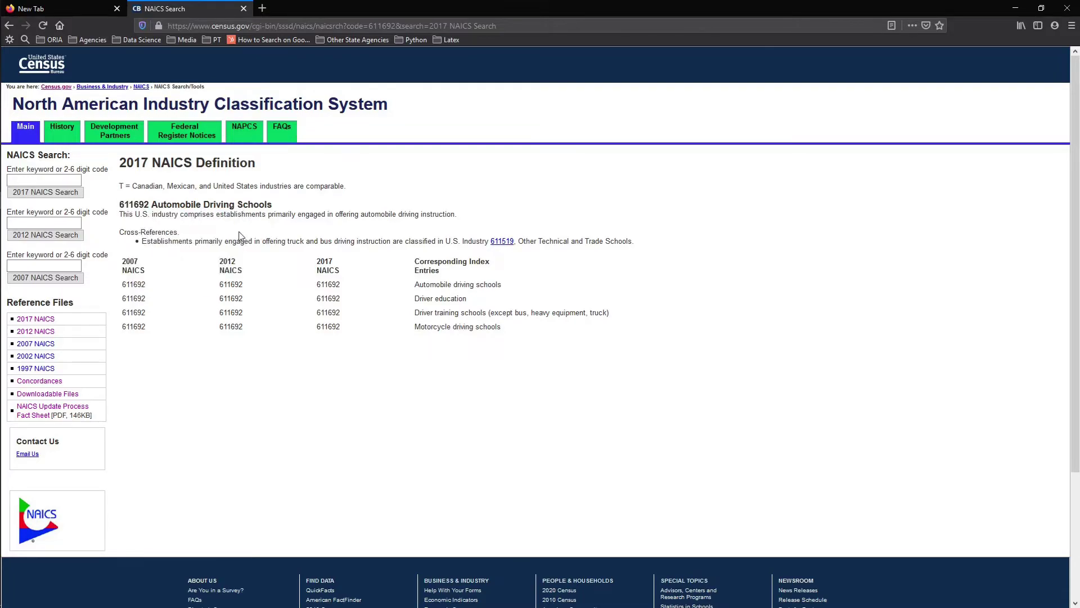
Return to the Excel workbook, find "Driving School" in the NAICS Definitions sheet's title column and select the Automobile Driving Schools row
key(alt+Tab)
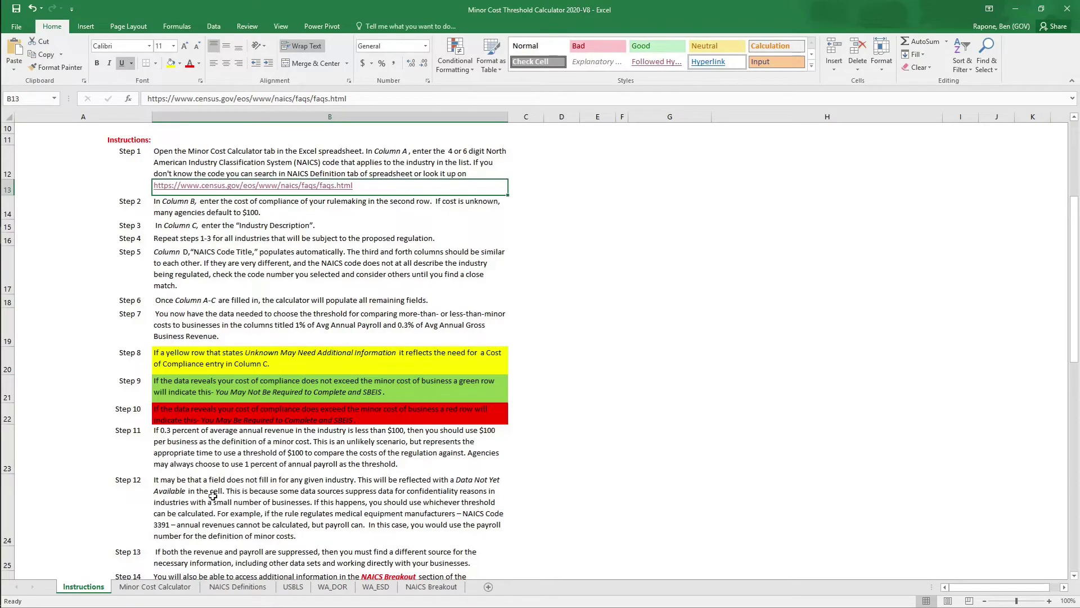
click(232, 587)
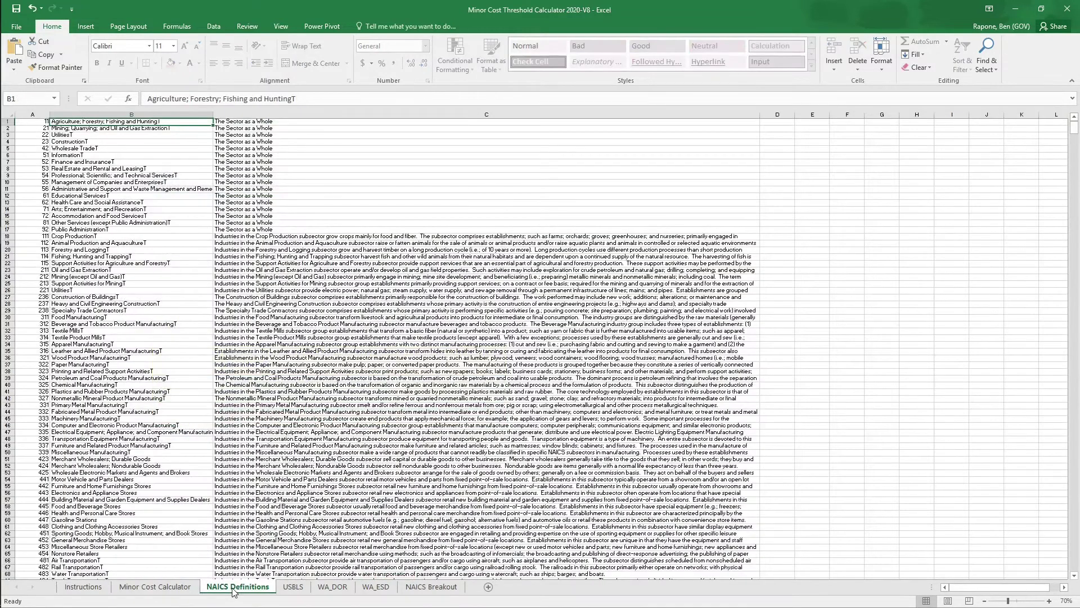
click(140, 113)
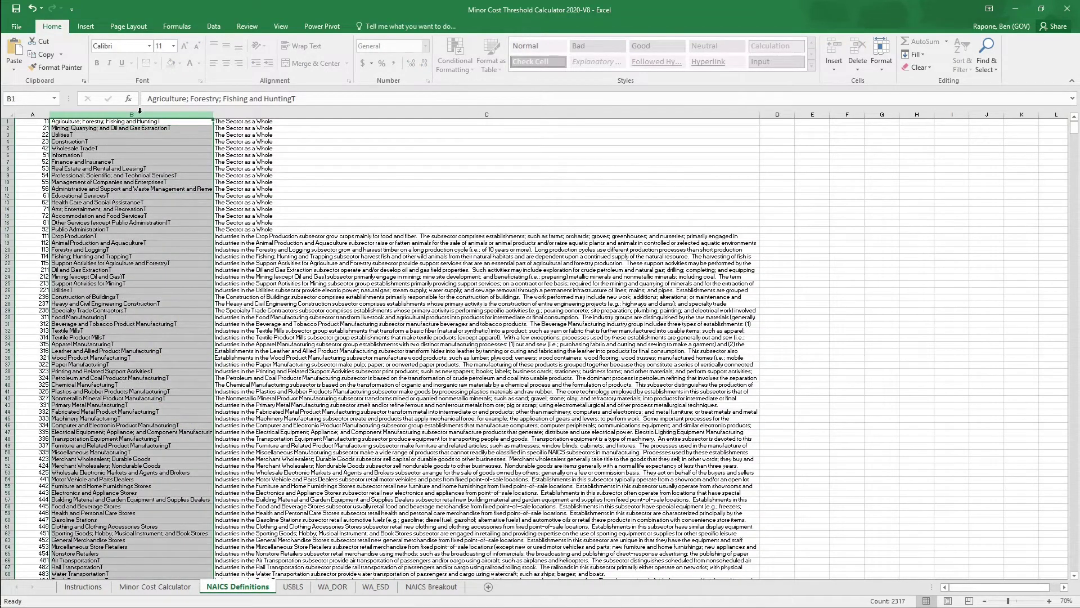
key(ctrl+f)
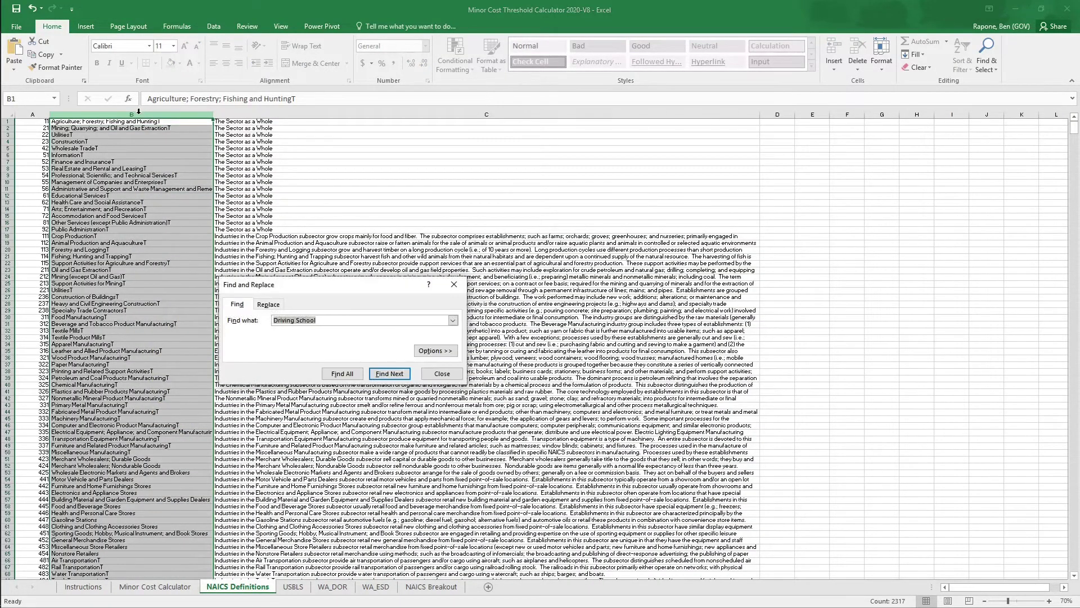
click(332, 322)
key(Return)
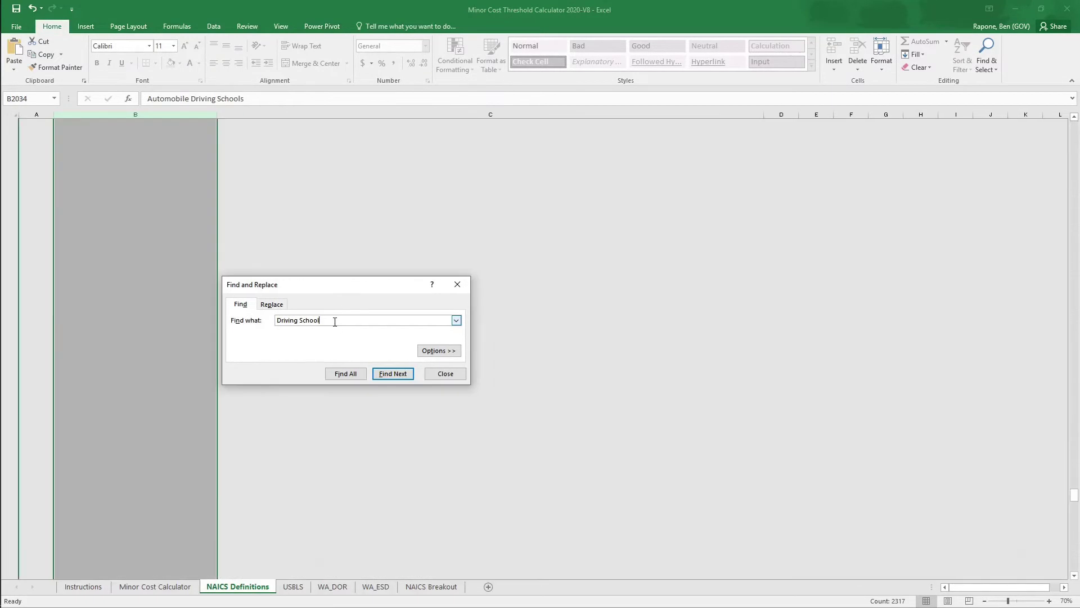
click(455, 374)
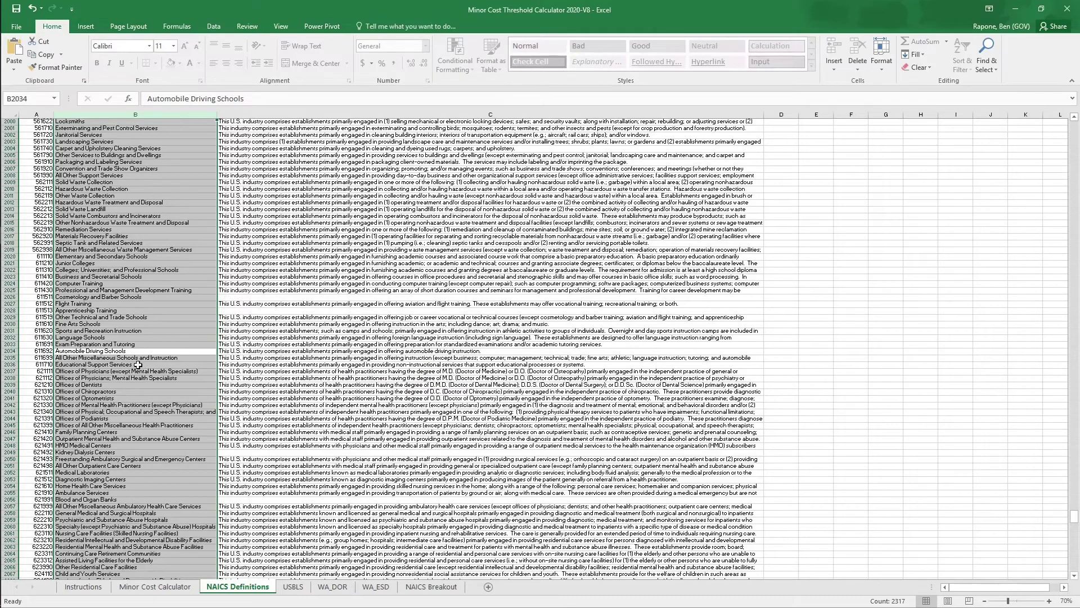
click(9, 351)
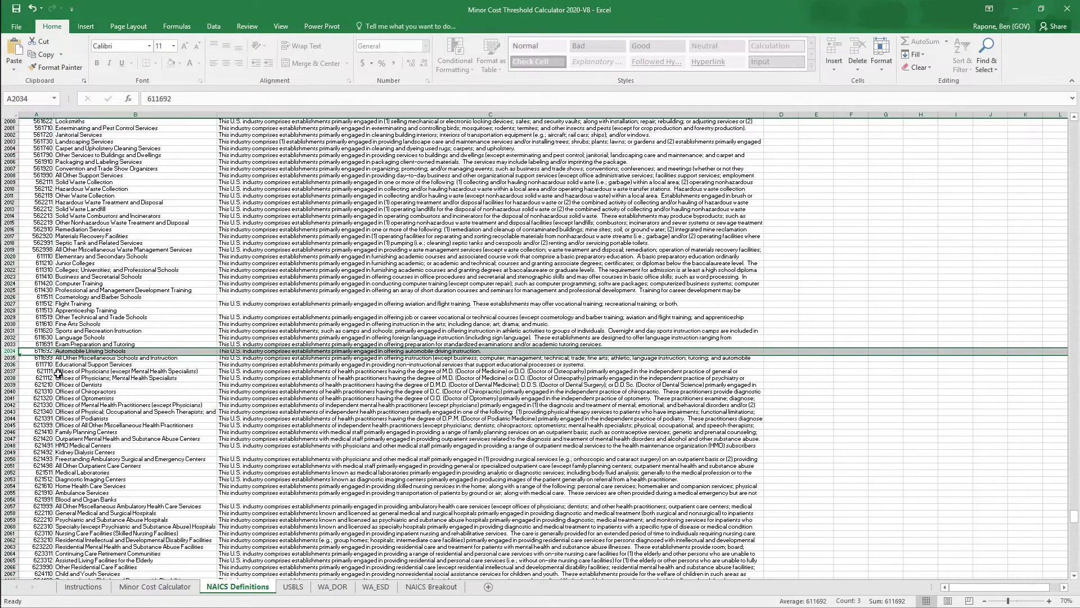
Paste the copied NAICS code 611692 into the Minor Cost Calculator's first entry row and compare the industry description with the NAICS code title
click(155, 586)
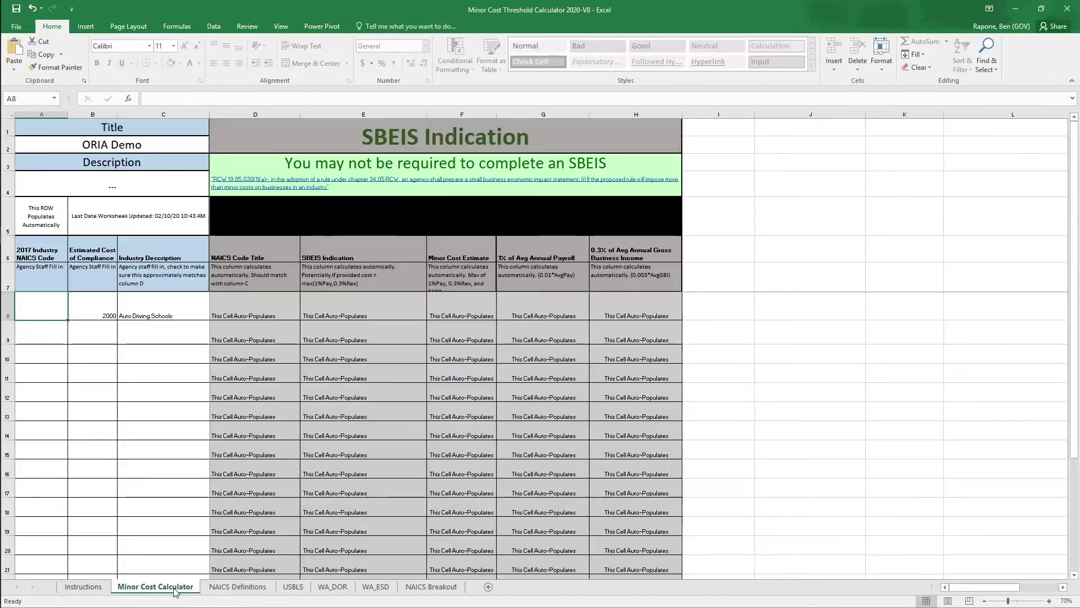
key(ctrl+v)
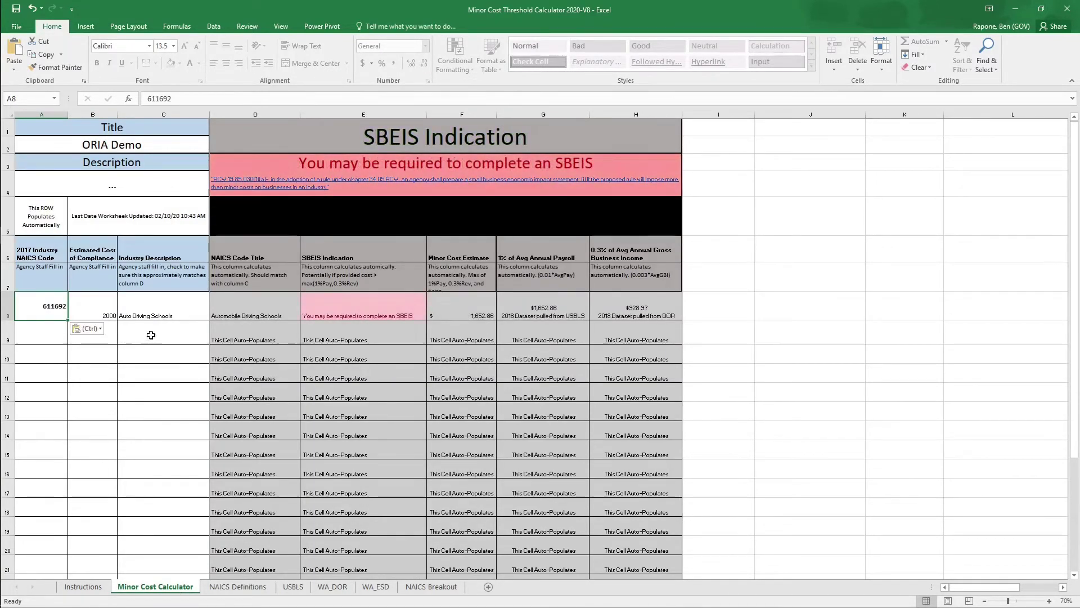
click(151, 318)
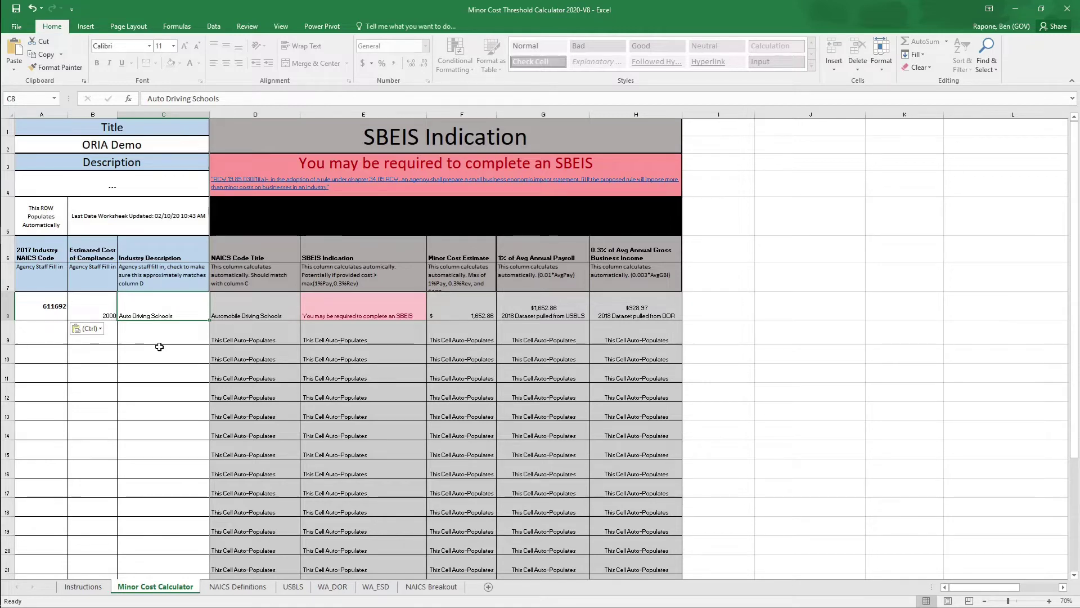
Open the NAICS Breakout sheet and examine the USBLS, WA_DOR and WA_ESD figures for Automobile Driving Schools
click(417, 590)
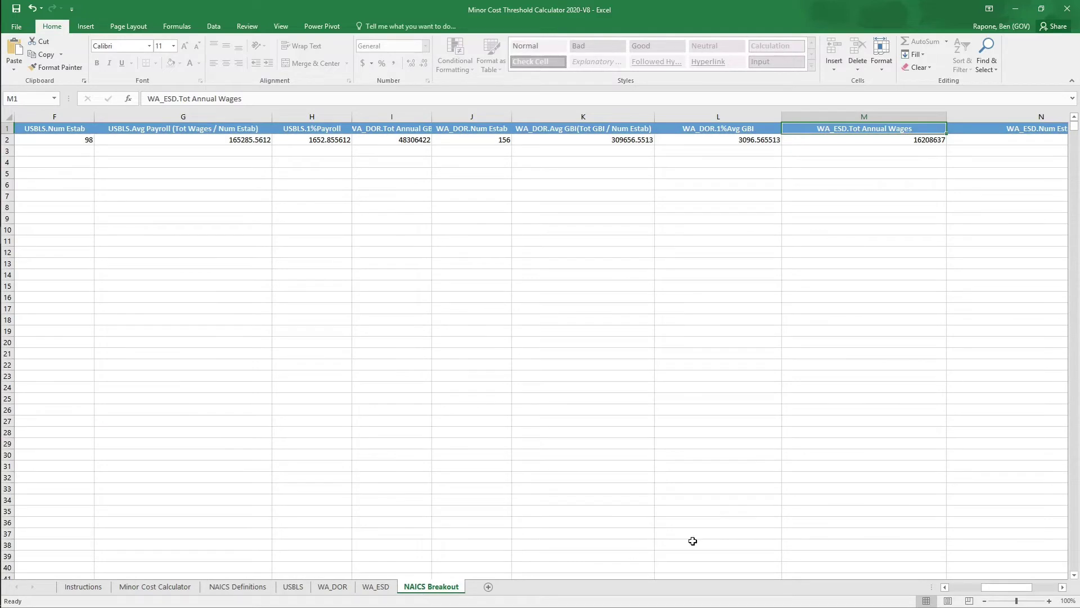
drag(993, 589, 962, 589)
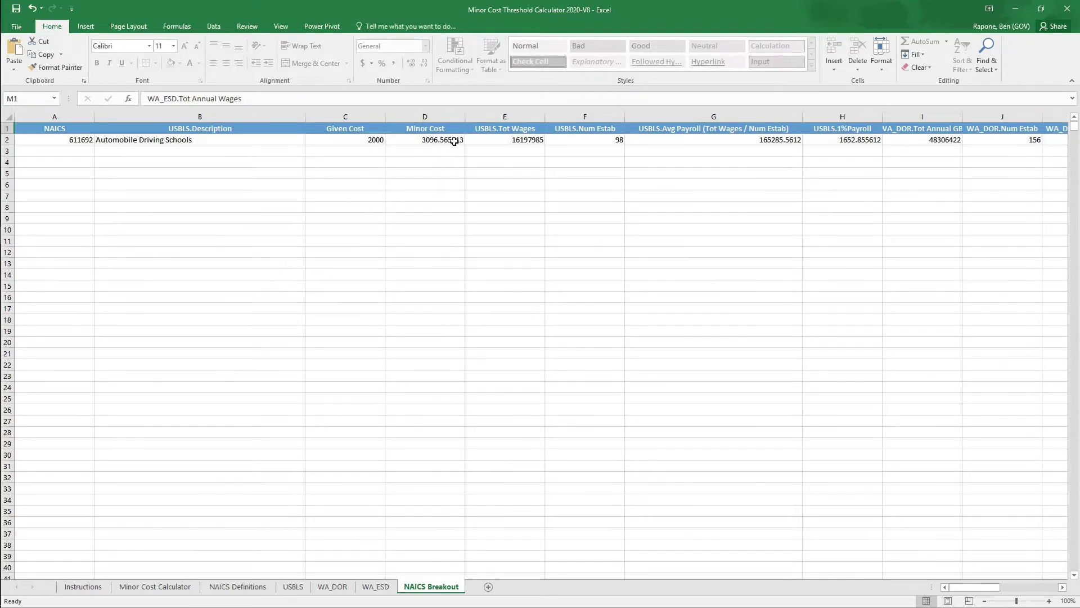
click(488, 128)
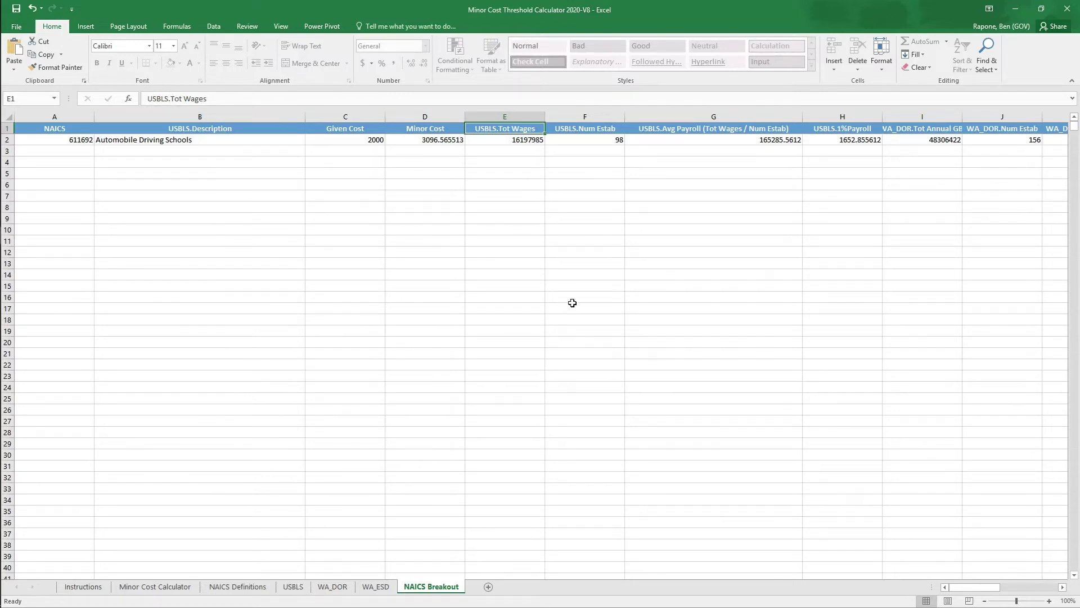
click(907, 131)
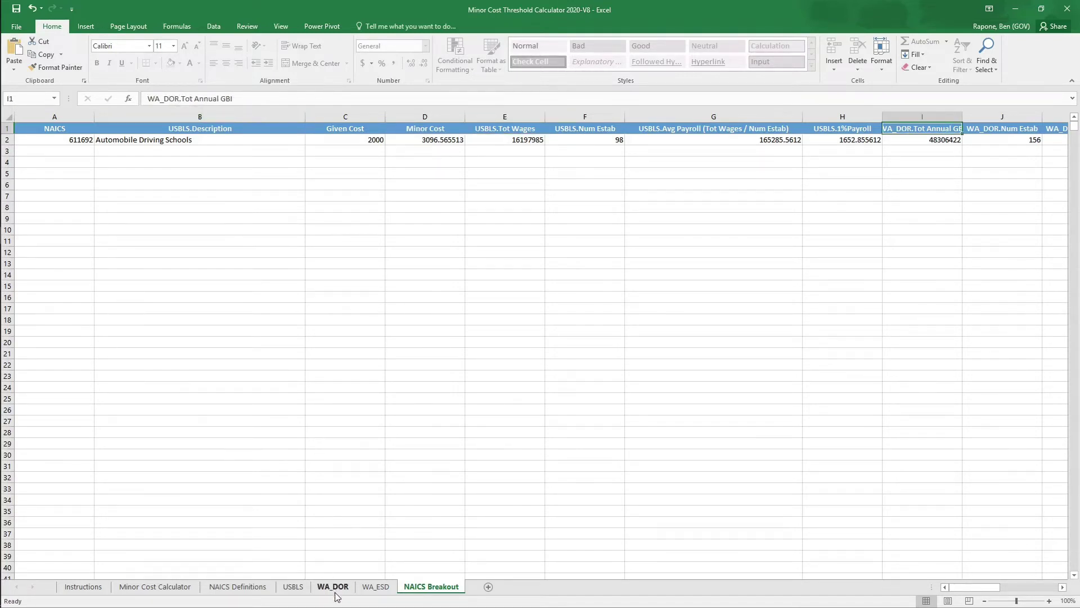
drag(979, 589, 1004, 590)
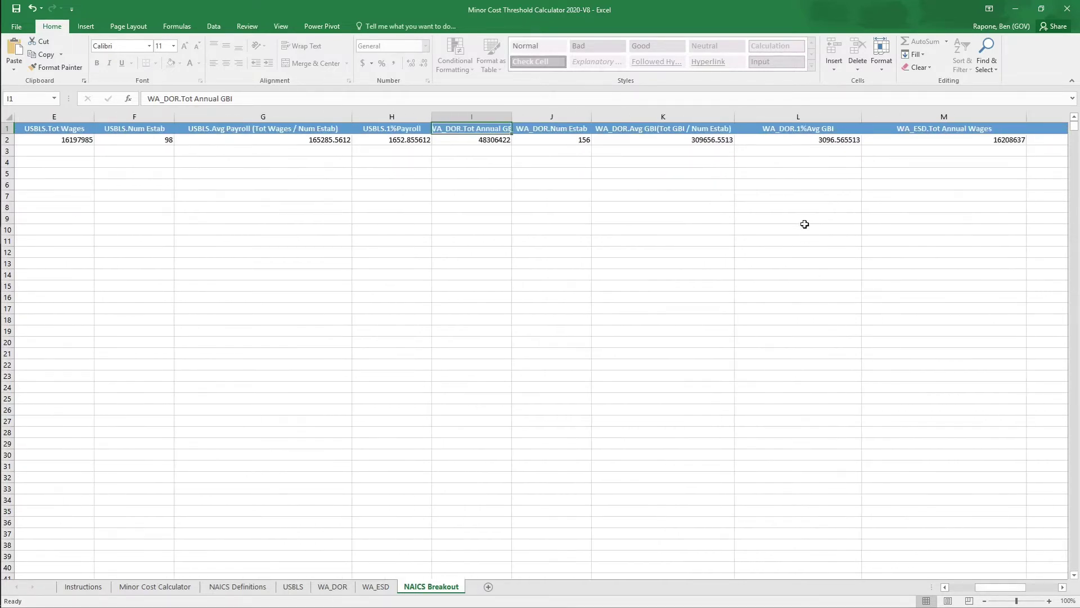
click(912, 130)
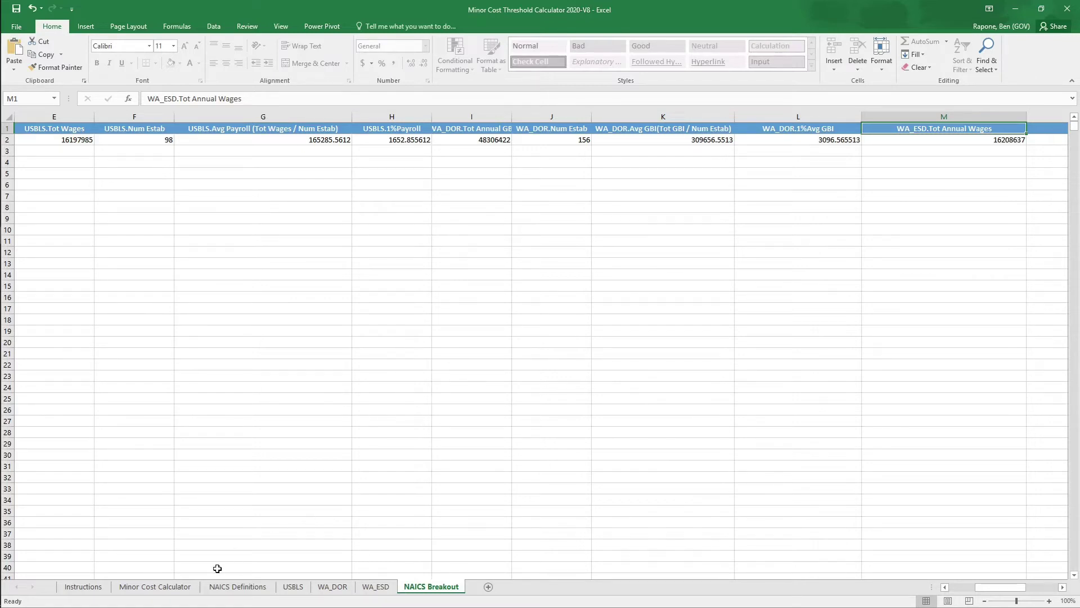
Clear the NAICS code, compliance cost and industry description from the Minor Cost Calculator's first entry row
click(156, 586)
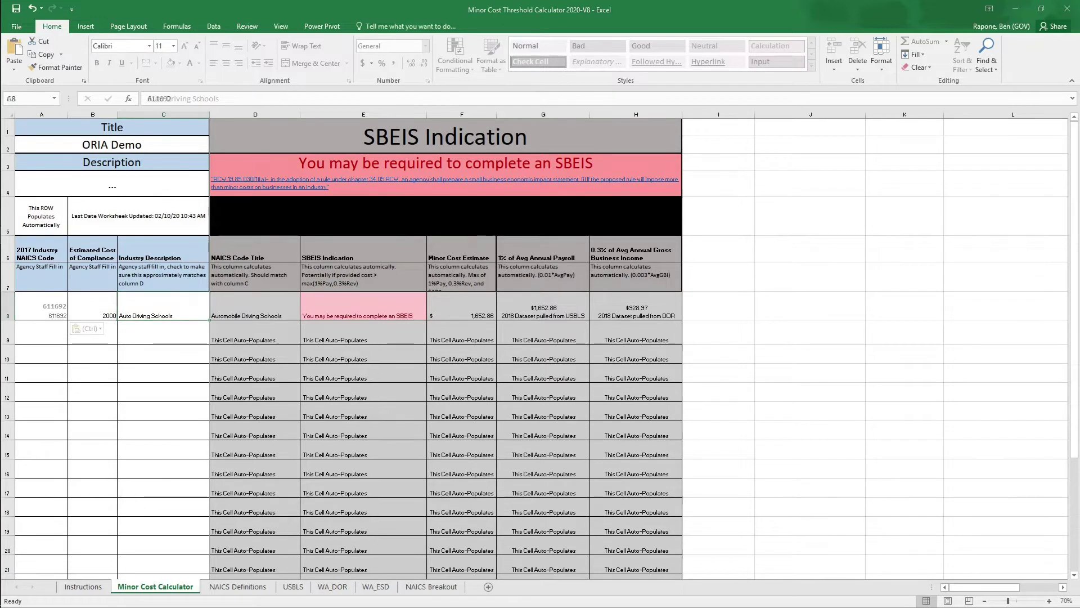
click(52, 312)
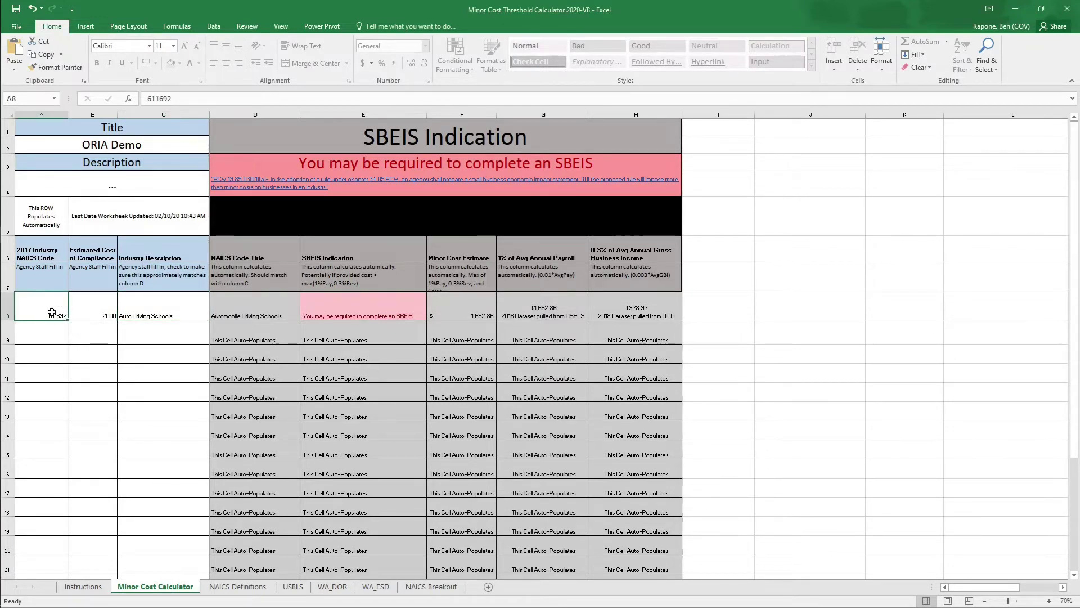
key(Tab)
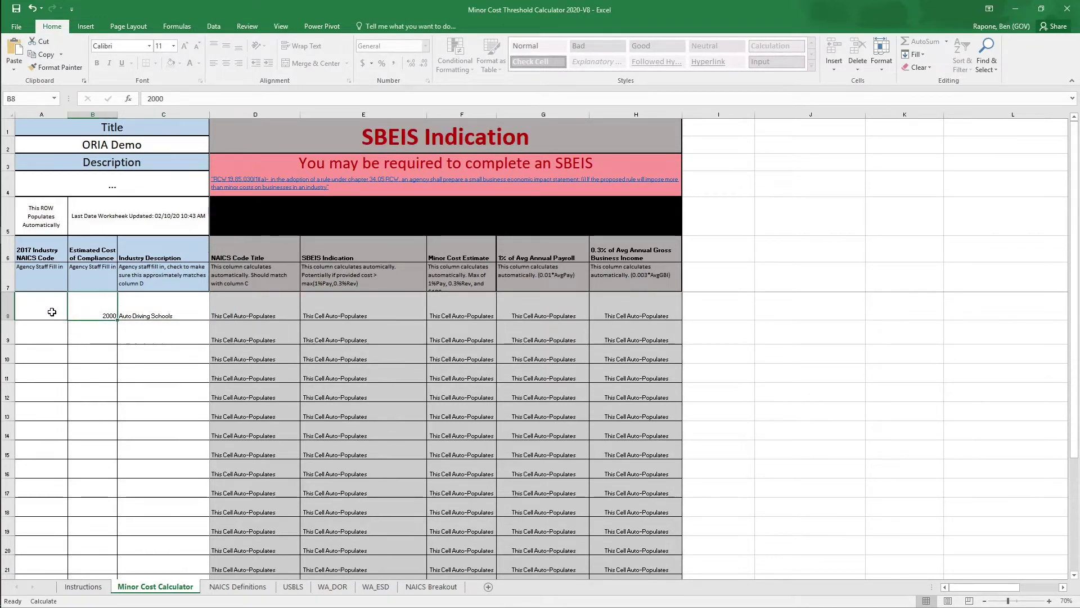
key(Tab)
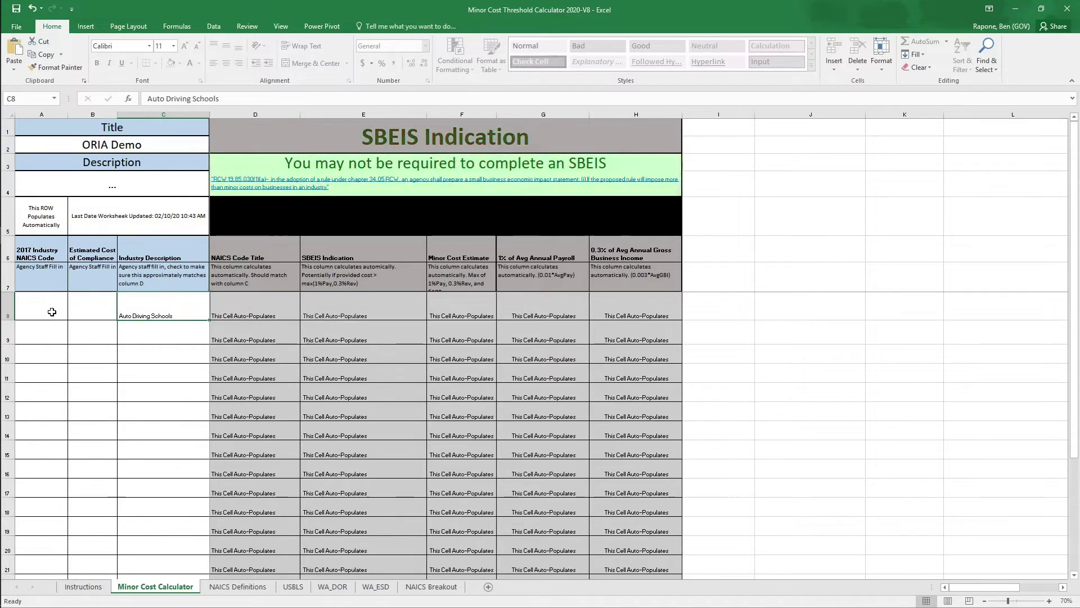
key(Delete)
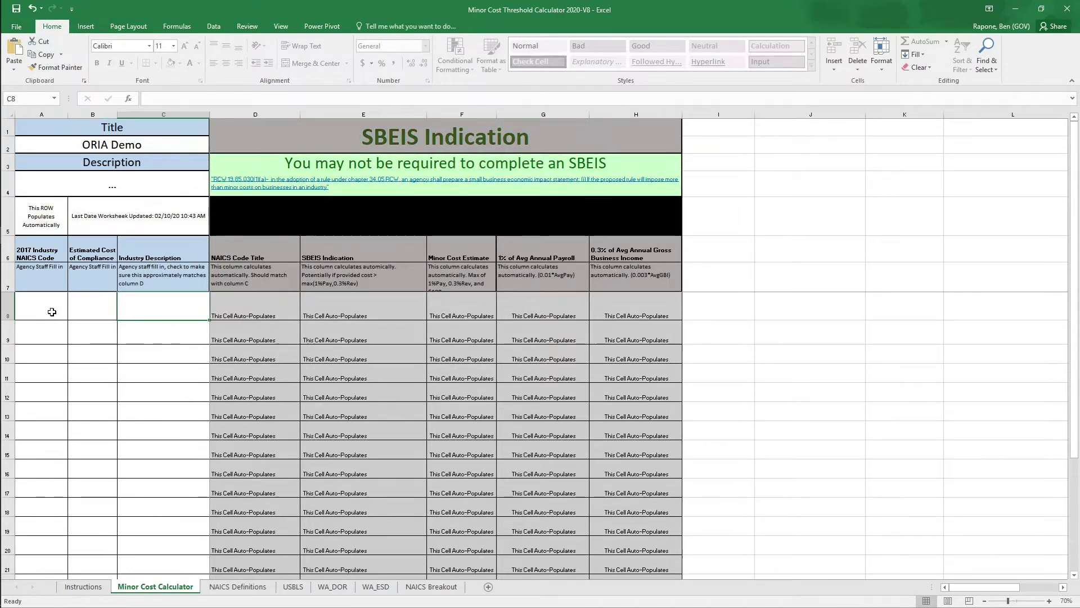
Fill the Minor Cost Calculator's first entry row with industry description "Child Day Care", compliance cost 2000 and NAICS code 624410
click(121, 357)
click(131, 305)
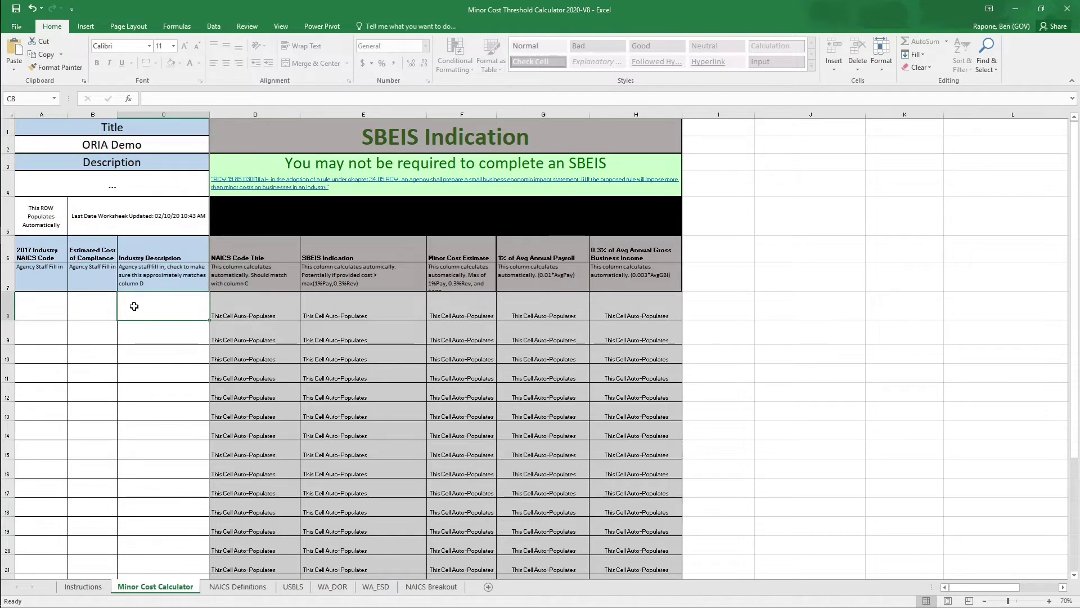
text(Child)
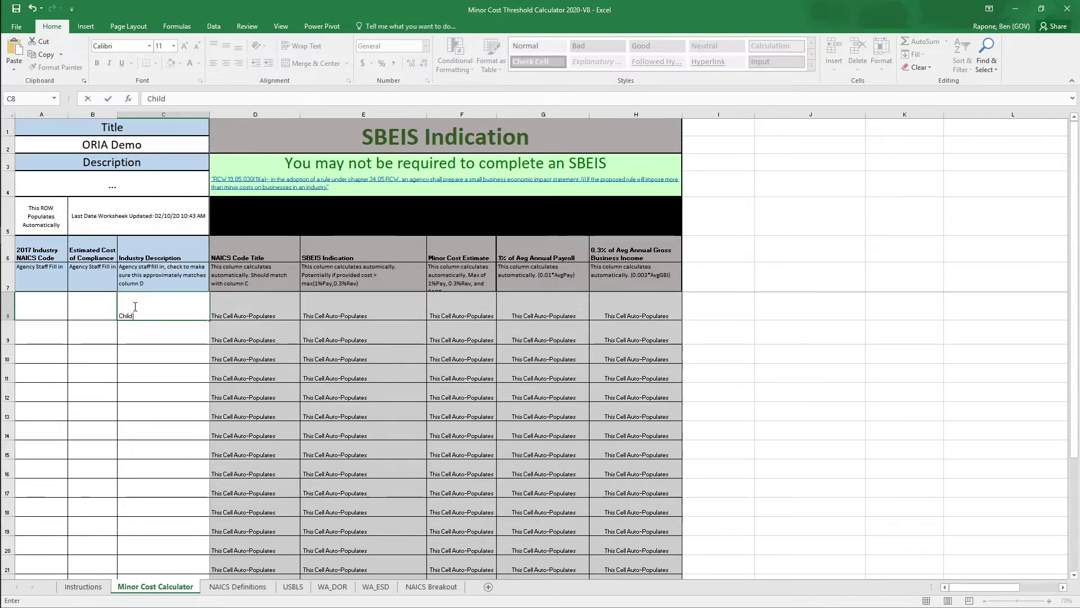
text( Day Care)
click(98, 308)
text(2000)
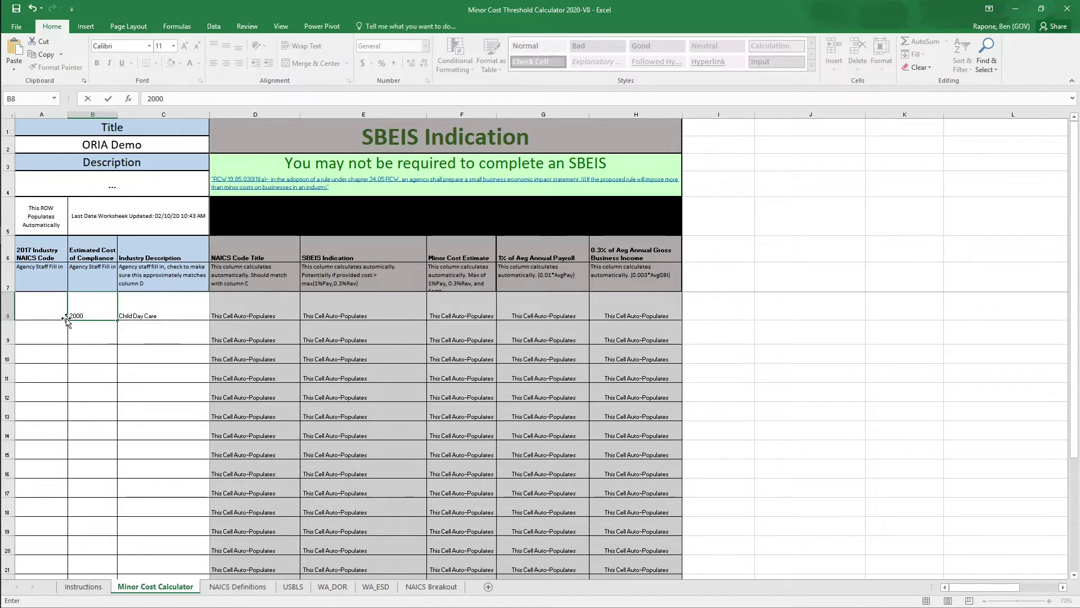
click(42, 308)
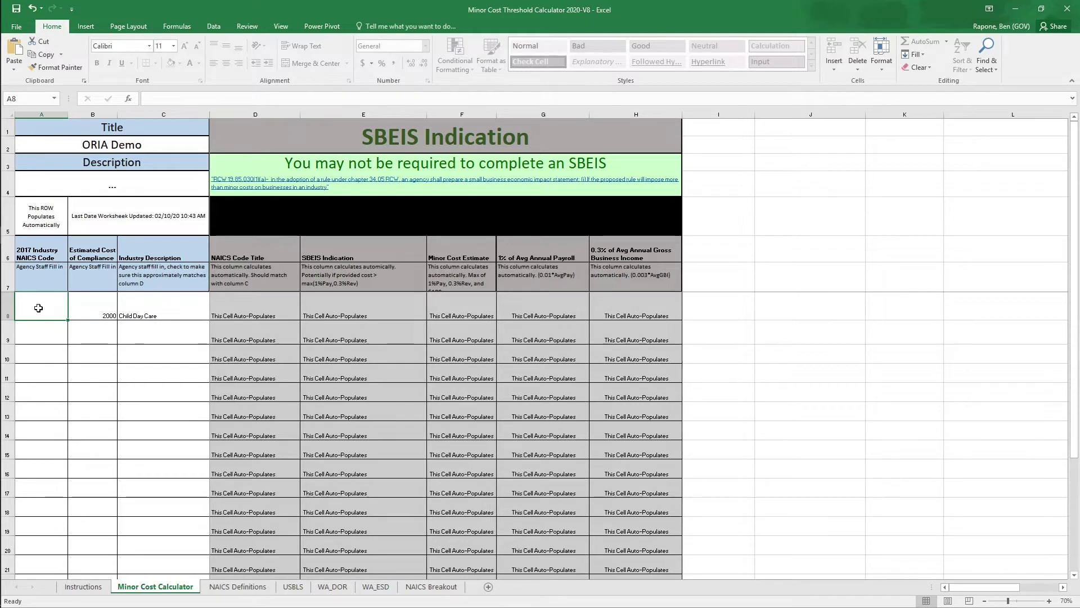
text(62)
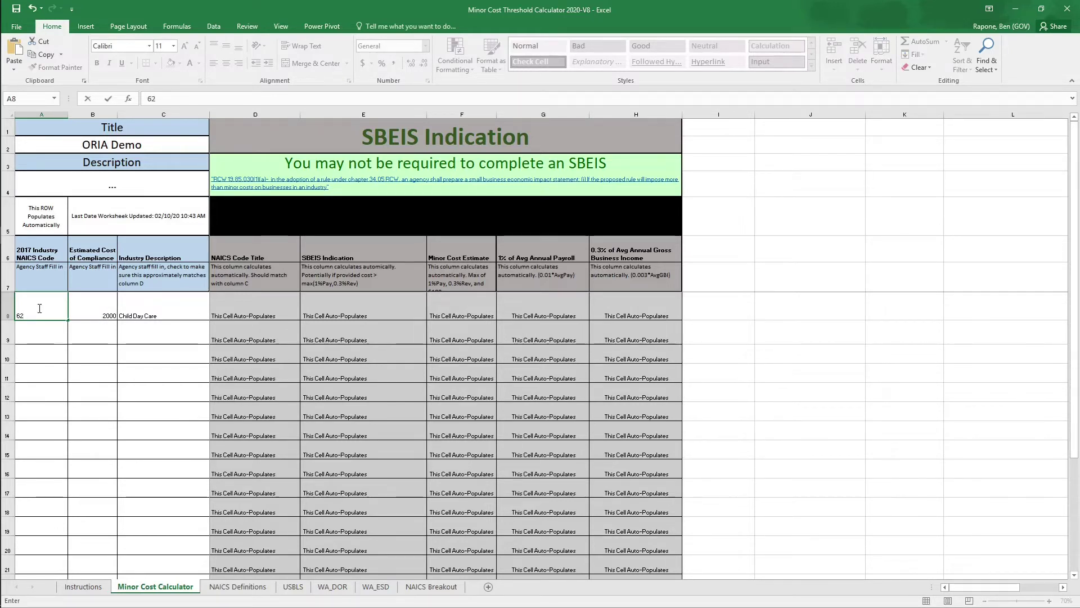
text(4410)
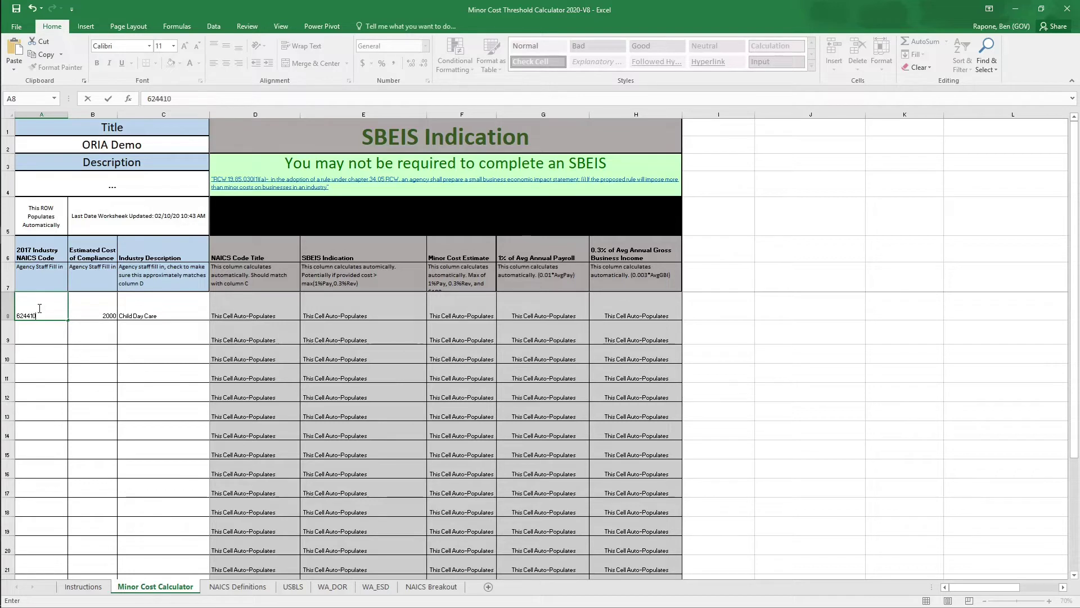
click(157, 308)
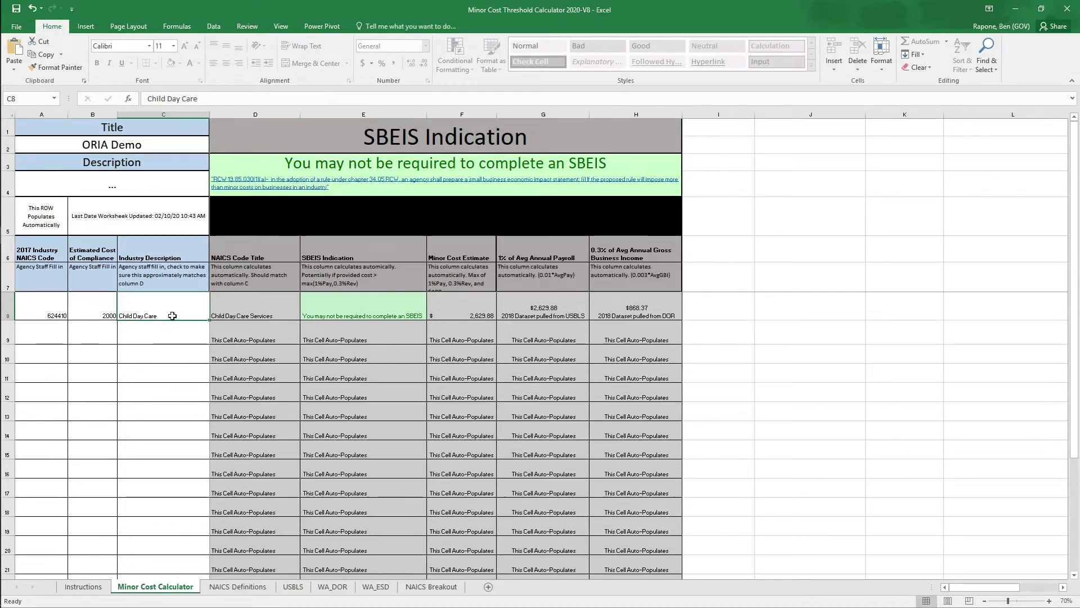
Compare the child day care description with its NAICS code title and examine its figures on the NAICS Breakout sheet
click(254, 311)
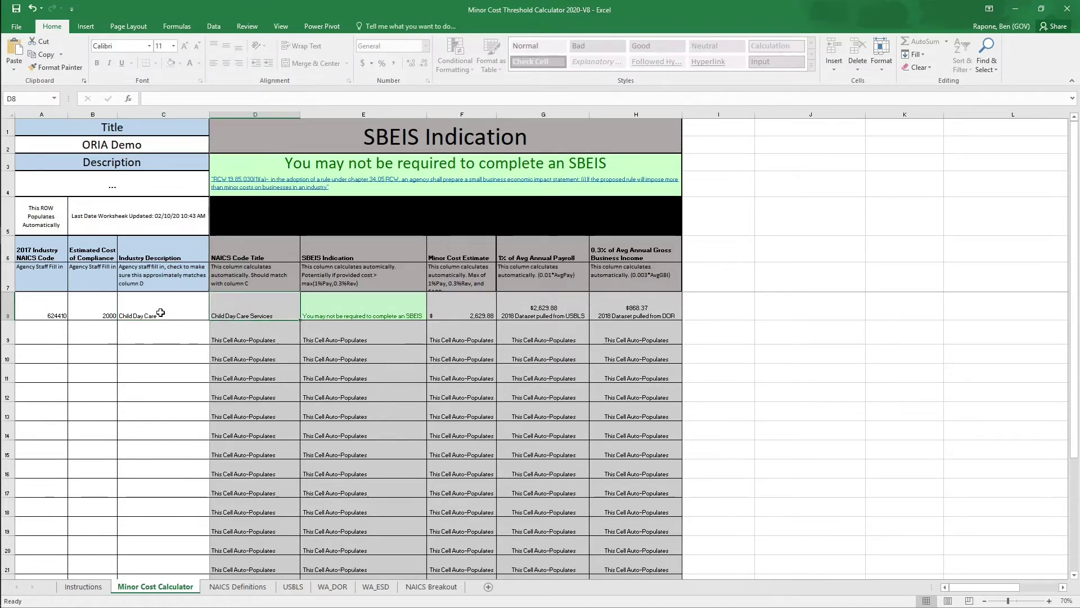
click(162, 312)
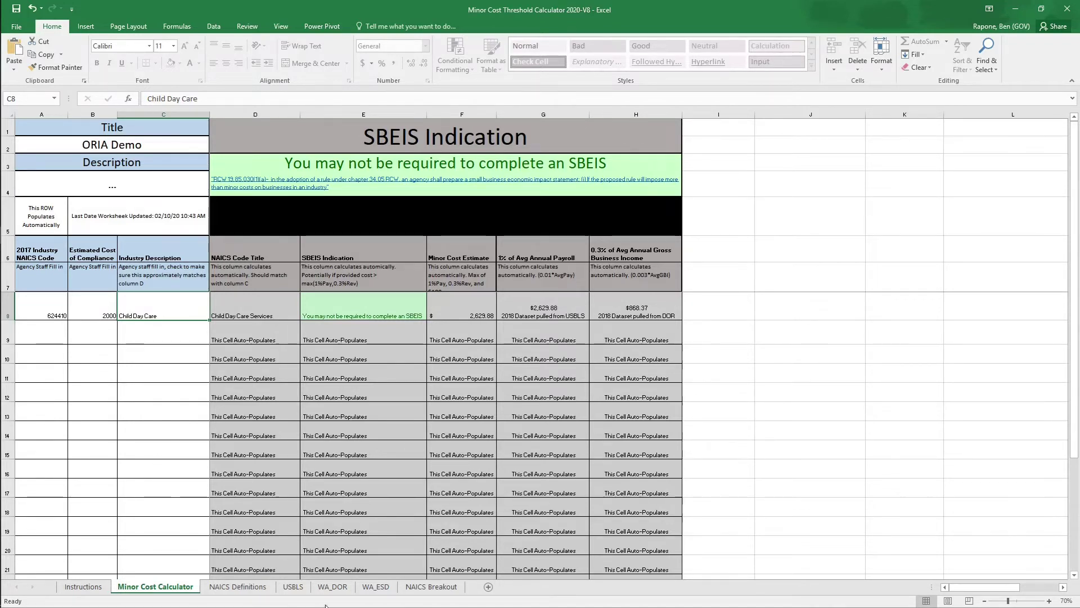
click(412, 588)
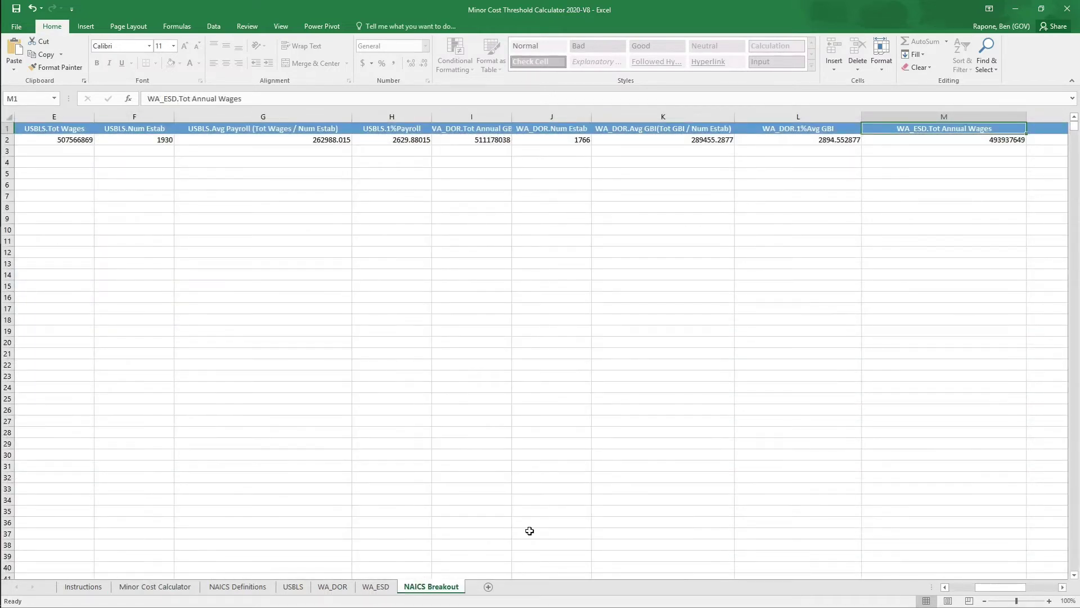
drag(984, 588, 951, 586)
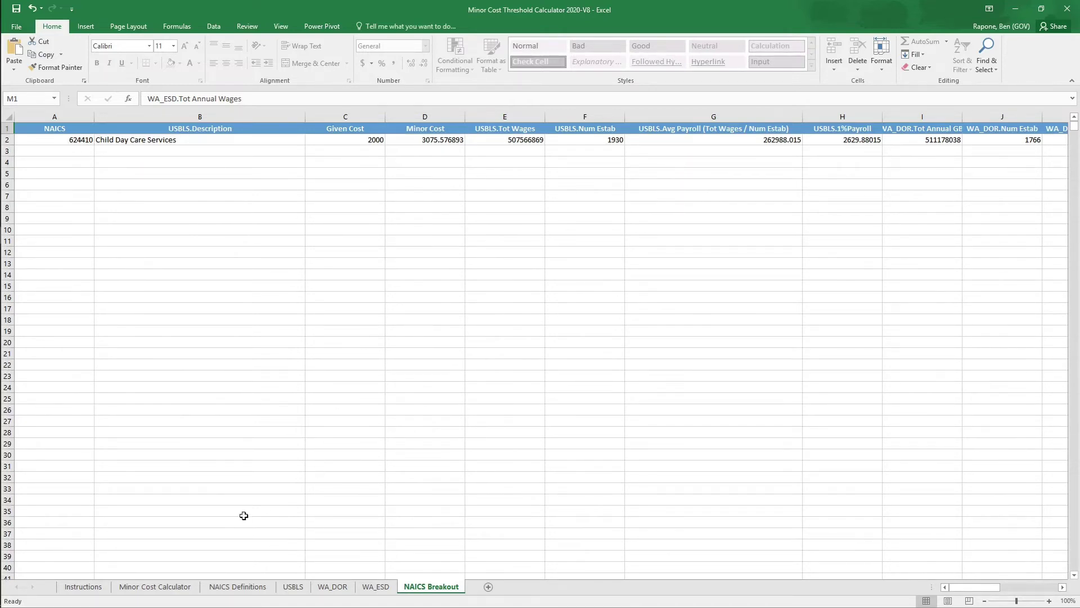
Replace the Minor Cost Calculator's child day care entry with NAICS code 312140, compliance cost 2000 and industry description "Distilleries"
click(154, 587)
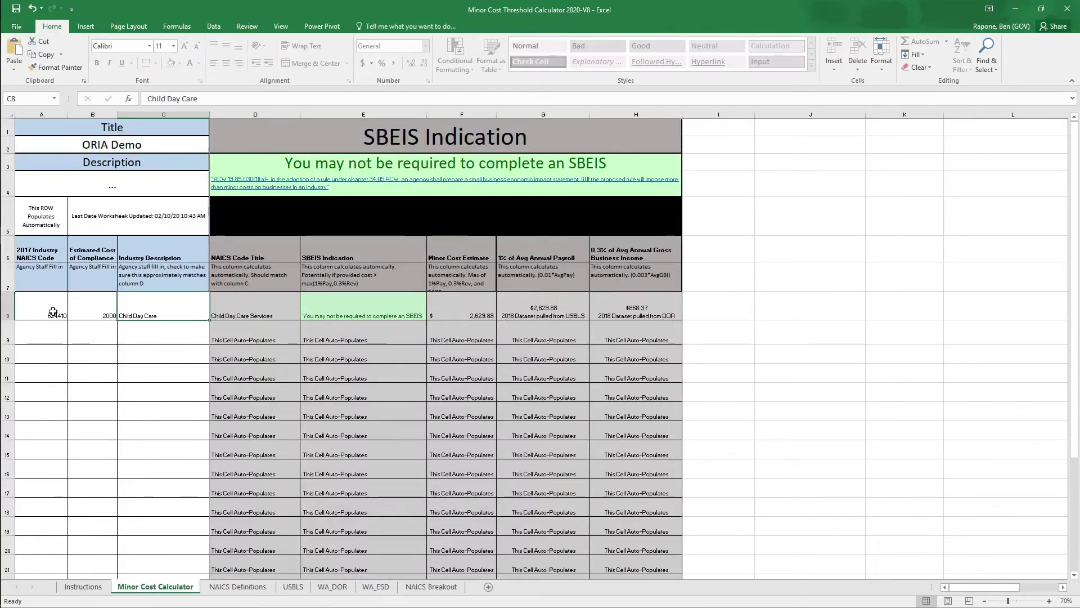
click(54, 313)
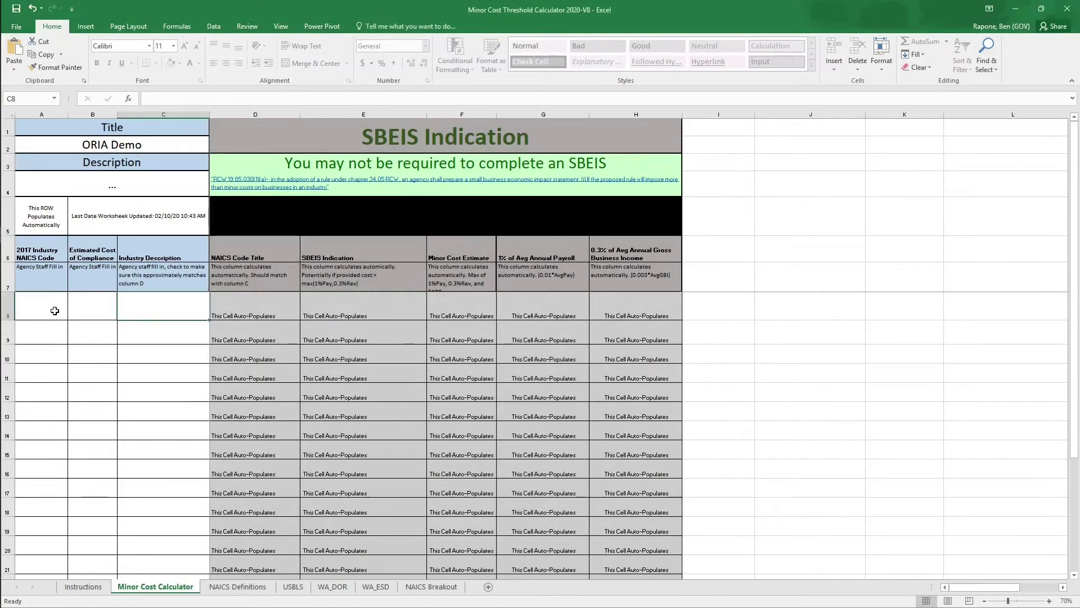
click(55, 311)
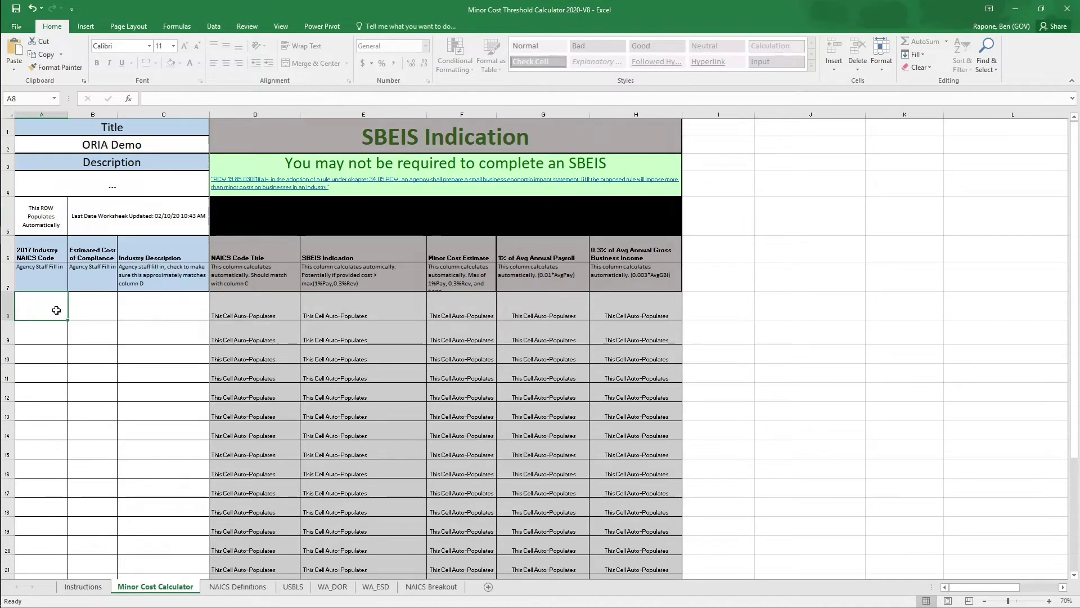
text(312)
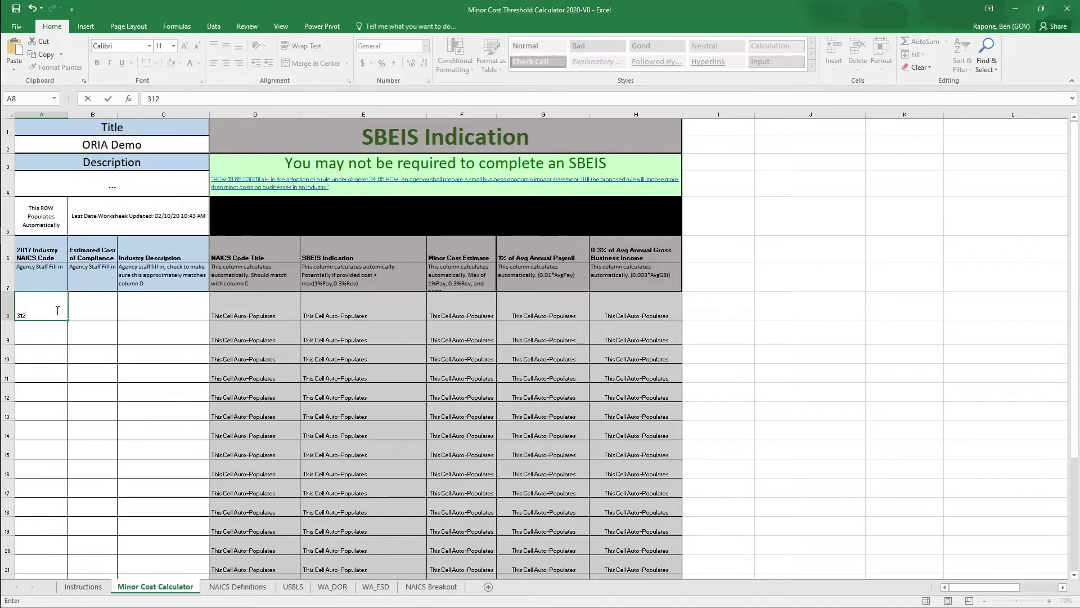
text(140)
key(Tab)
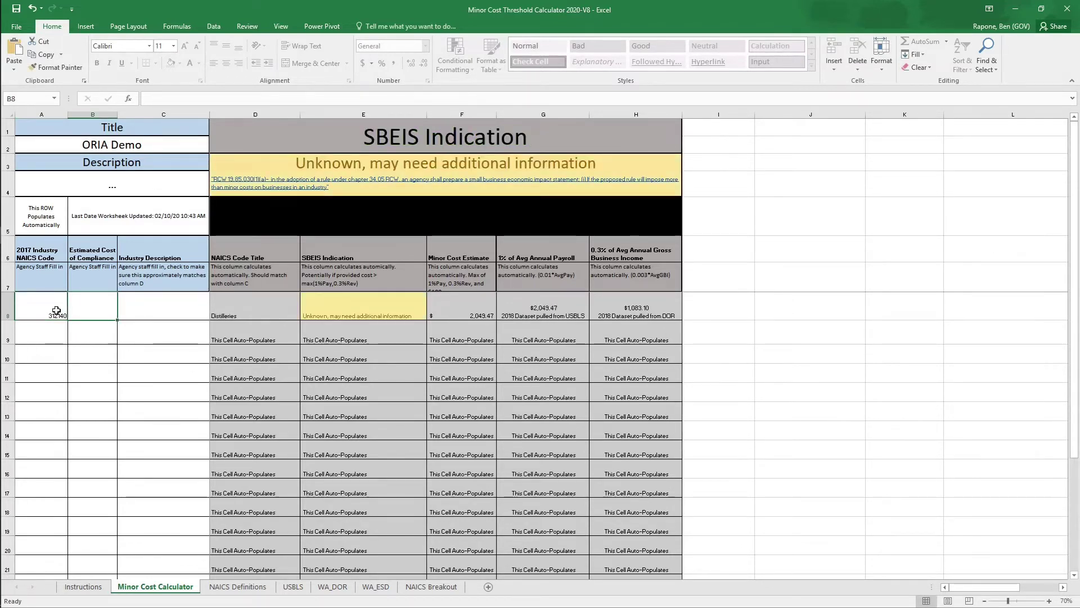
text(2000)
key(Tab)
text(Distilleries)
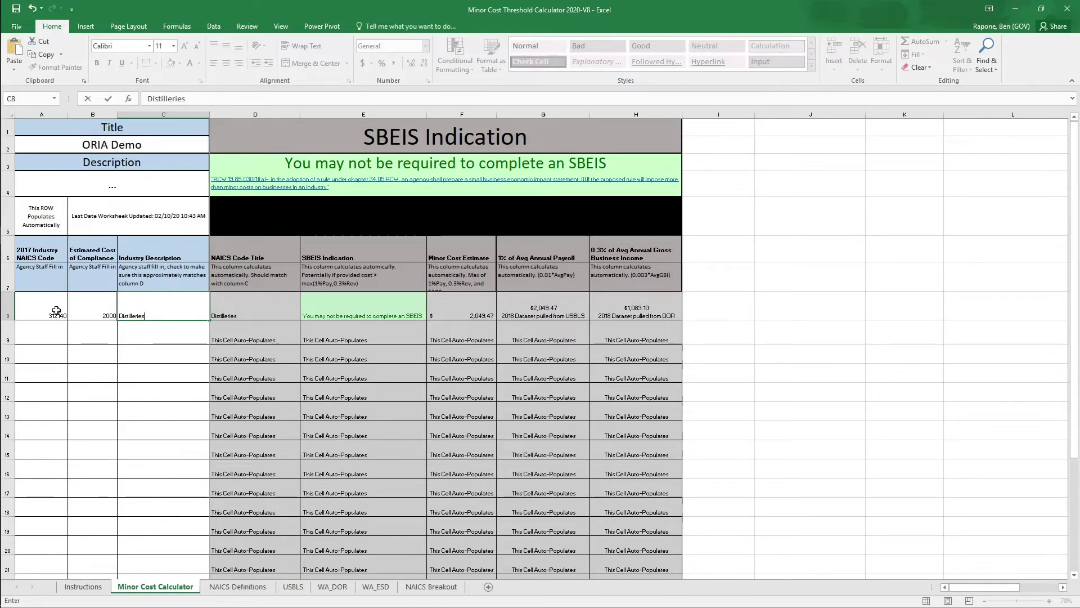
key(Return)
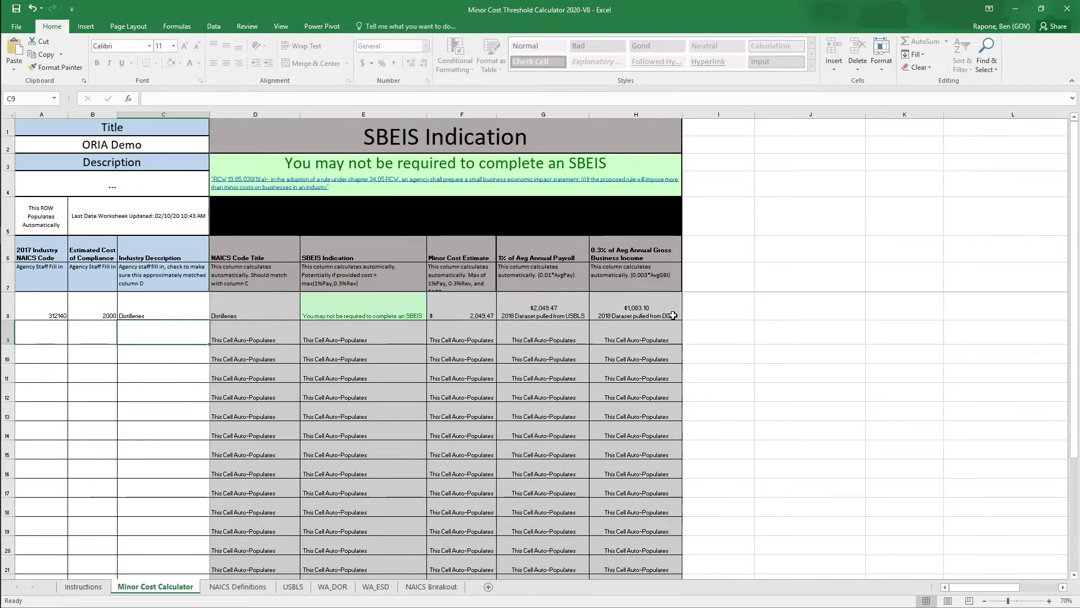
Check the Distilleries figures on the NAICS Breakout sheet and return to the Minor Cost Calculator sheet
click(449, 588)
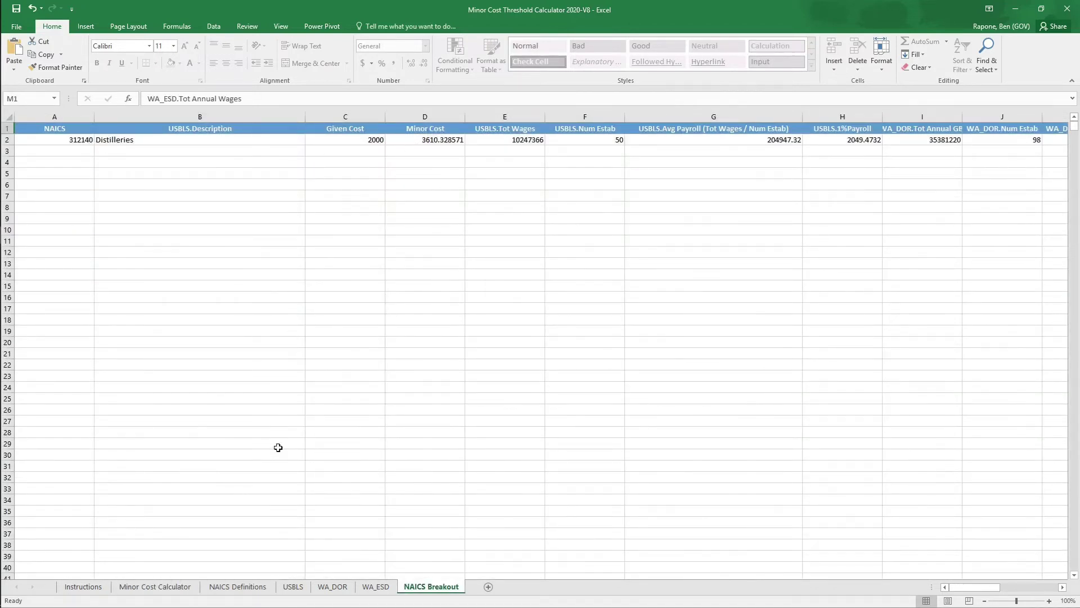
click(152, 587)
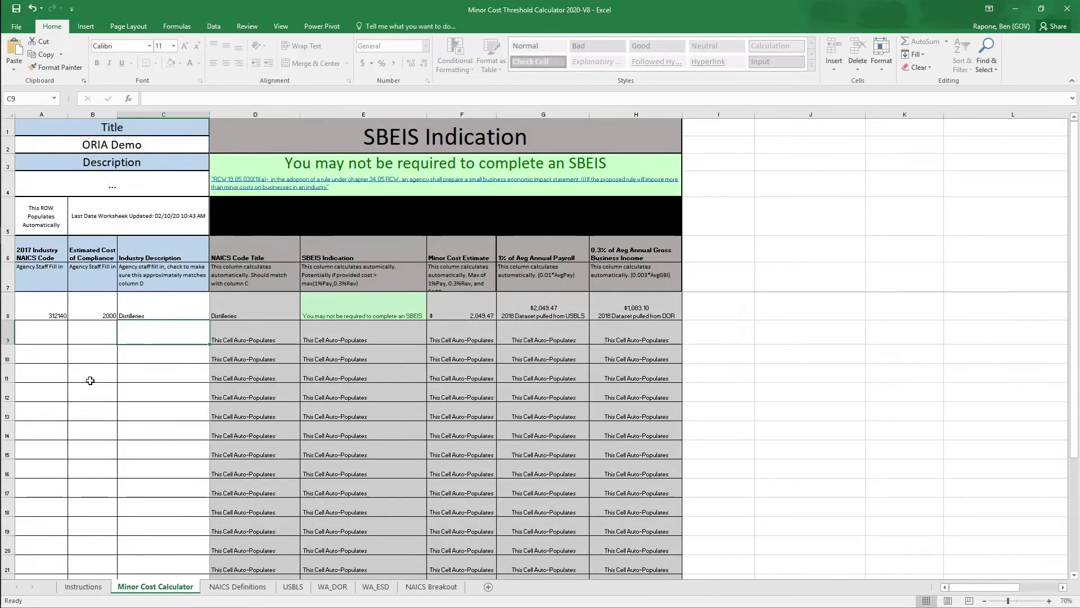
Clear the NAICS code, compliance cost and industry description of the Distilleries entry
click(48, 312)
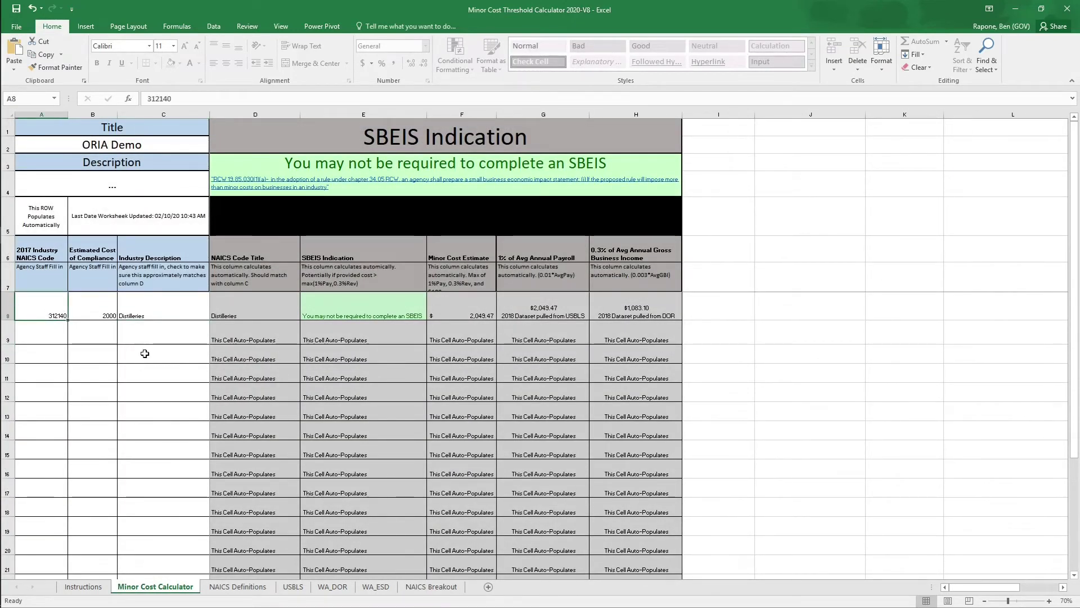
key(Delete)
key(Right)
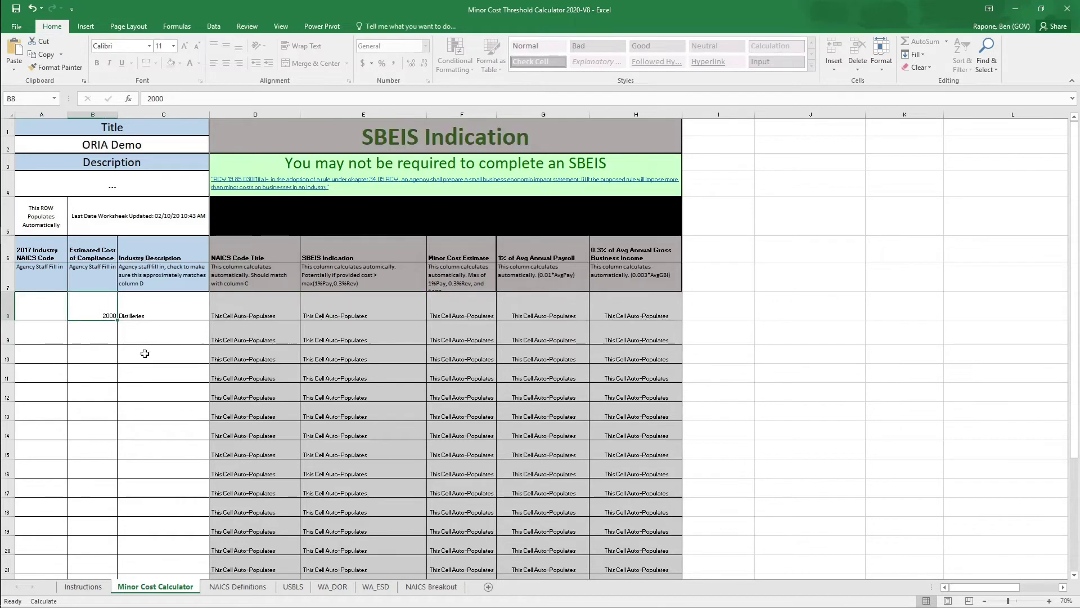
key(Delete)
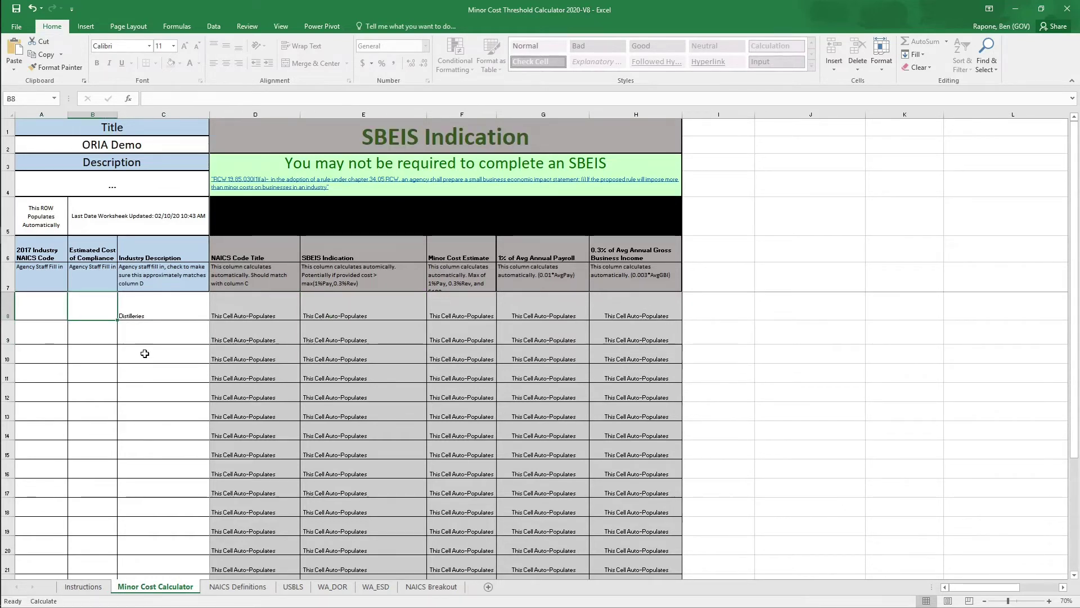
key(Right)
key(Delete)
Enter NAICS code 111910, compliance cost 2000 and industry description "Tobacco Farms" in the first entry row
key(Left)
key(Left)
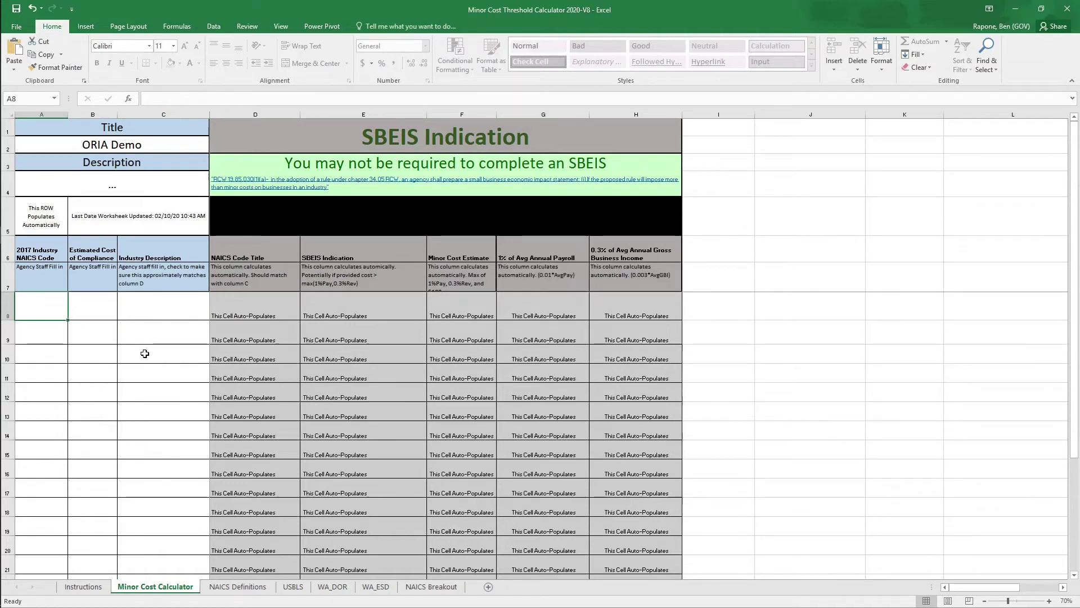
text(111)
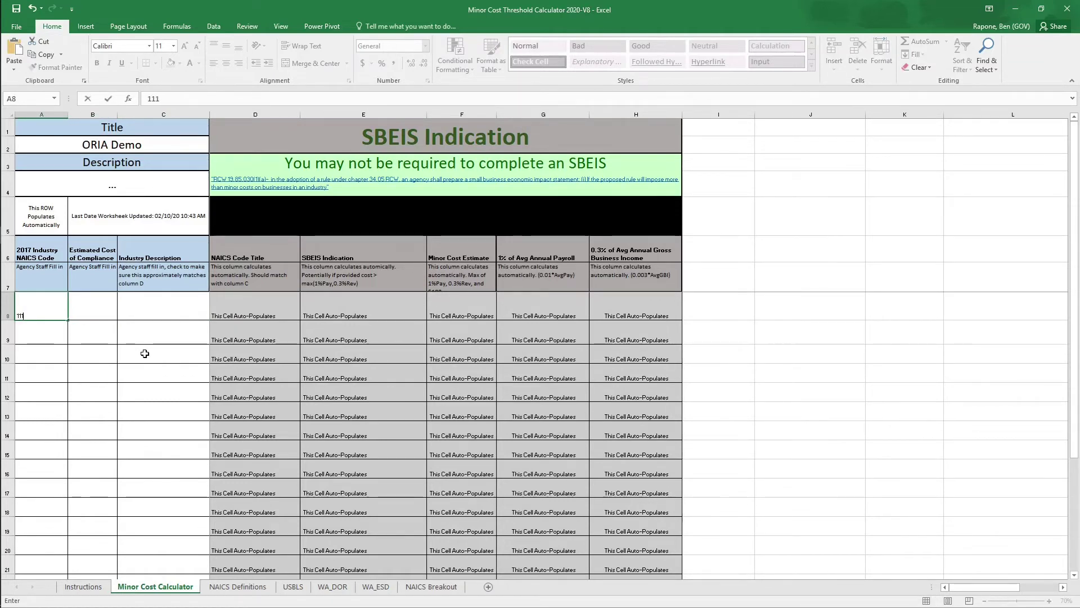
text(910)
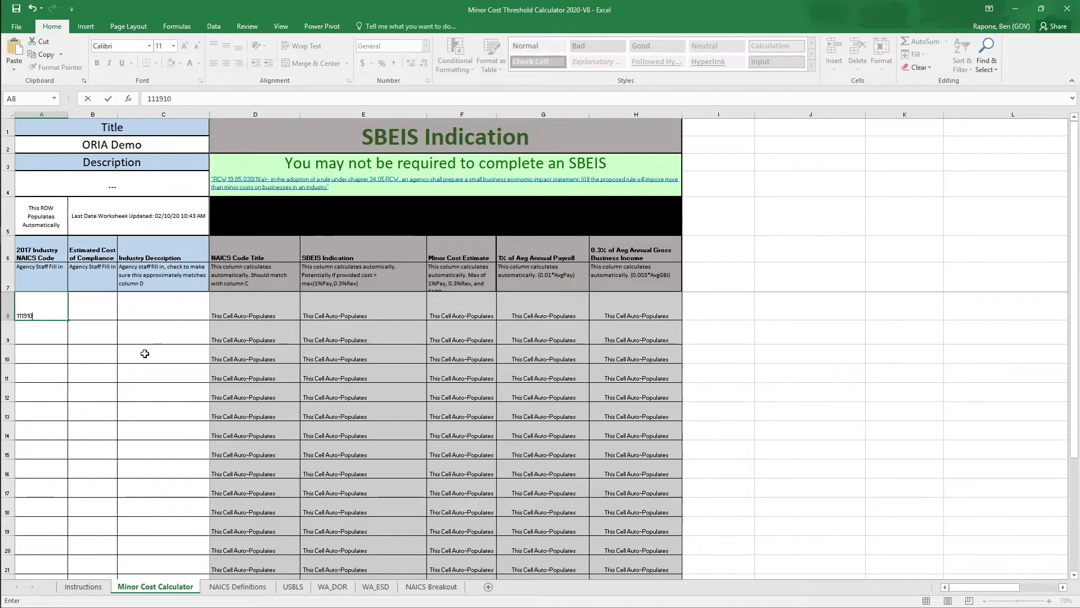
key(Tab)
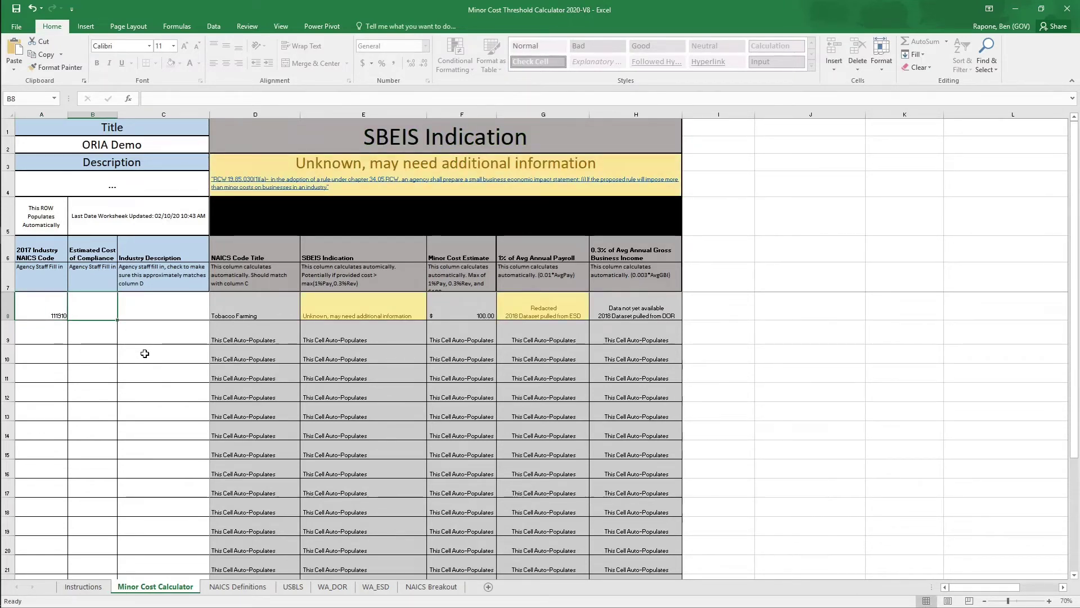
text(2000)
key(Return)
key(Tab)
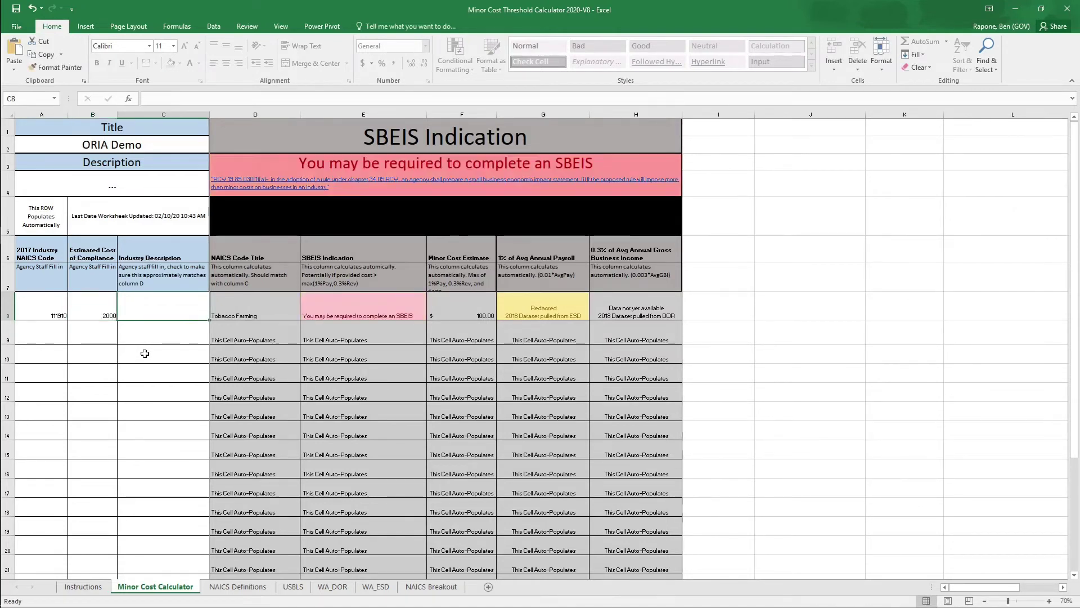
text(To)
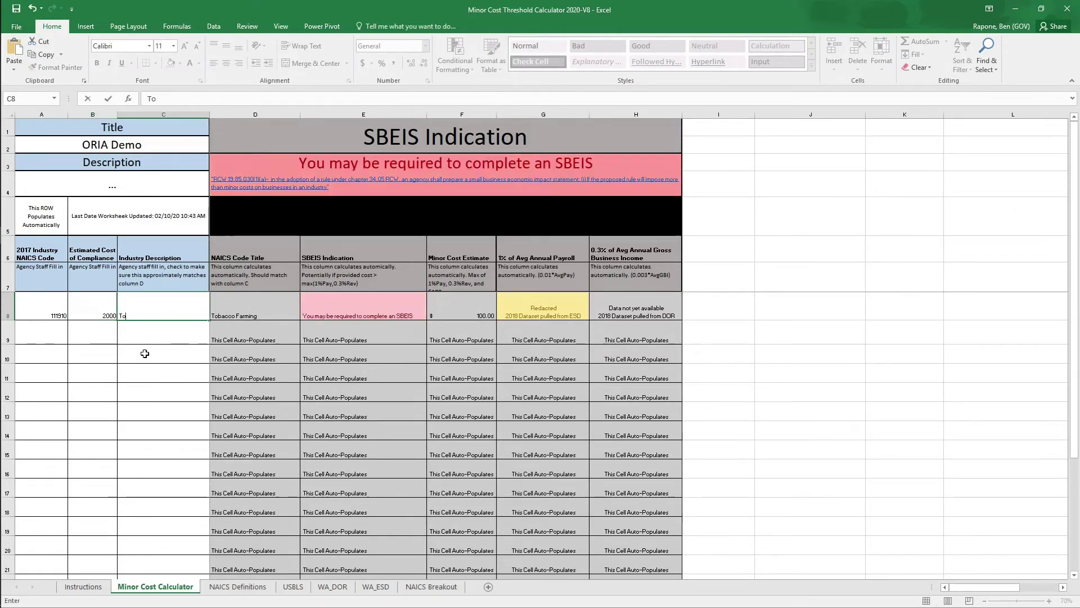
text(bacco Farms)
click(150, 327)
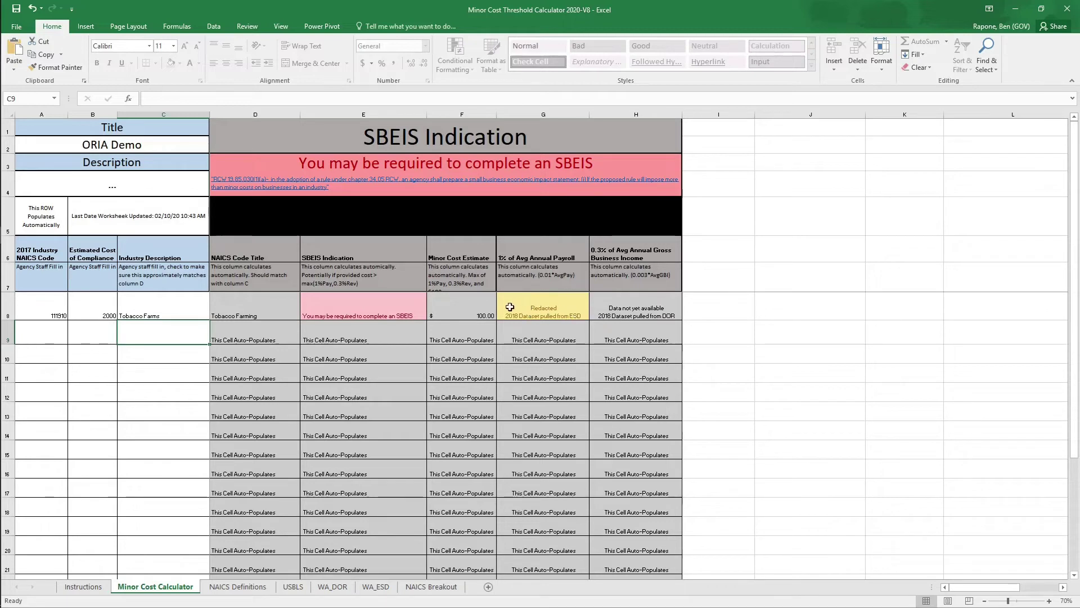
Select the tobacco entry's average annual payroll cell and look up "Redacted" in the Instructions sheet's Legend
click(554, 307)
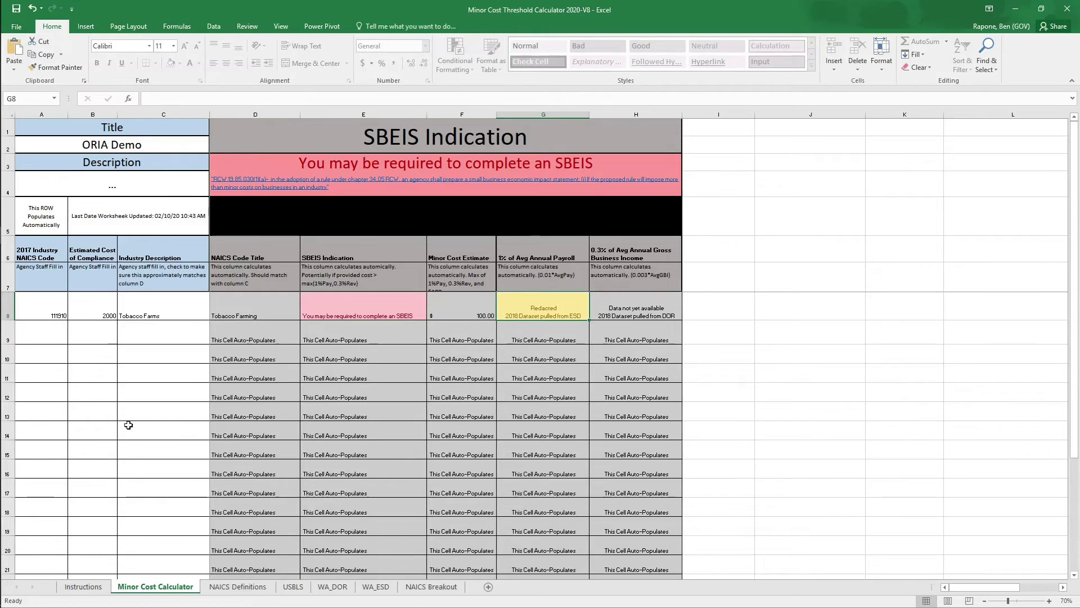
click(93, 590)
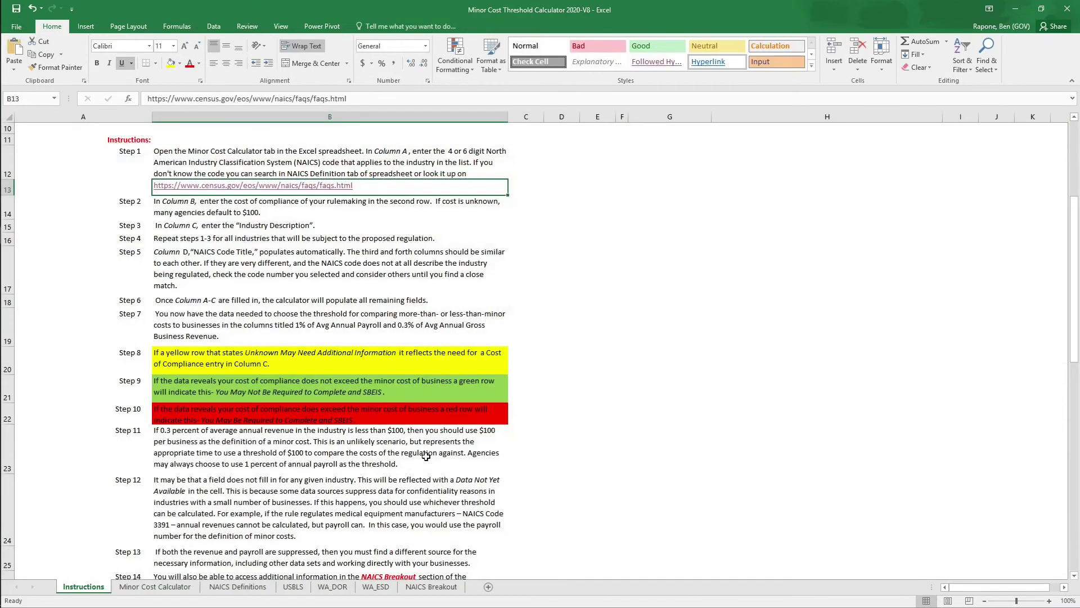
click(172, 359)
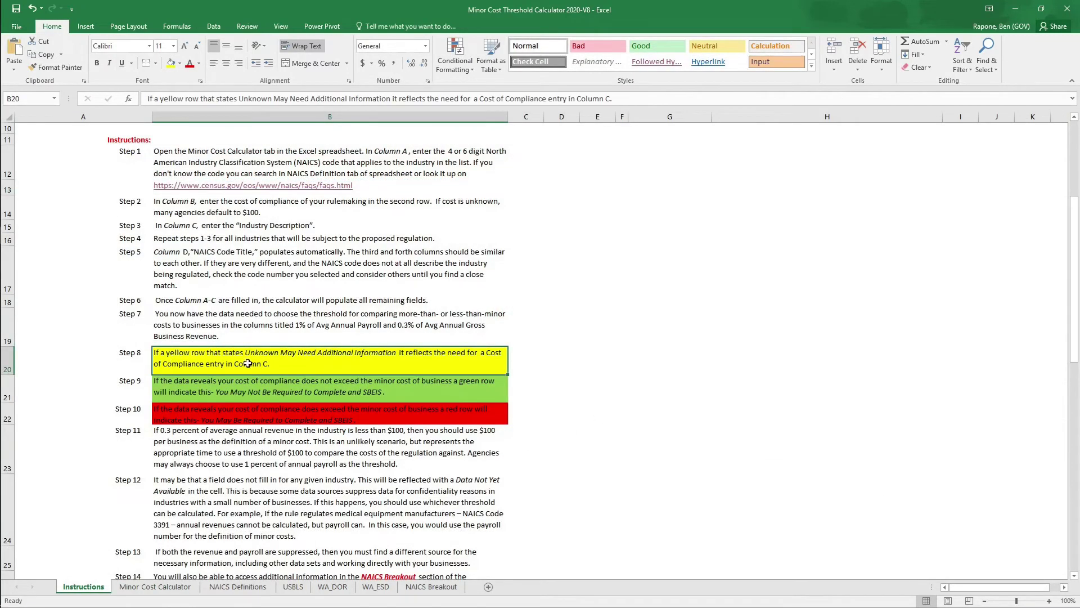
scroll(544, 410, down, 3)
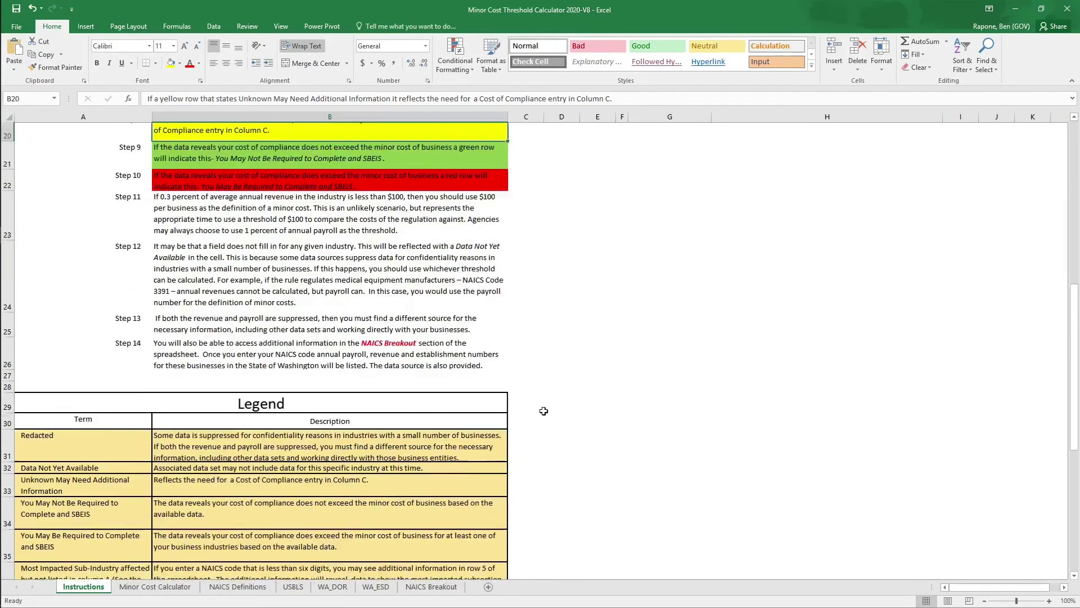
scroll(544, 411, down, 3)
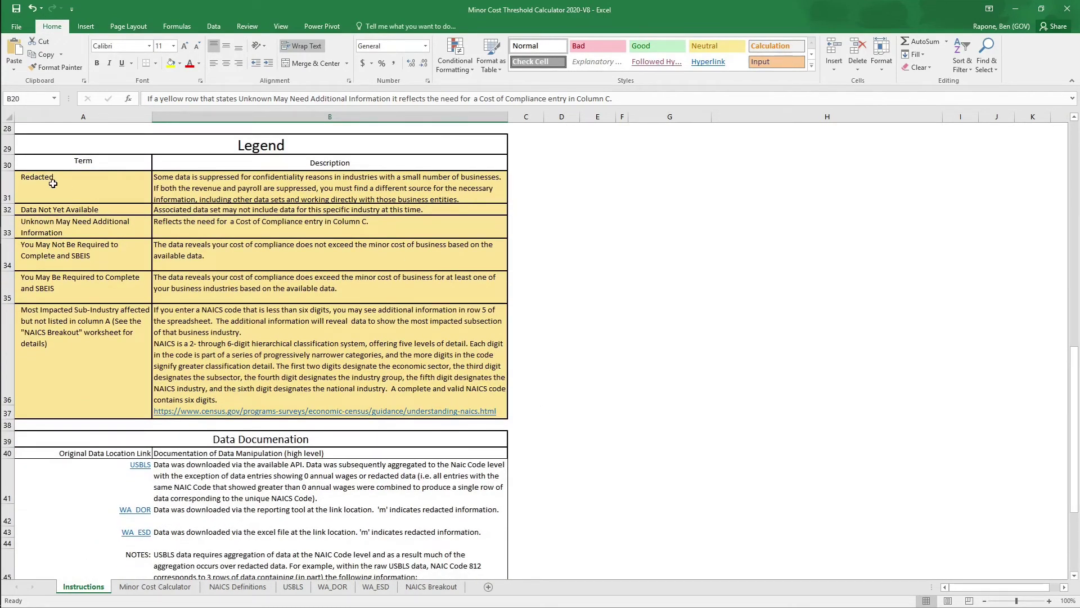
Read the "Redacted" row and the Data Documentation on the Instructions sheet, and return to the Minor Cost Calculator sheet
drag(53, 184, 203, 188)
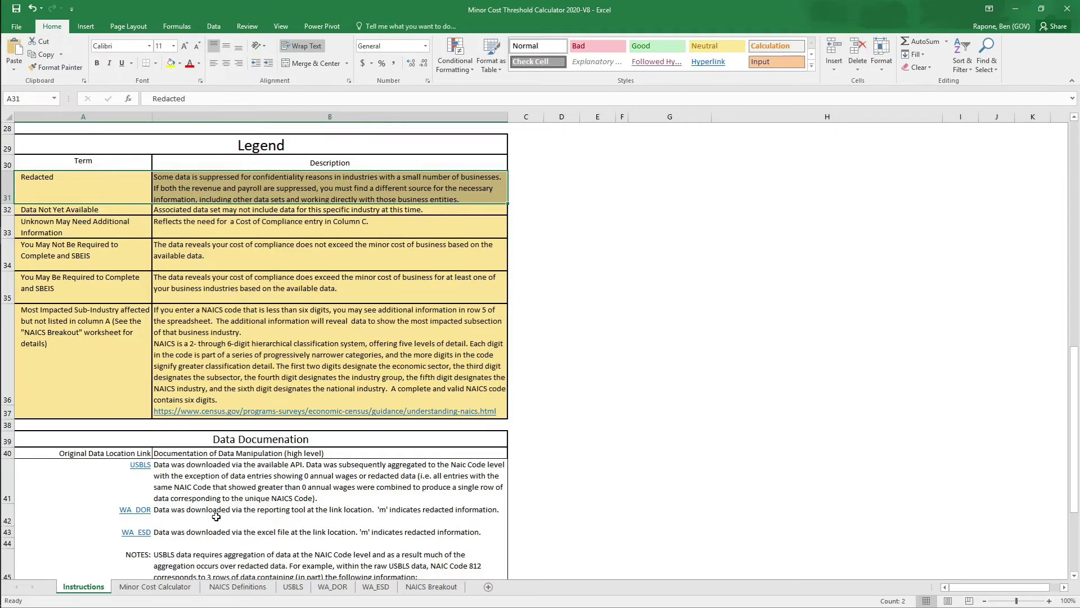
scroll(216, 516, down, 1)
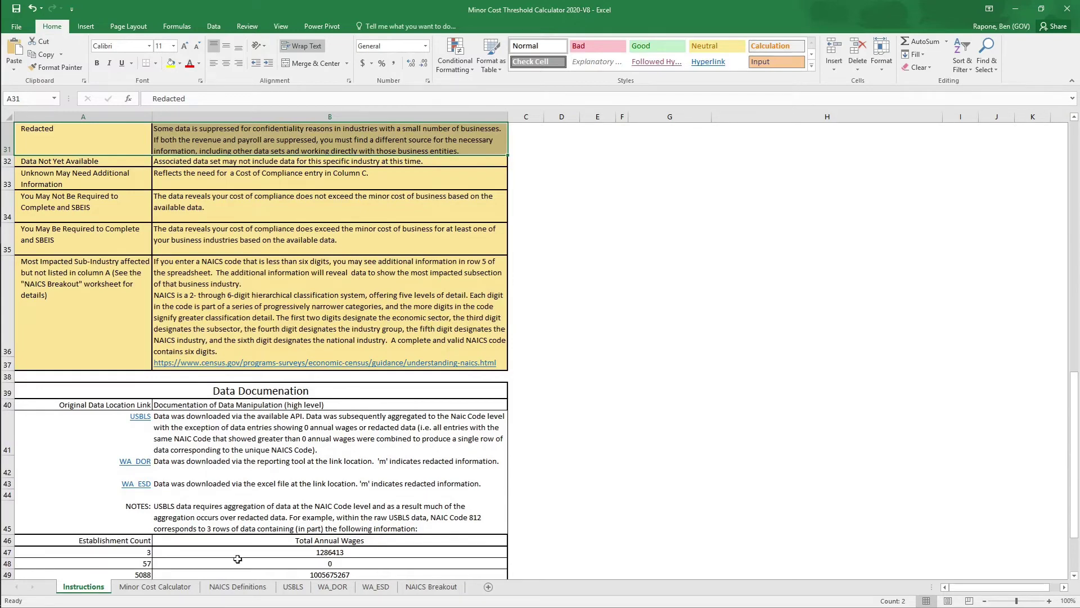
click(151, 588)
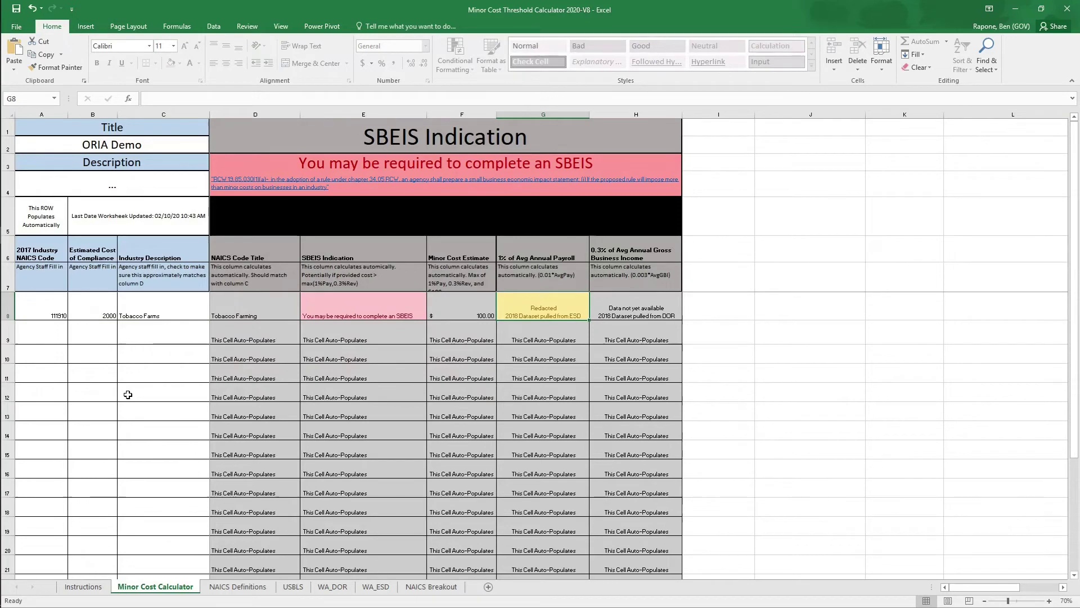
Check the Tobacco Farming data columns on the NAICS Breakout sheet and return to the Minor Cost Calculator sheet
click(441, 585)
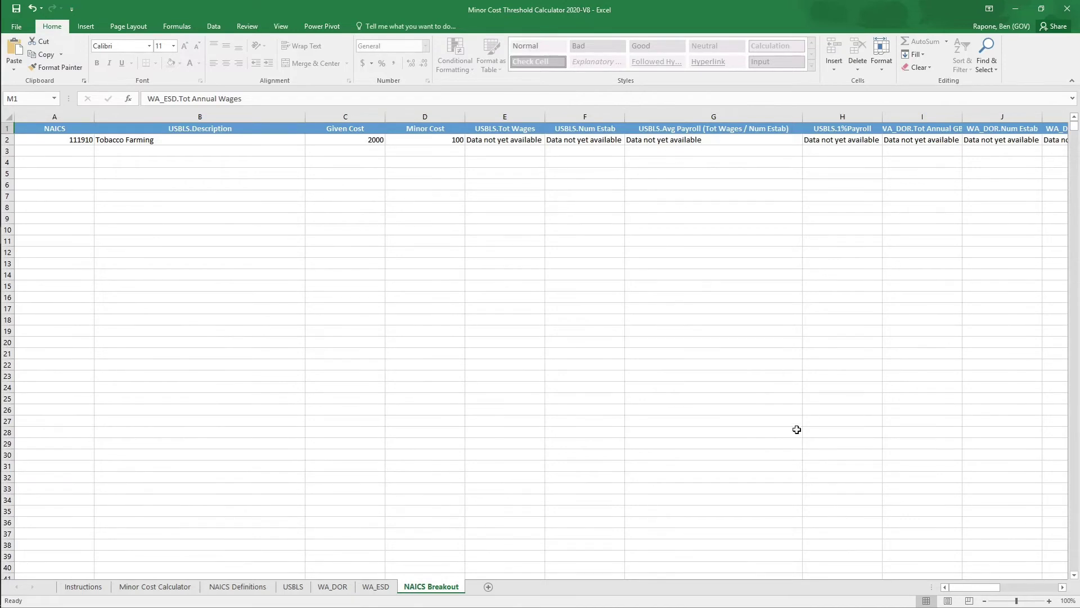
mouse_move(982, 591)
mouse_down()
mouse_move(1042, 593)
mouse_move(962, 595)
mouse_up()
click(177, 588)
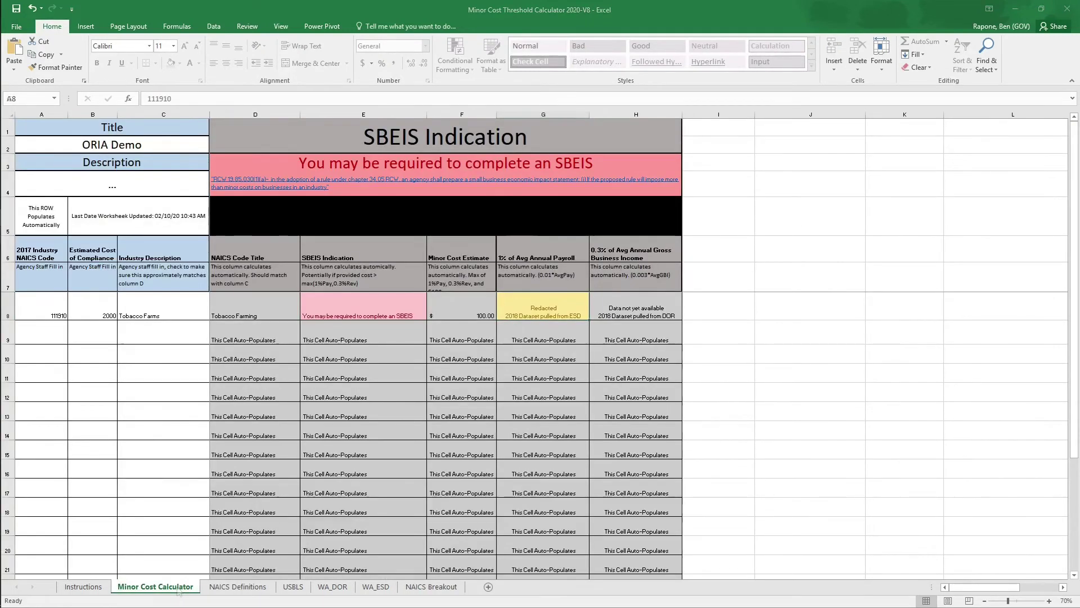
Clear the NAICS code, compliance cost and industry description of the Tobacco Farms entry
click(42, 305)
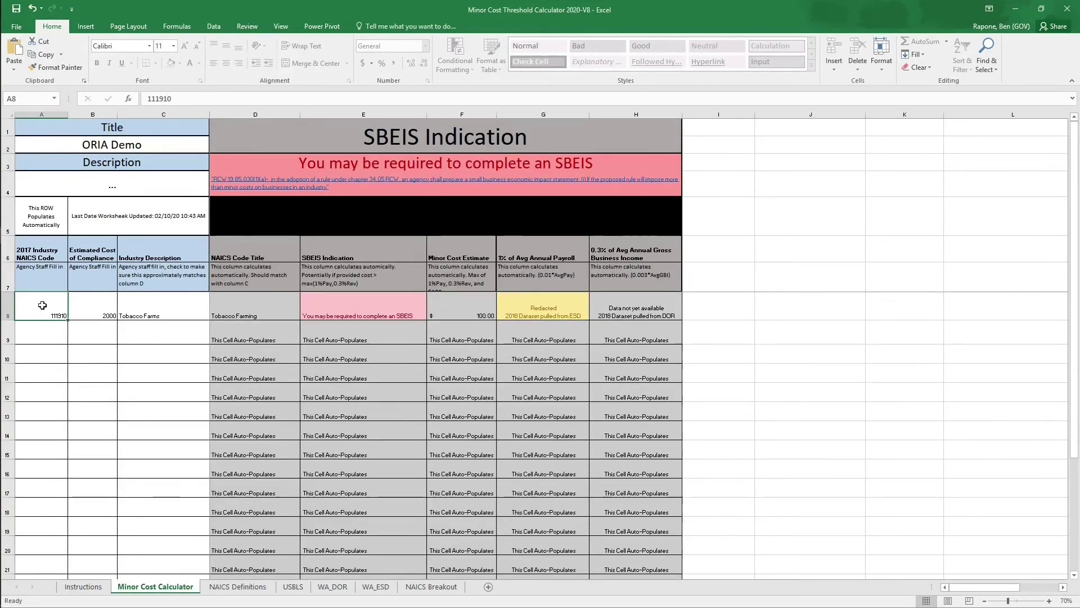
key(Delete)
key(Tab)
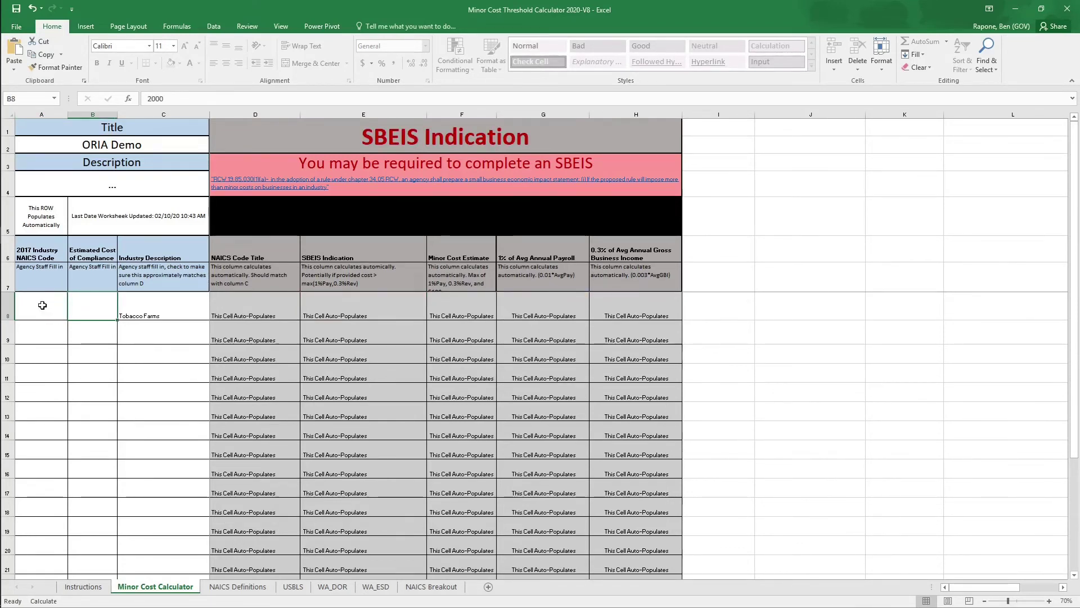
key(Delete)
key(Tab)
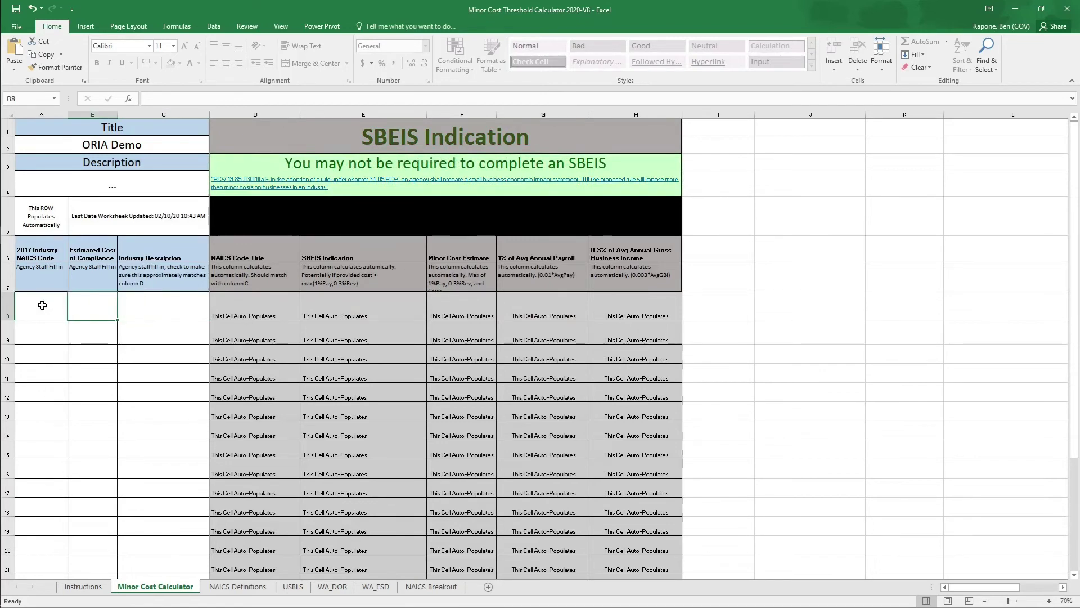
Enter NAICS code 611, compliance cost 2000 and industry description "Highly Aggregated Sector Code" in the first entry row
click(42, 305)
text(61)
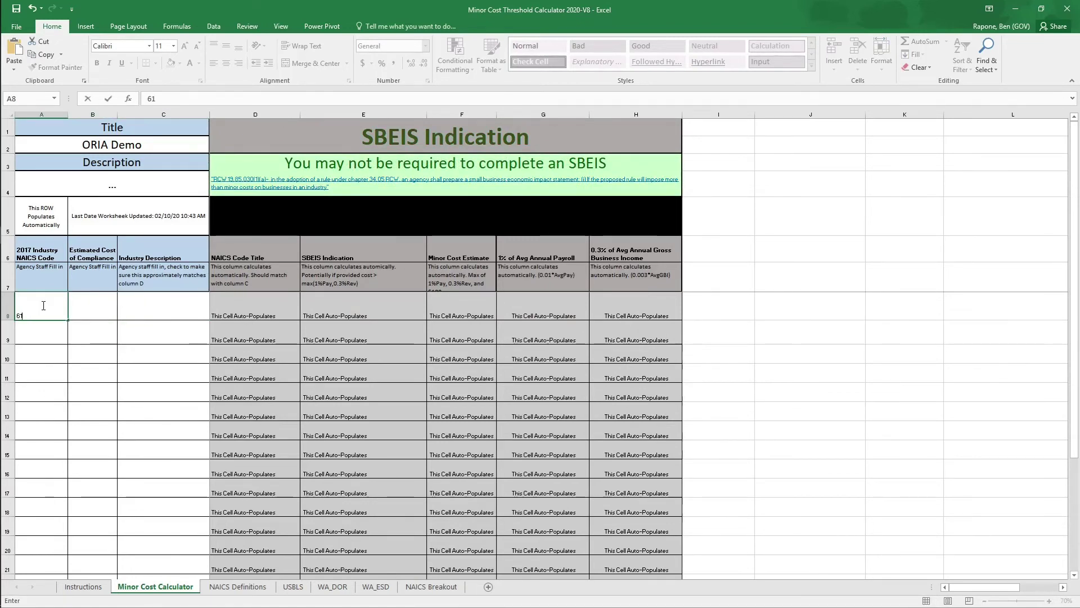
text(1)
key(Return)
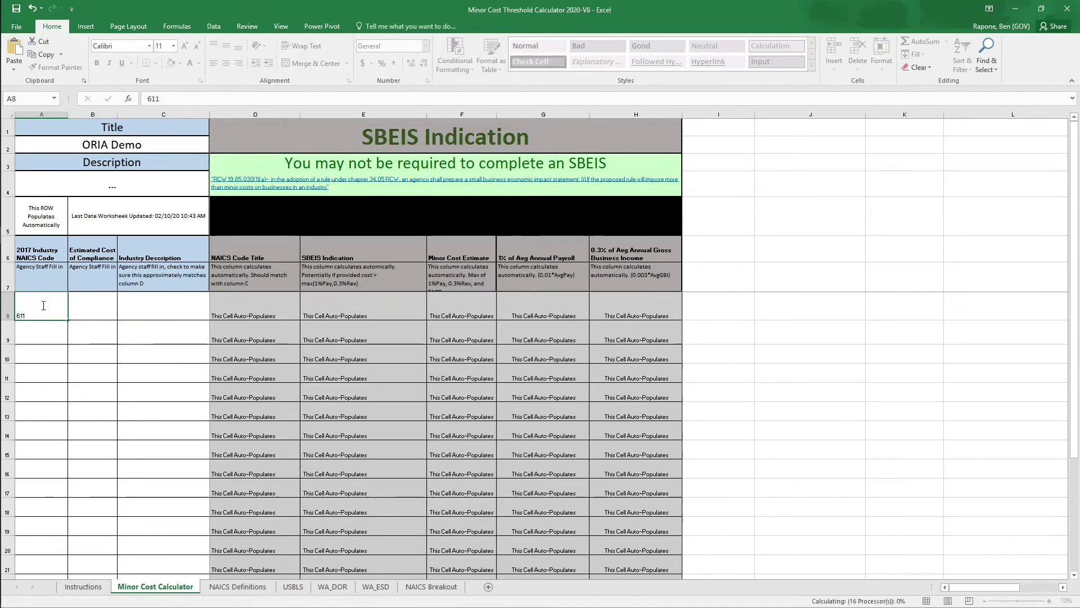
key(Tab)
text(2000)
key(Return)
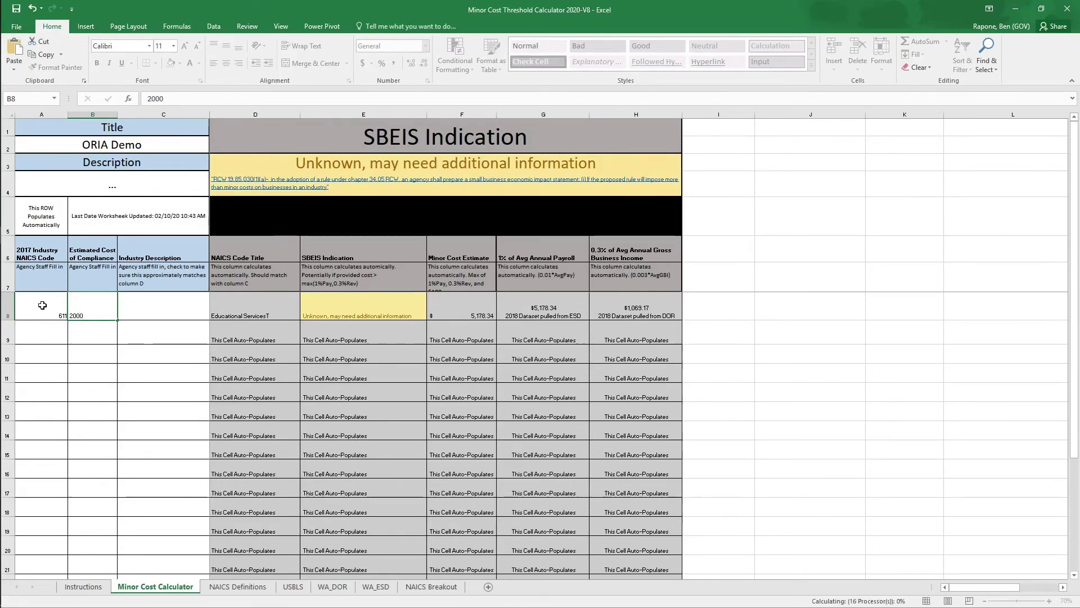
text(Highly Aggregated Secto)
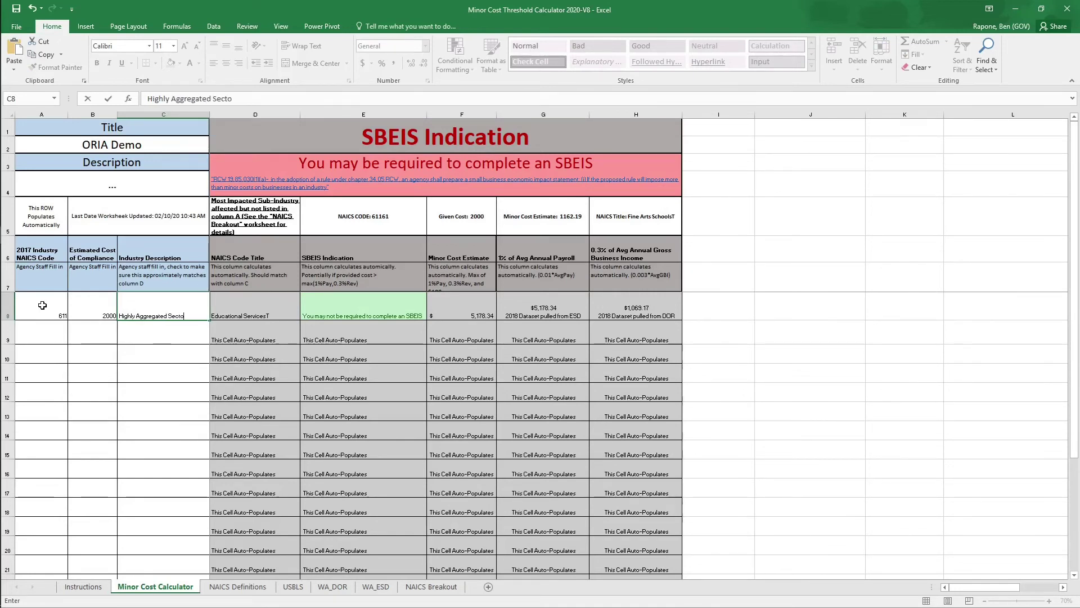
text(r Code)
key(Return)
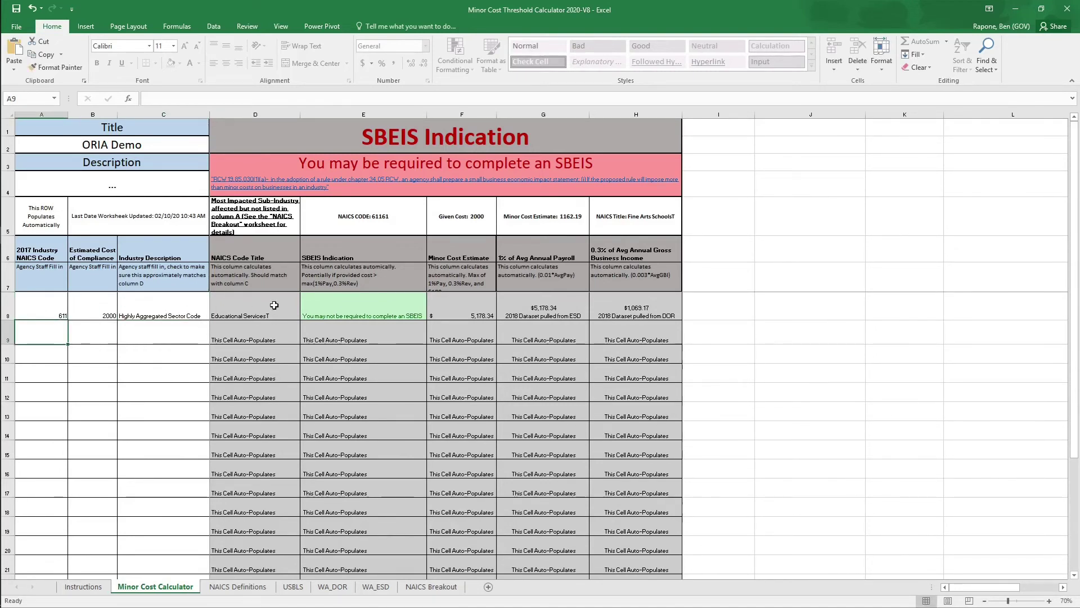
Select the 611 entry's SBEIS indication cell and examine its sub-industries on the NAICS Breakout sheet
click(382, 313)
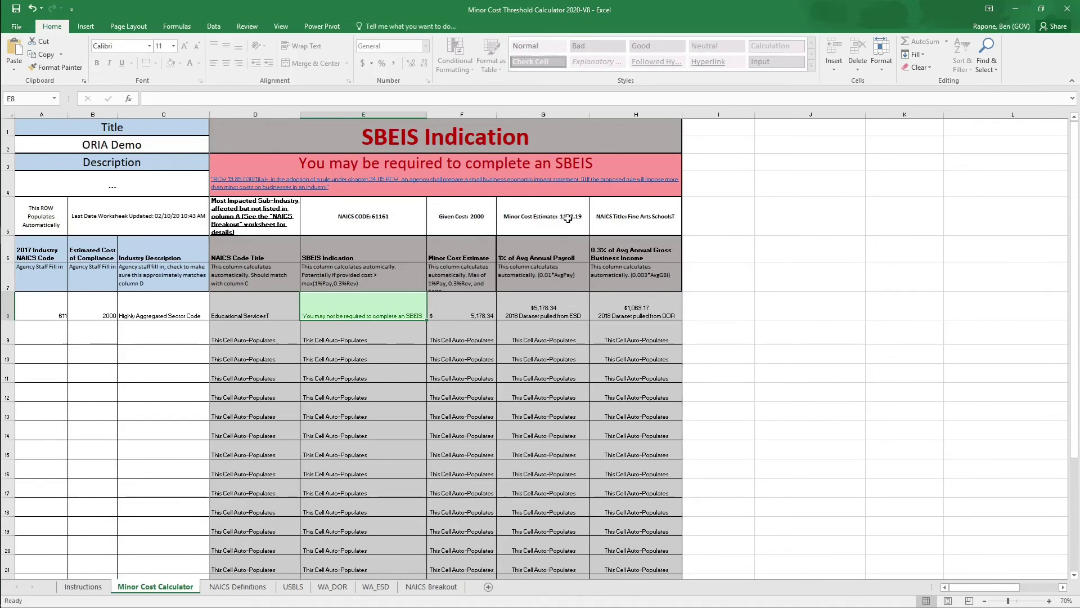
click(434, 589)
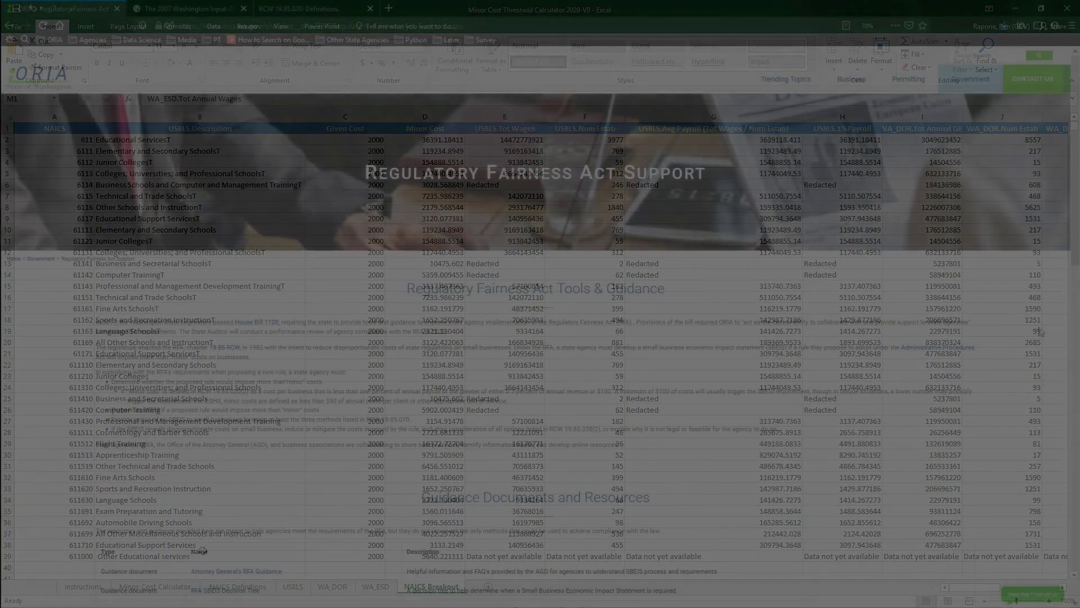
Switch to ORIA's Regulatory Fairness Act Support page in the browser and review its tools, guidance documents and resources
scroll(1037, 345, down, 3)
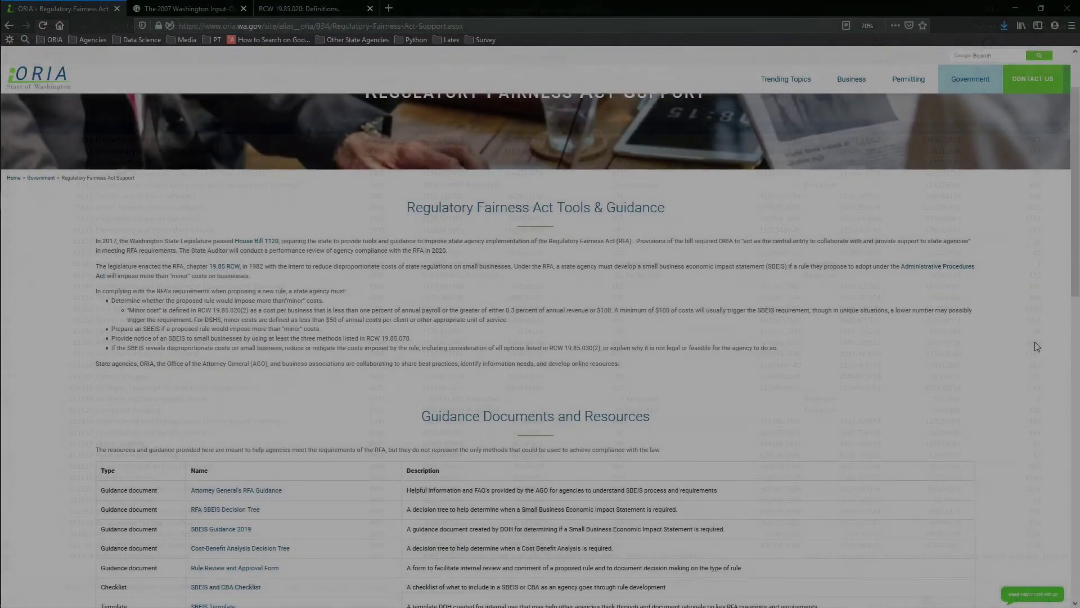
scroll(1037, 344, down, 4)
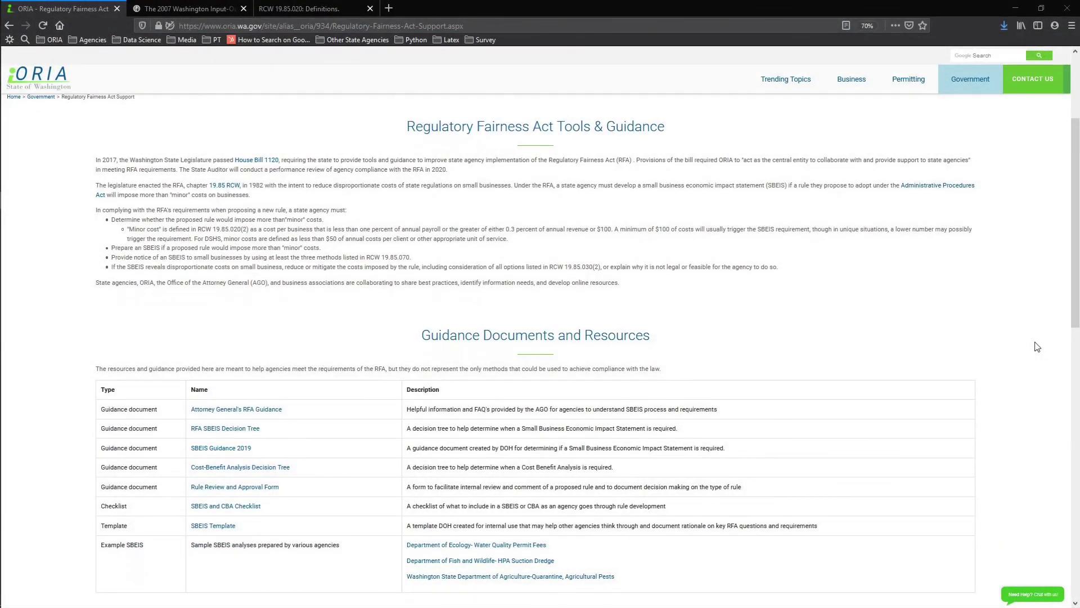
scroll(1037, 346, down, 2)
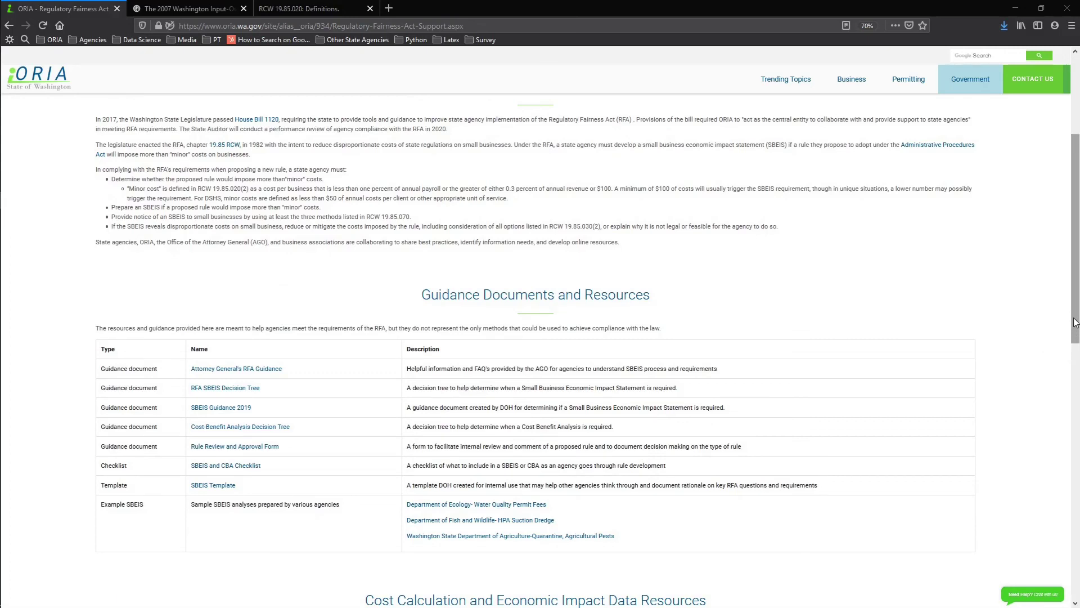
scroll(1072, 321, up, 1)
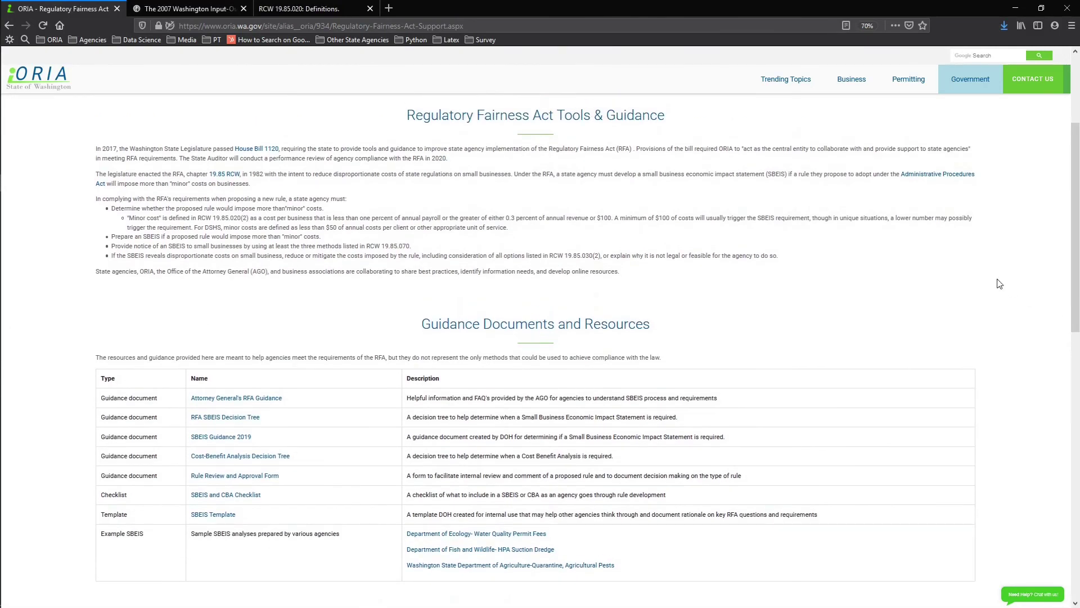